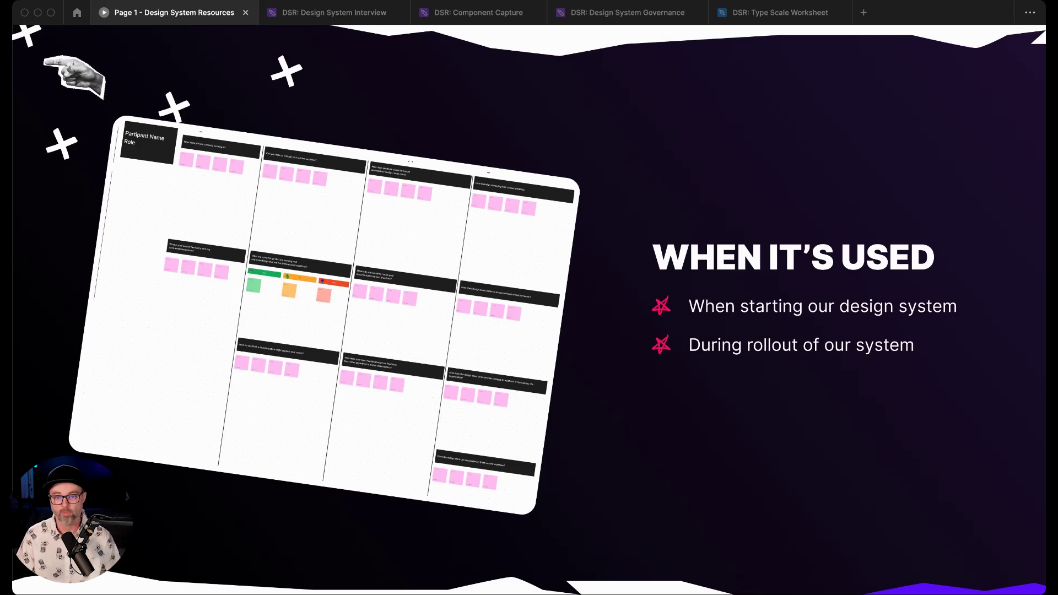
# Step: Switch to the DSR: Design System Interview board and examine its cover and how-to guide
pyautogui.click(335, 13)
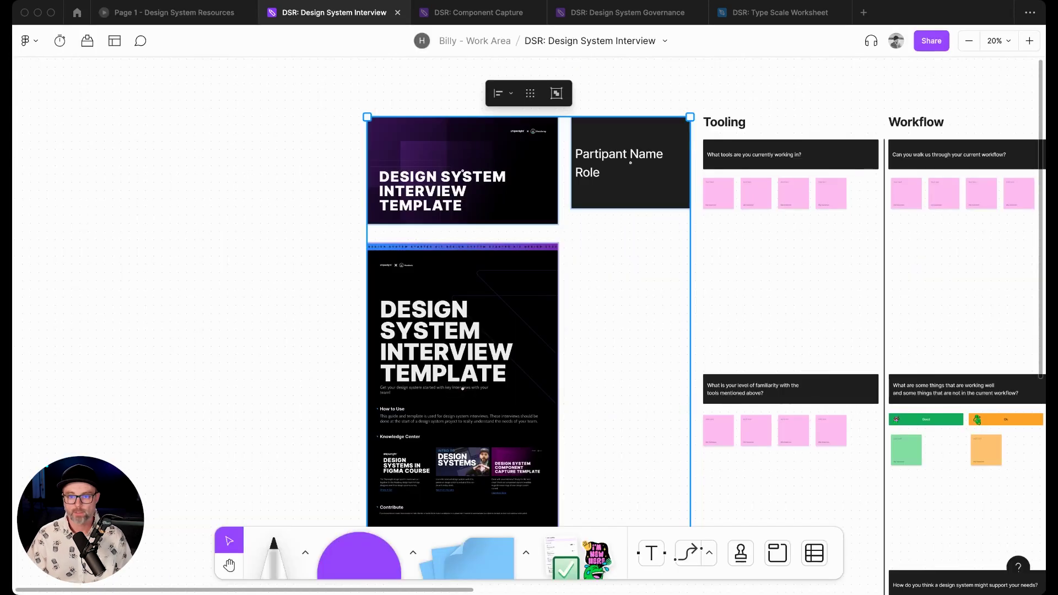
pyautogui.scroll(-3, 530, 297)
pyautogui.hscroll(3, 529, 298)
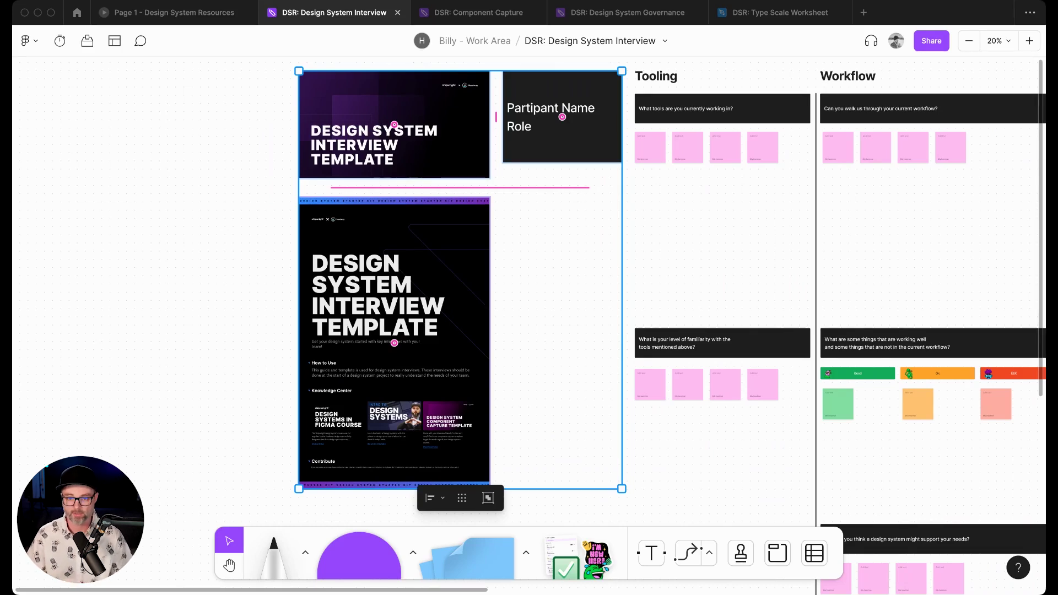
pyautogui.press('Escape')
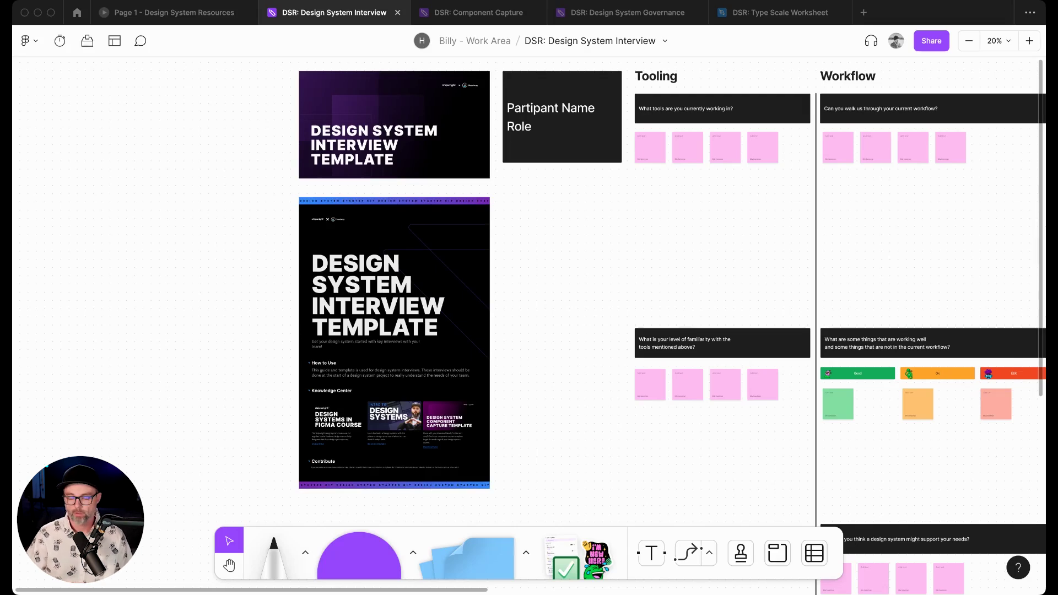
pyautogui.hscroll(5, 529, 325)
pyautogui.scroll(2, 529, 325)
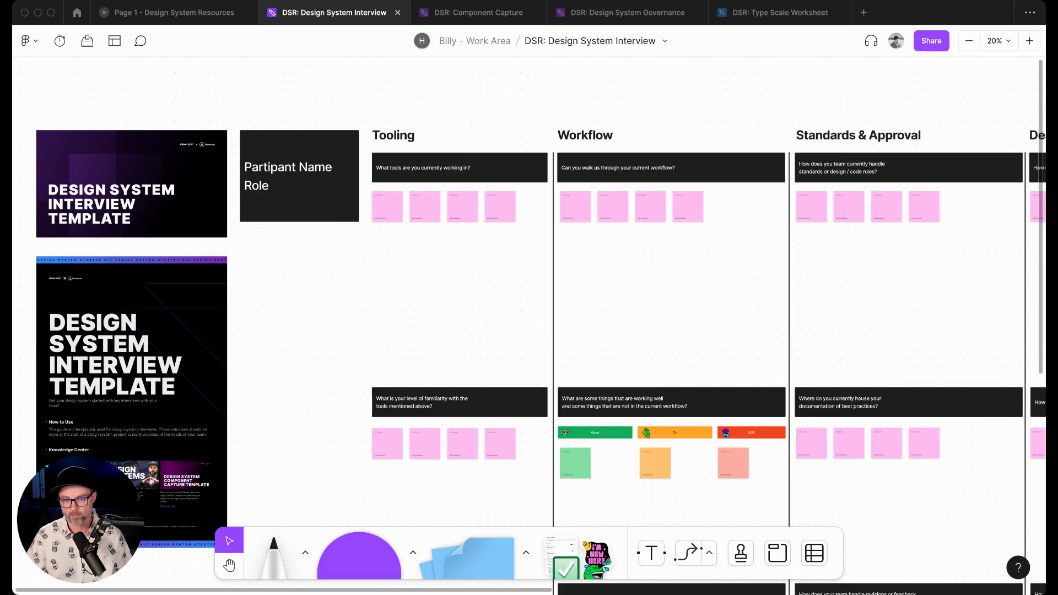
# Step: Survey the interview template's question categories from Tooling across to Anything Else?
pyautogui.scroll(-3, 540, 332)
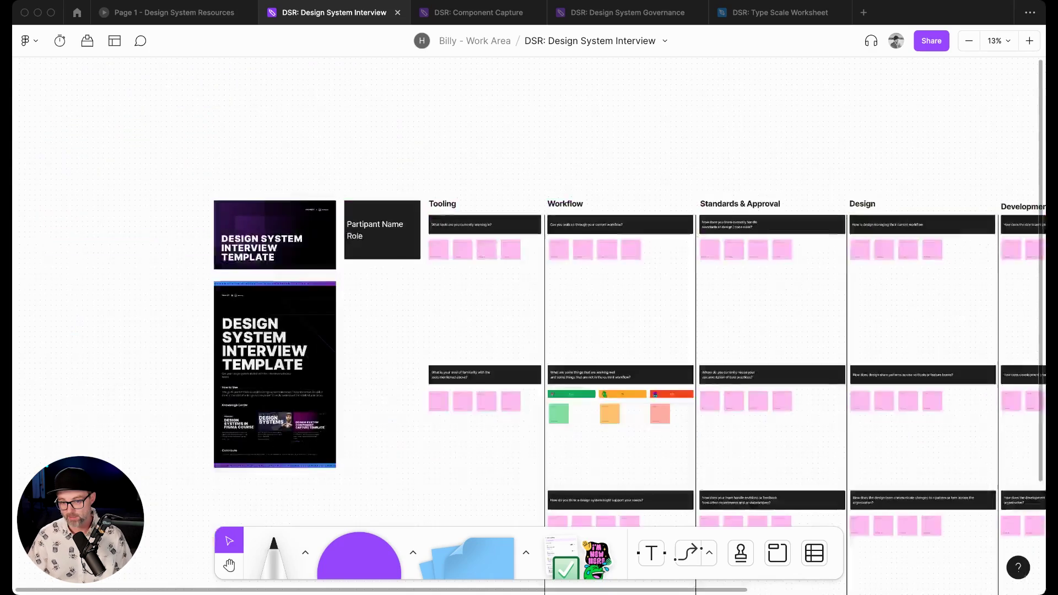
pyautogui.hscroll(3, 540, 331)
pyautogui.scroll(-2, 529, 331)
pyautogui.hscroll(3, 529, 331)
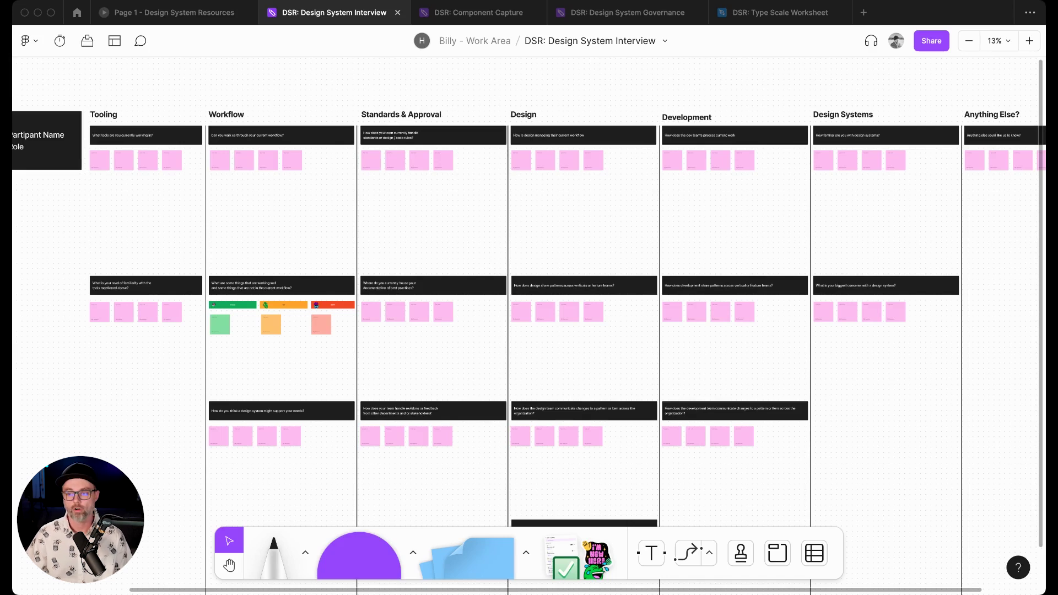
pyautogui.hscroll(-3, 529, 331)
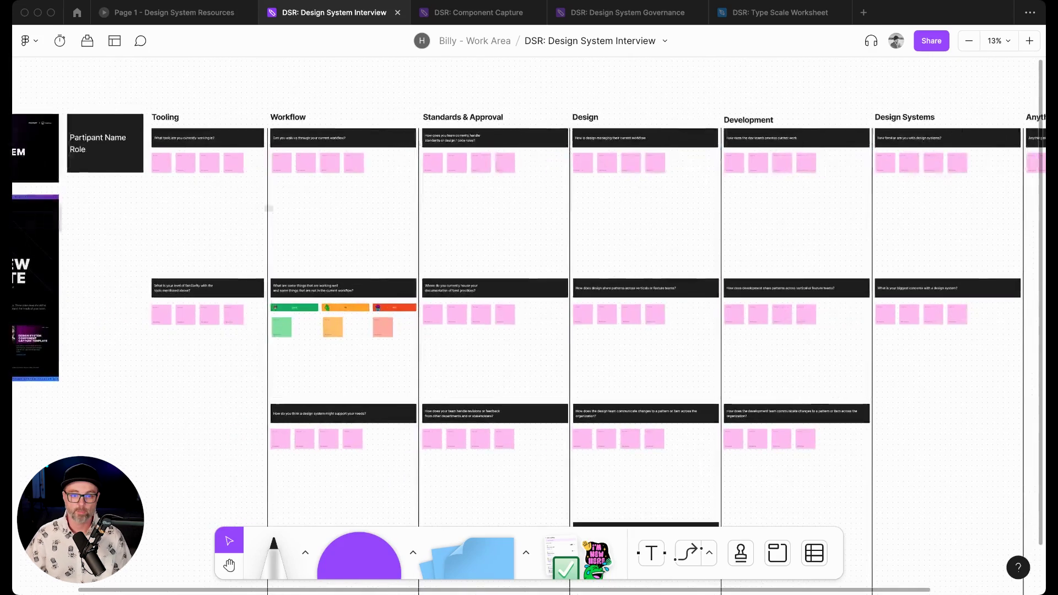
# Step: Inspect the participant name and role card alongside the category columns it introduces
pyautogui.click(106, 143)
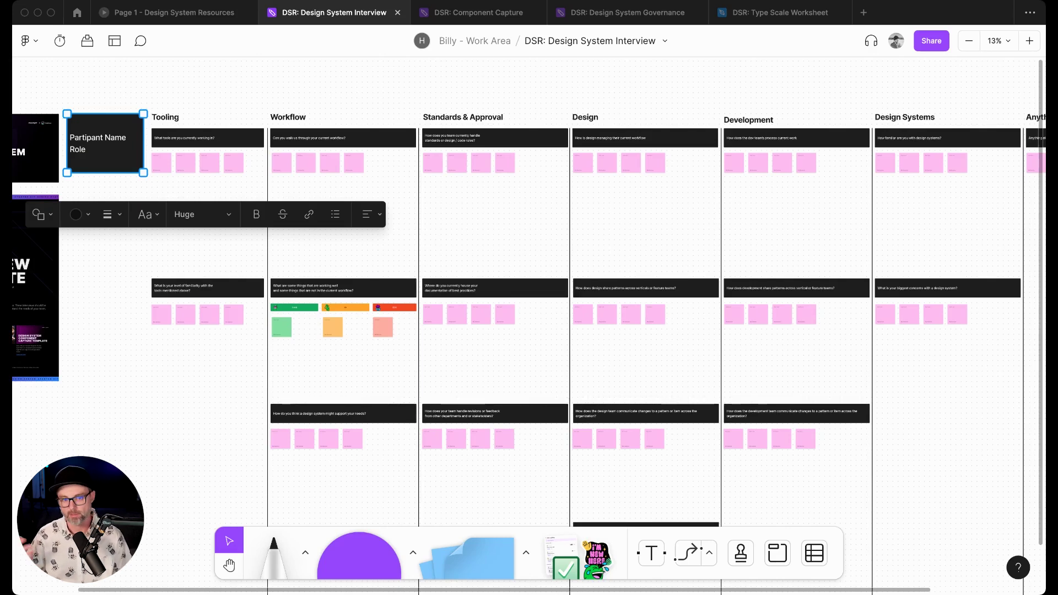
pyautogui.scroll(-1, 529, 342)
pyautogui.scroll(2, 529, 325)
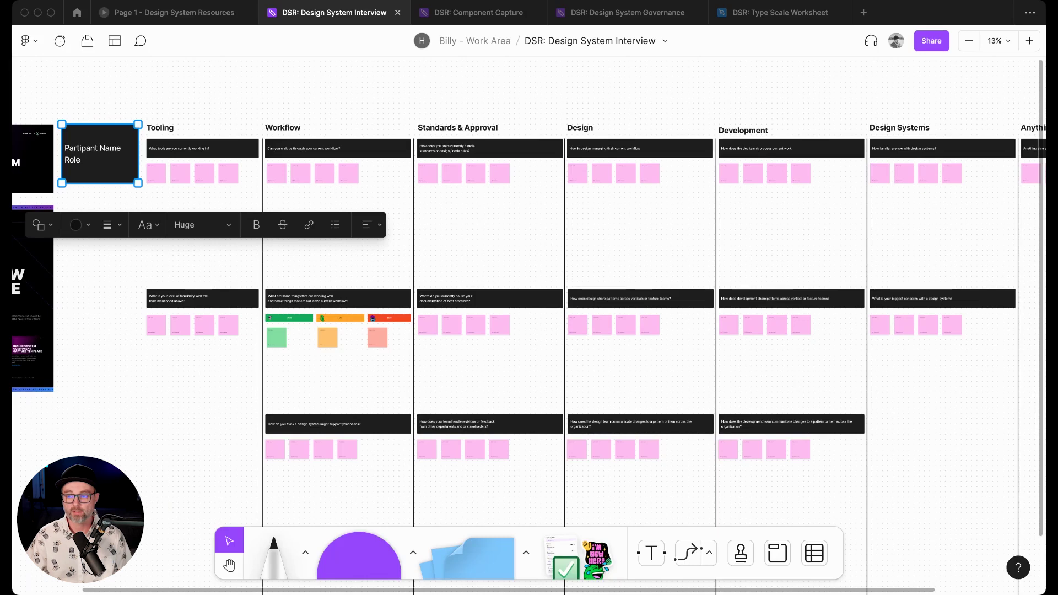
pyautogui.hscroll(3, 530, 342)
pyautogui.hscroll(-3, 529, 342)
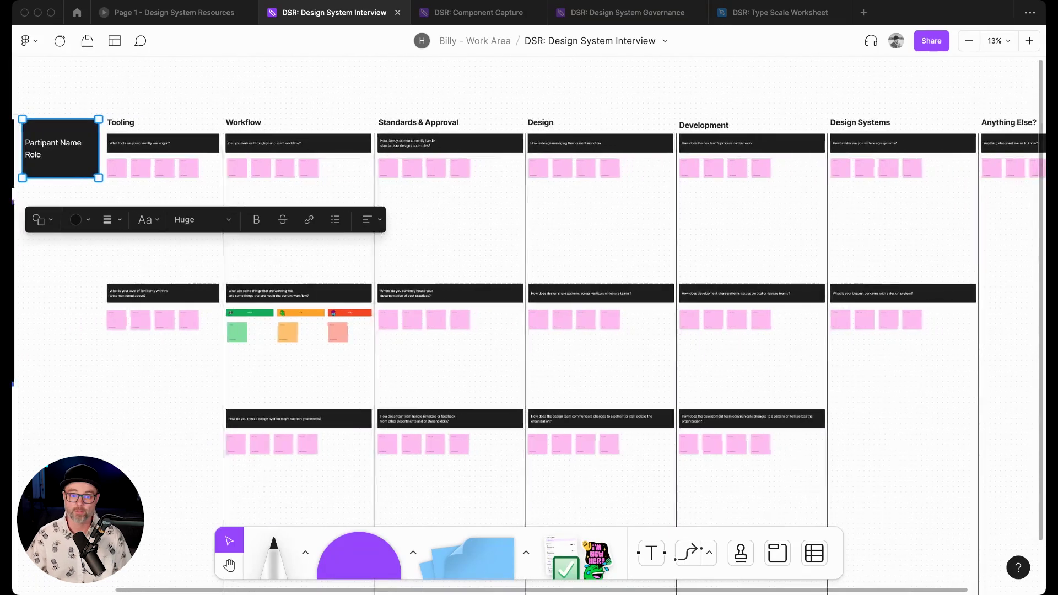
pyautogui.press('Escape')
pyautogui.hscroll(3, 529, 342)
pyautogui.scroll(1, 529, 342)
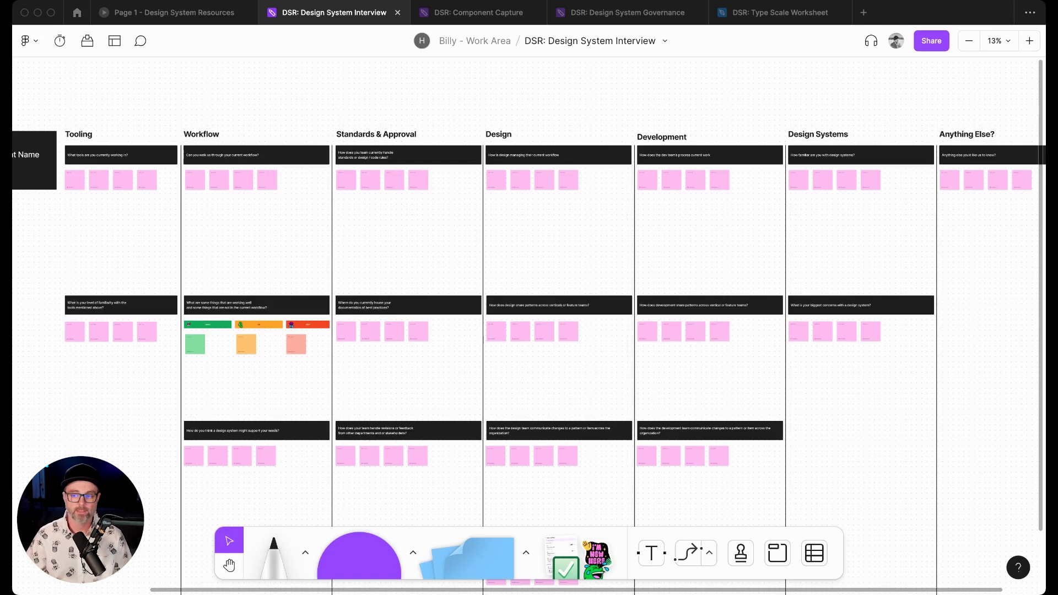
pyautogui.hscroll(-3, 530, 363)
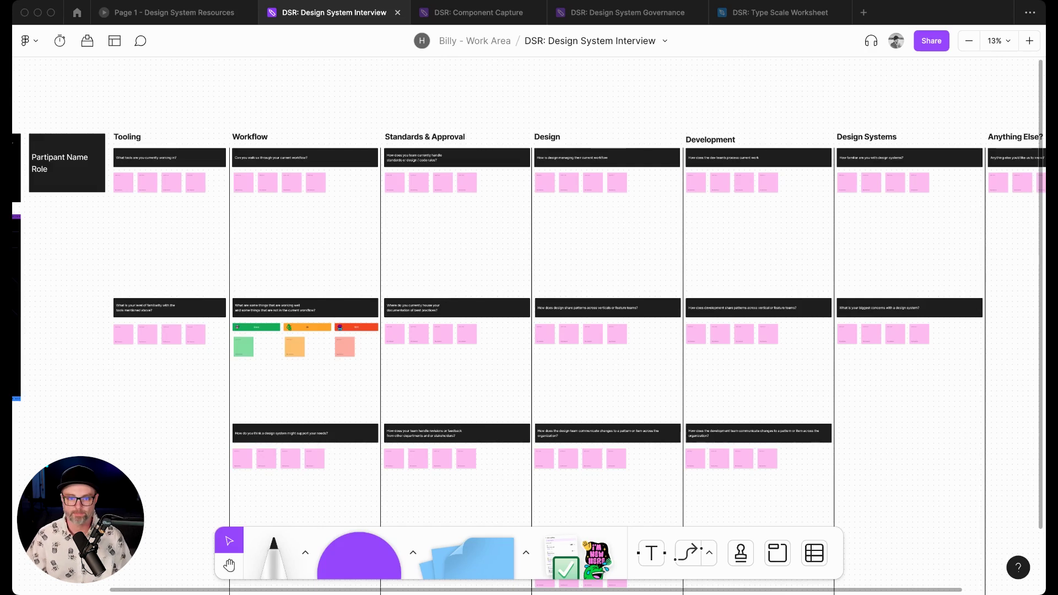
pyautogui.hscroll(-4, 529, 331)
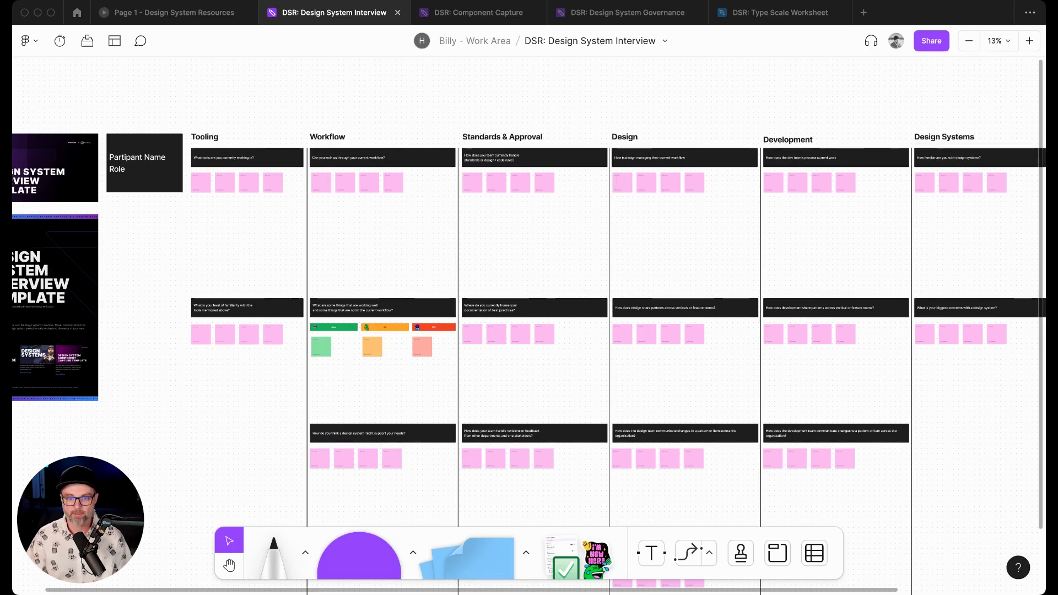
# Step: Zoom in on the first Tooling question and its sticky notes to read them up close
pyautogui.click(247, 158)
pyautogui.press('Escape')
pyautogui.moveTo(188, 118); pyautogui.dragTo(302, 208)
pyautogui.hotkey('shift', '2')
pyautogui.press('Escape')
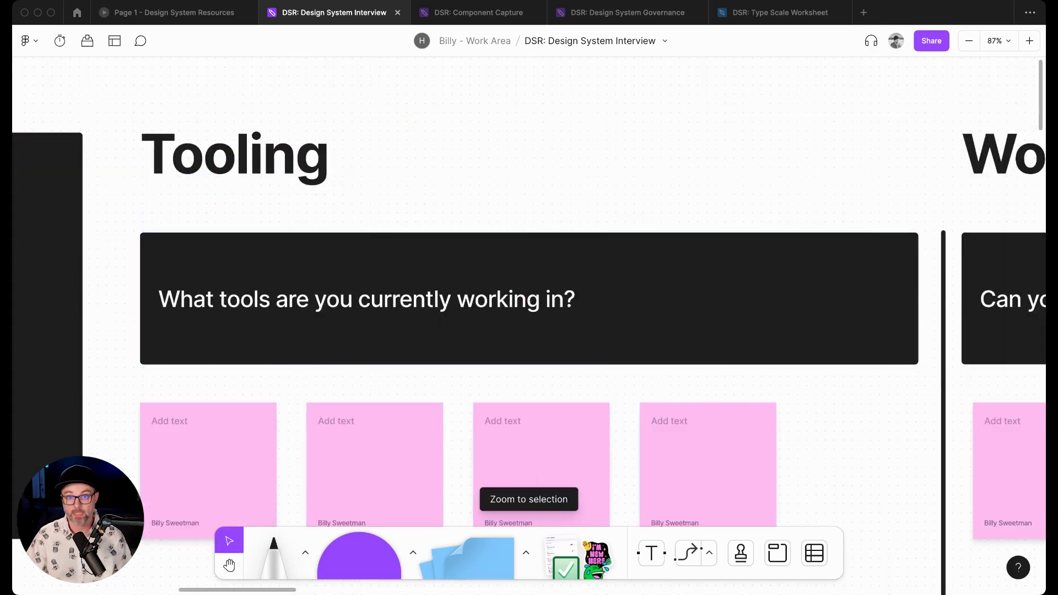
pyautogui.scroll(-2, 530, 325)
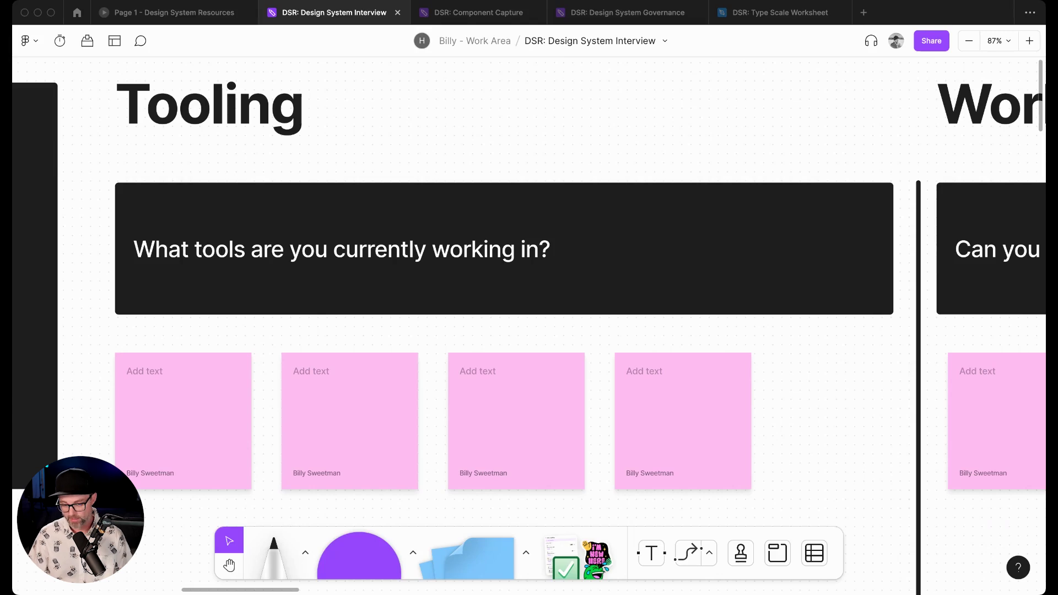
# Step: Duplicate the first Tooling question with its four sticky notes into the empty space below, and take the copy back
pyautogui.scroll(-5, 529, 330)
pyautogui.hscroll(5, 529, 330)
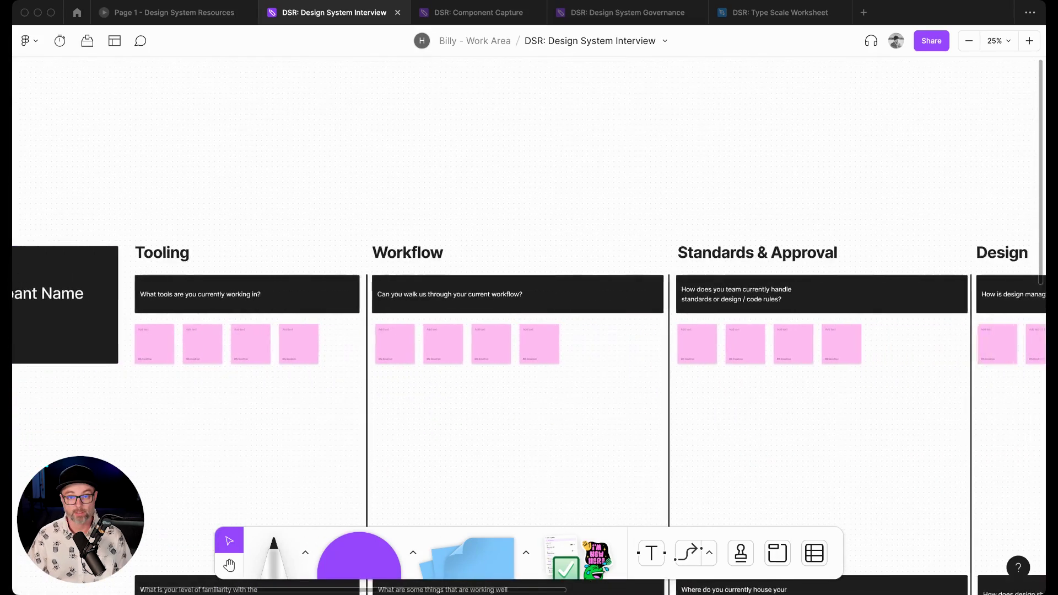
pyautogui.scroll(-3, 529, 331)
pyautogui.hscroll(1, 529, 332)
pyautogui.hscroll(-2, 530, 330)
pyautogui.moveTo(154, 175); pyautogui.dragTo(386, 270)
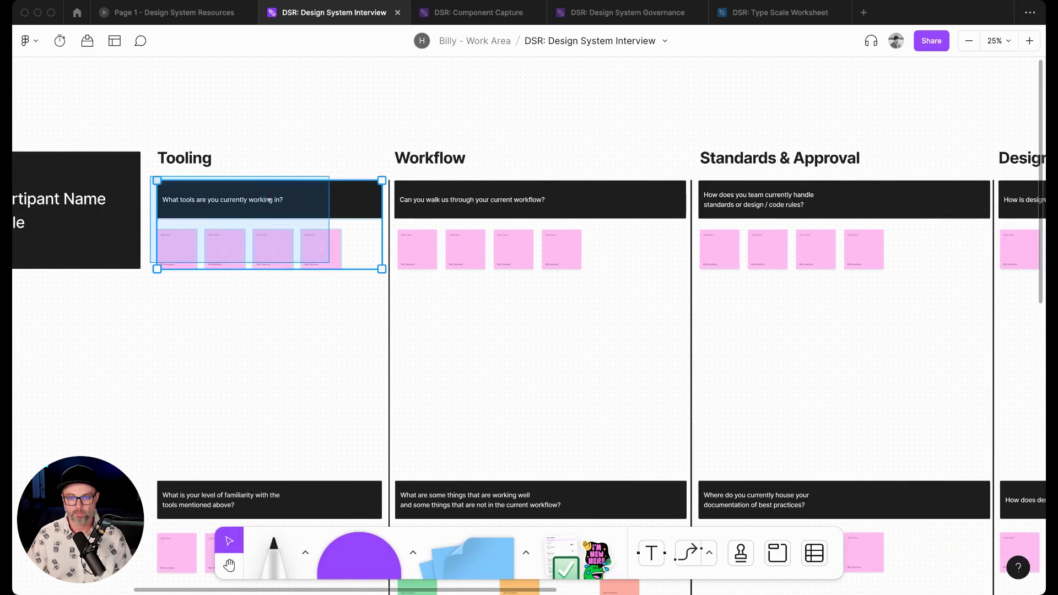
pyautogui.moveTo(270, 199); pyautogui.dragTo(270, 351)
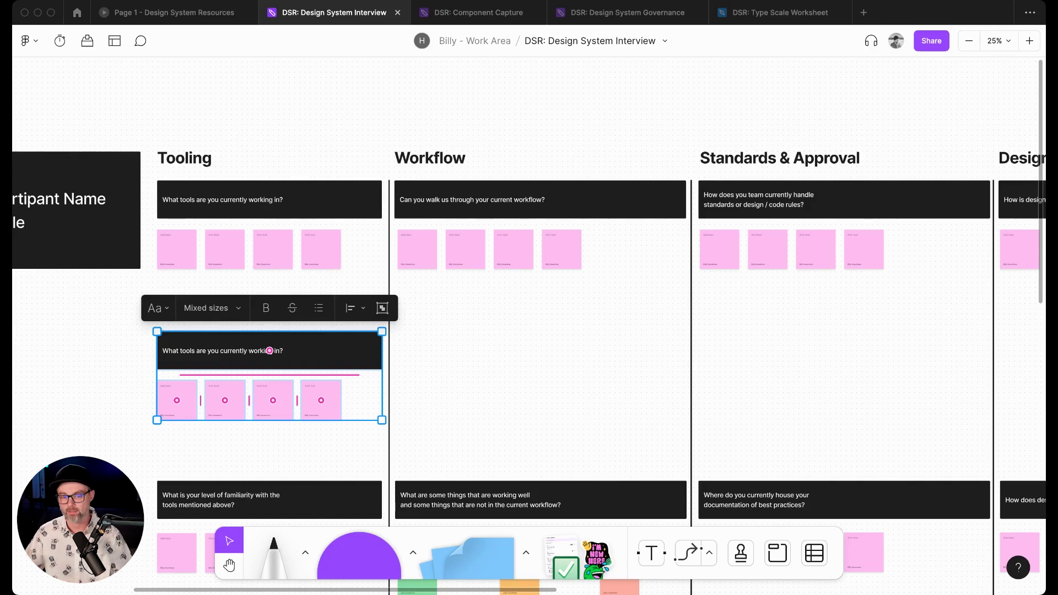
pyautogui.moveTo(269, 350); pyautogui.dragTo(269, 199)
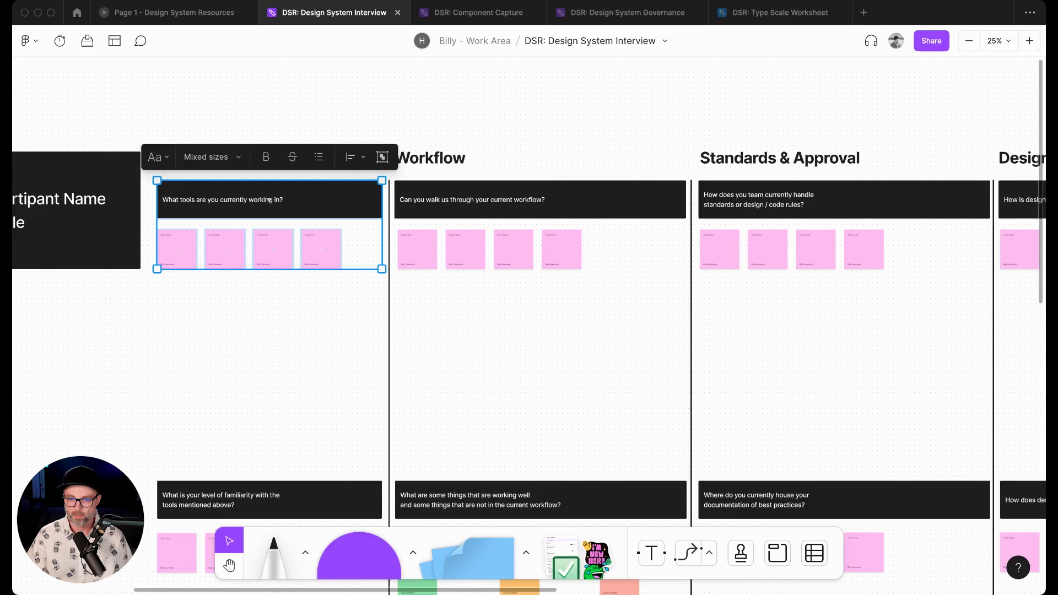
pyautogui.press('Escape')
# Step: Read through the Tooling and Workflow questions, including the color-coded ratings for what works in the current workflow
pyautogui.scroll(-5, 270, 200)
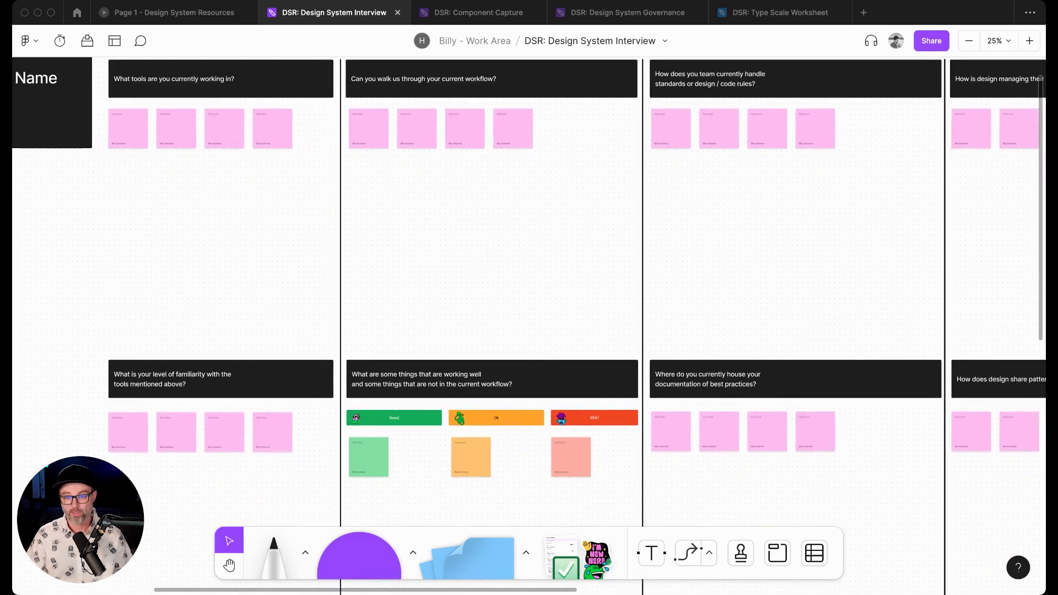
pyautogui.scroll(3, 530, 325)
pyautogui.hscroll(3, 530, 324)
pyautogui.hscroll(-1, 529, 325)
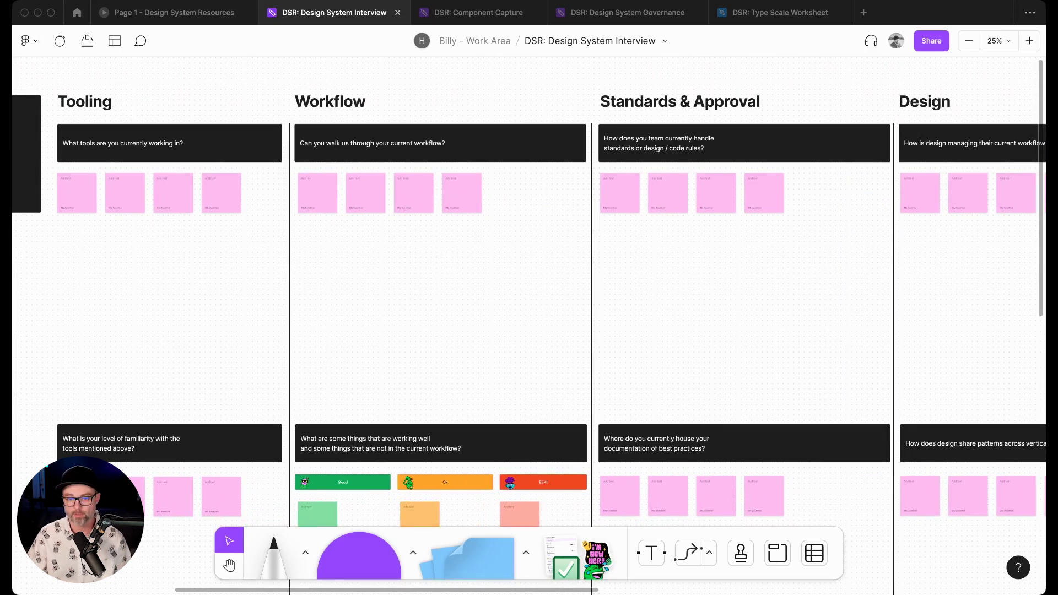
pyautogui.scroll(-9, 530, 325)
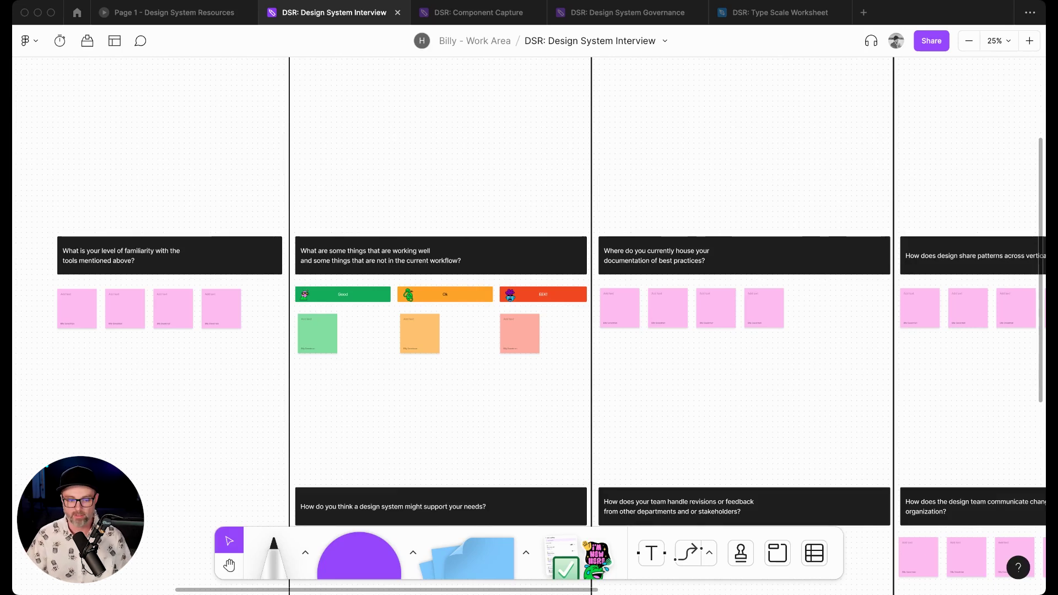
pyautogui.scroll(-3, 529, 299)
pyautogui.hscroll(4, 530, 298)
pyautogui.scroll(5, 530, 299)
pyautogui.scroll(5, 529, 297)
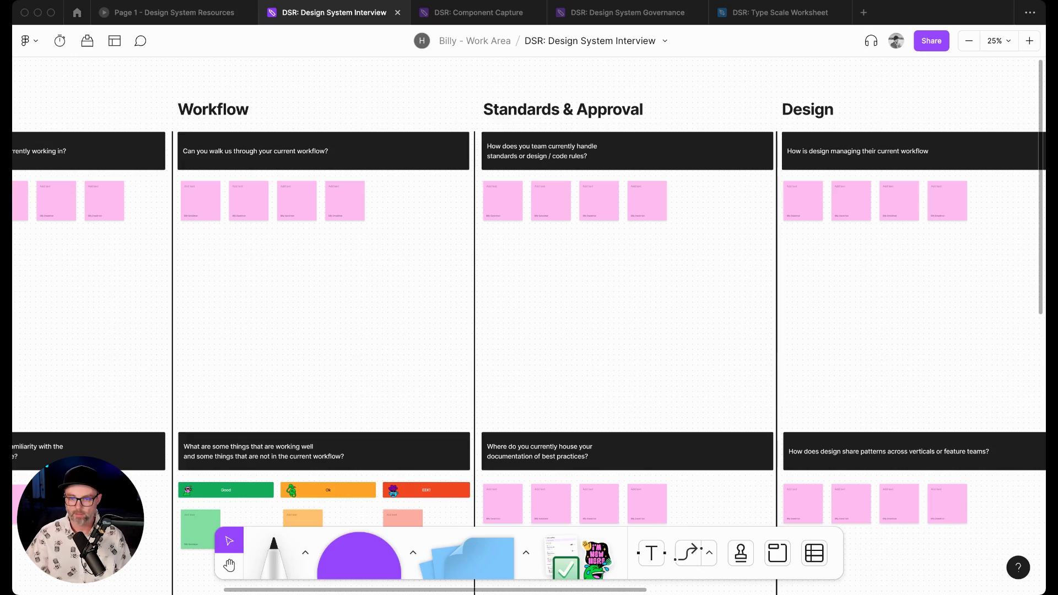
# Step: Zoom in on the Standards & Approval column and read its questions on design/code rules and best-practice documentation
pyautogui.hscroll(5, 529, 331)
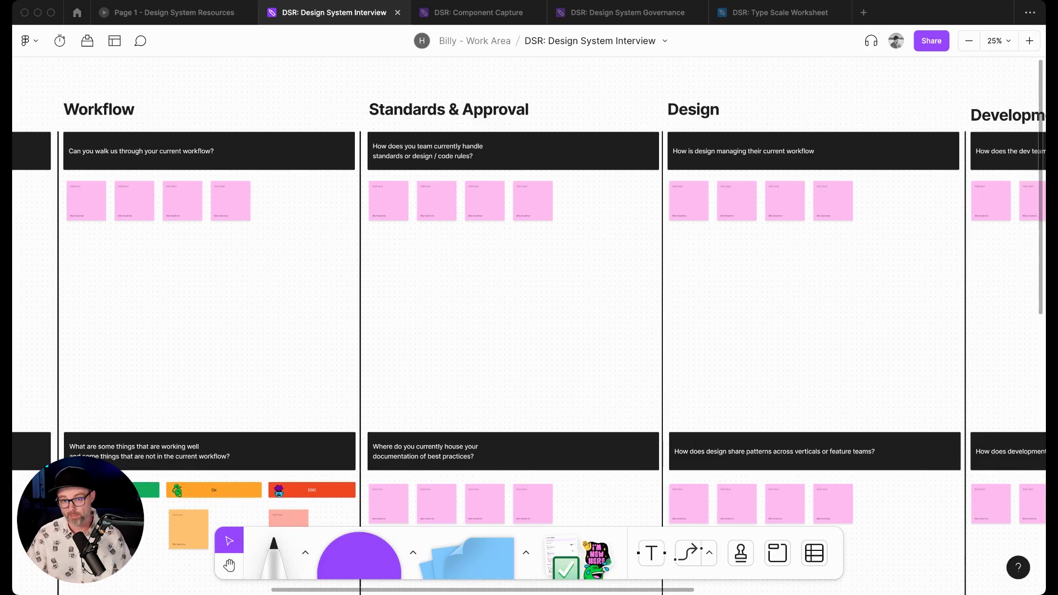
pyautogui.hscroll(5, 529, 330)
pyautogui.scroll(1, 529, 330)
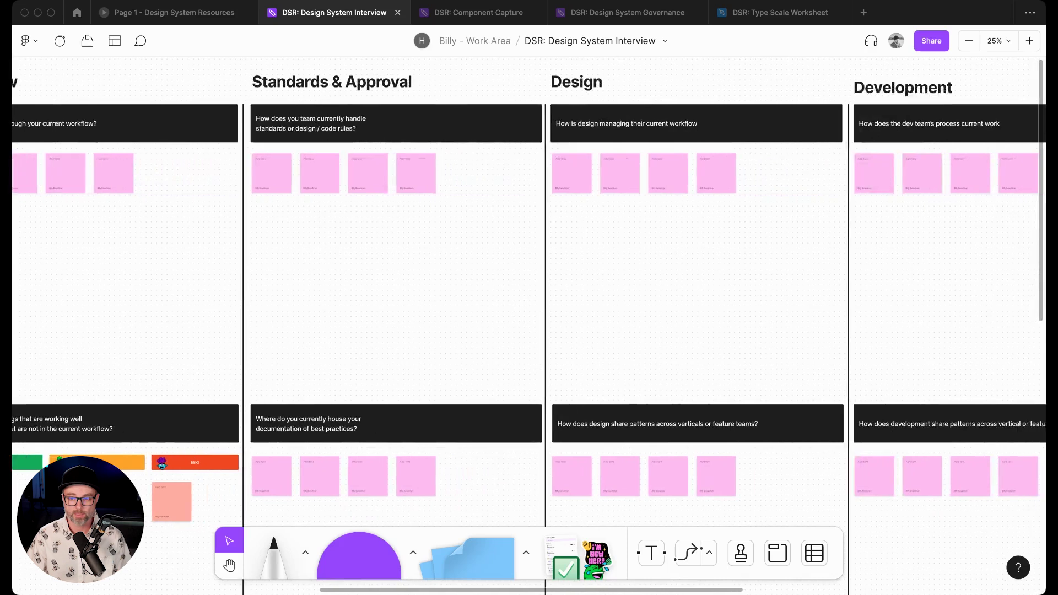
pyautogui.hscroll(-1, 529, 331)
pyautogui.scroll(1, 529, 331)
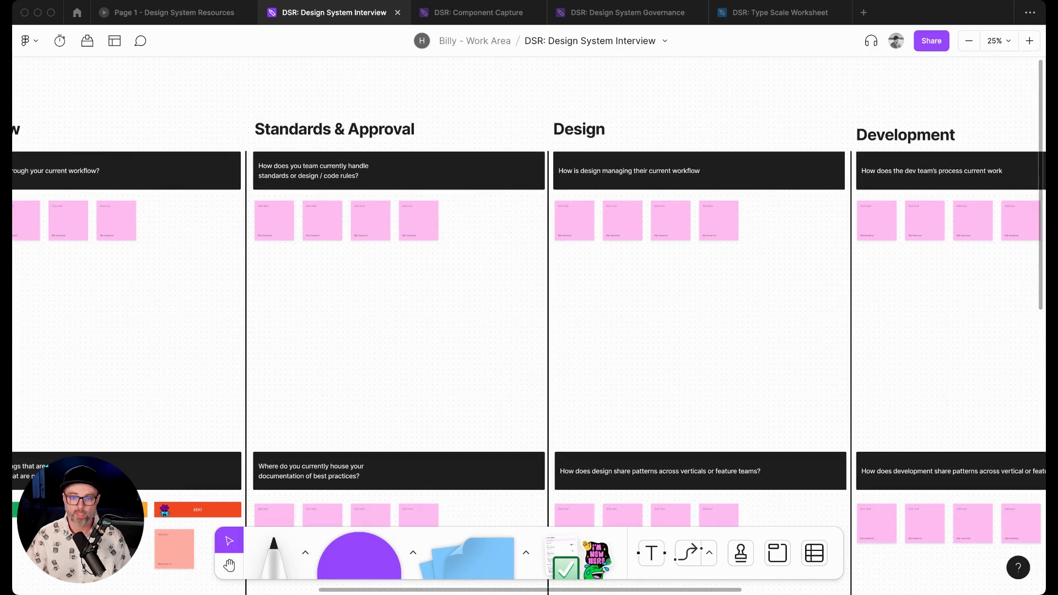
pyautogui.moveTo(334, 130)
pyautogui.mouseDown()
pyautogui.moveTo(524, 262)
pyautogui.moveTo(335, 129)
pyautogui.mouseUp()
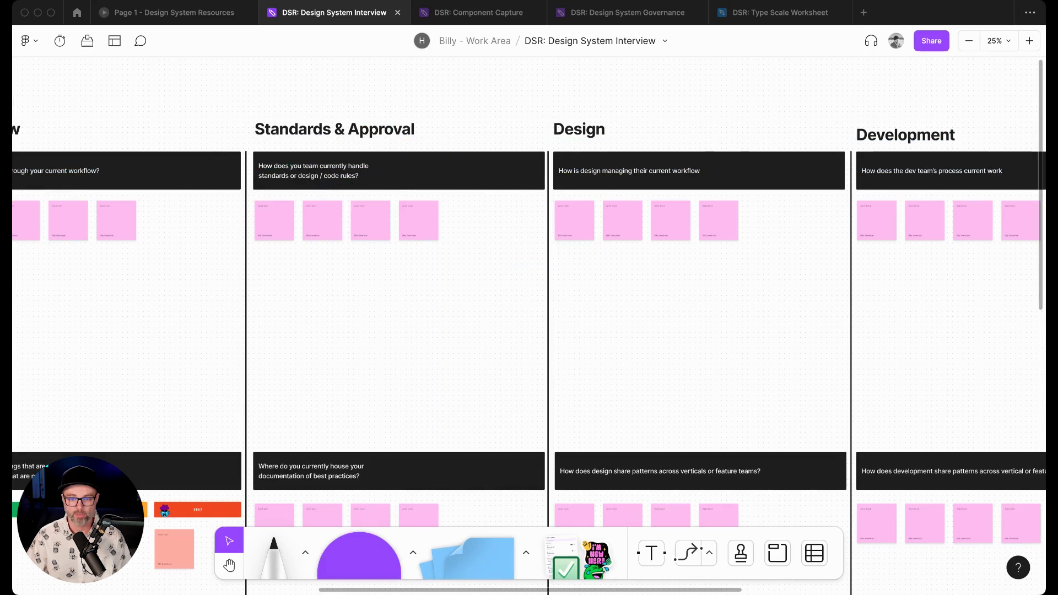
pyautogui.click(309, 172)
pyautogui.hotkey('shift', '2')
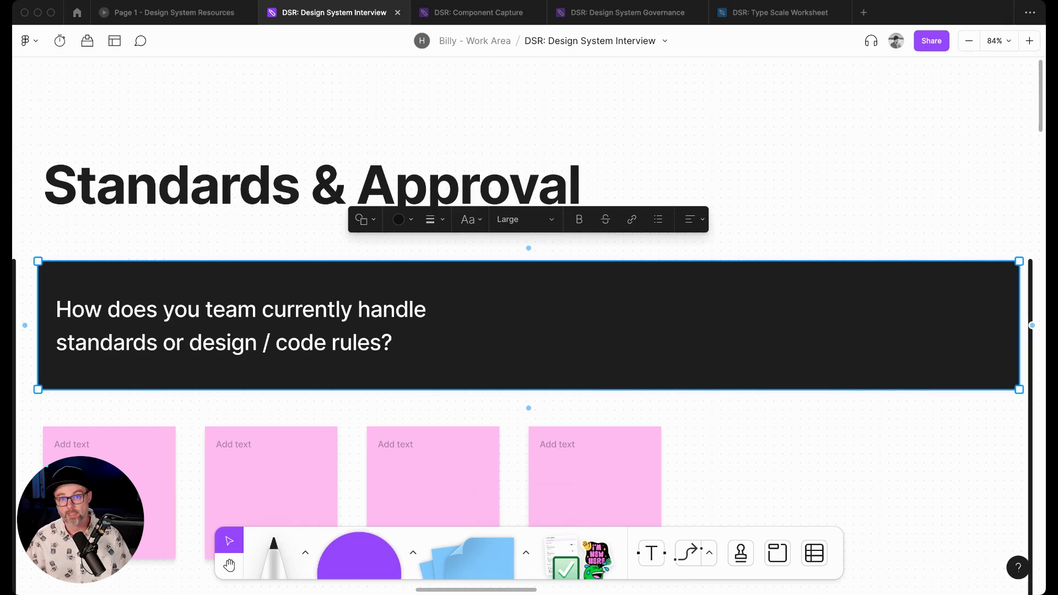
pyautogui.scroll(-10, 524, 325)
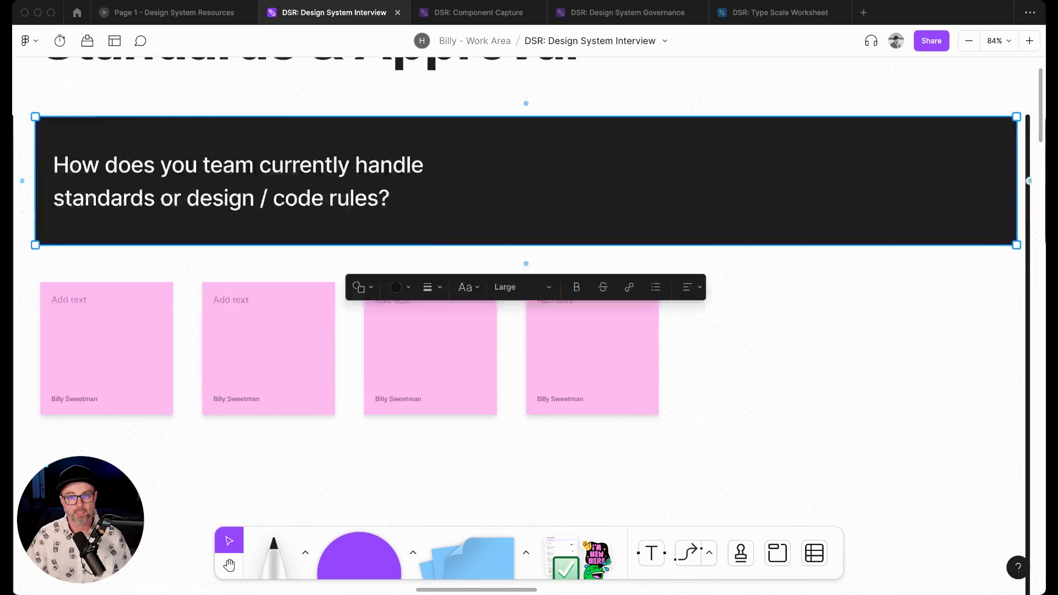
pyautogui.scroll(-3, 523, 325)
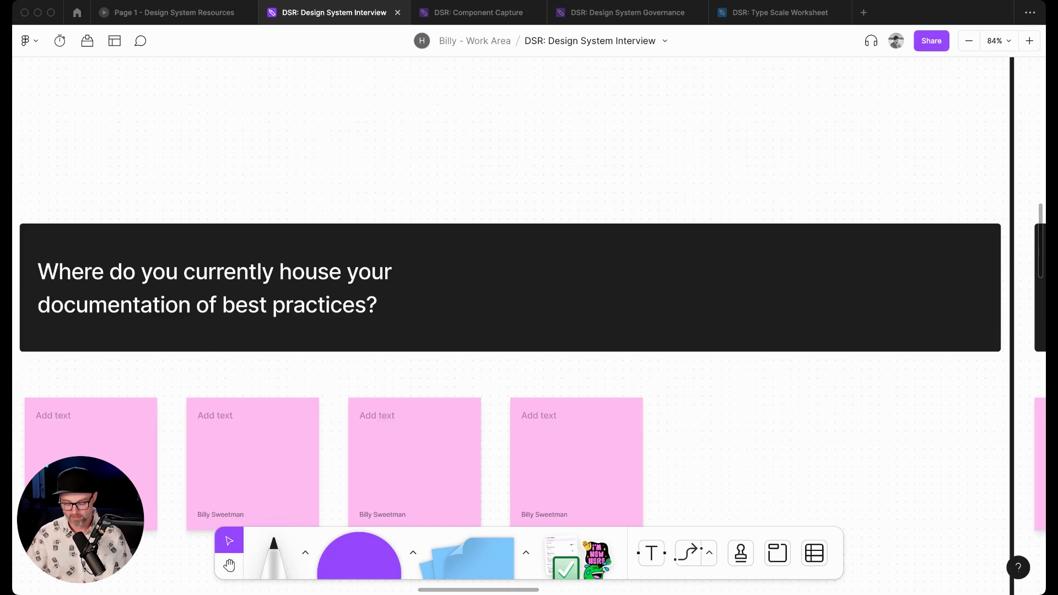
# Step: Review the remaining columns from Design to Anything Else? and return to the Design System Resources presentation
pyautogui.hscroll(1, 524, 324)
pyautogui.scroll(-5, 530, 326)
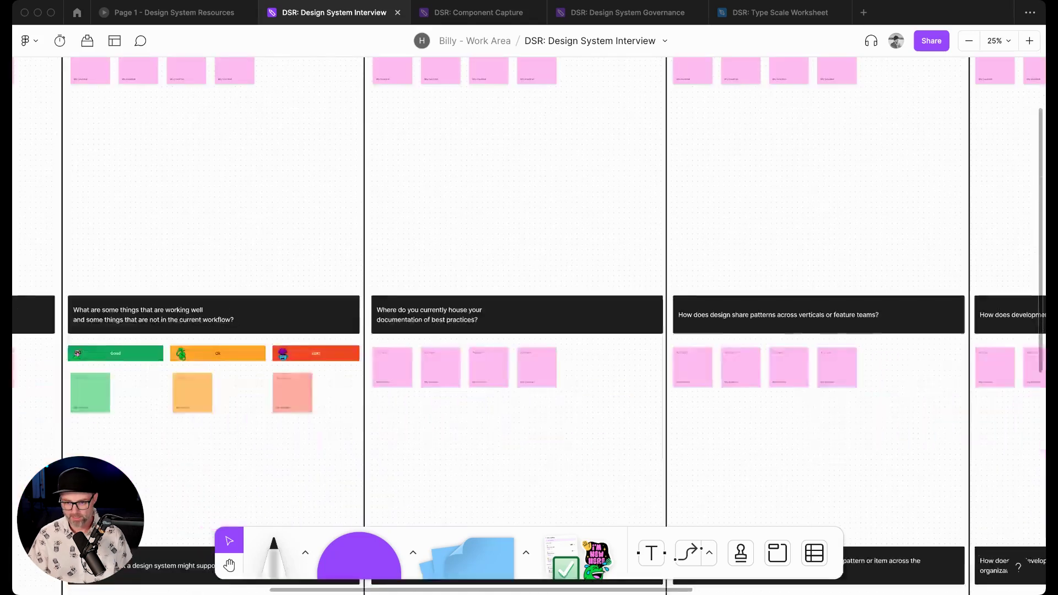
pyautogui.hotkey('shift', '1')
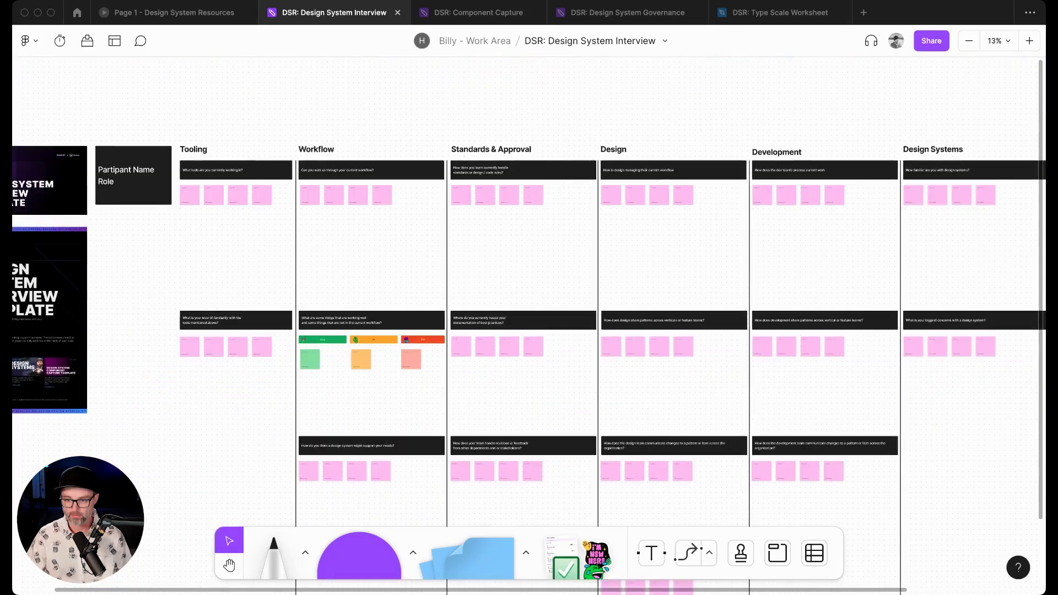
pyautogui.scroll(-3, 529, 325)
pyautogui.hscroll(3, 529, 325)
pyautogui.scroll(2, 529, 325)
pyautogui.hscroll(5, 529, 325)
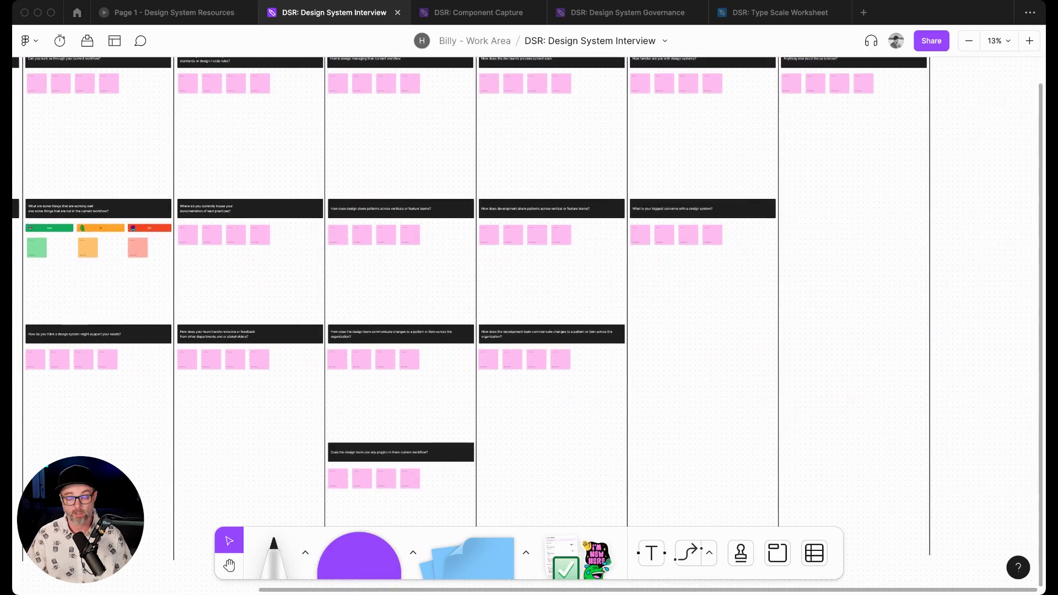
pyautogui.scroll(4, 530, 325)
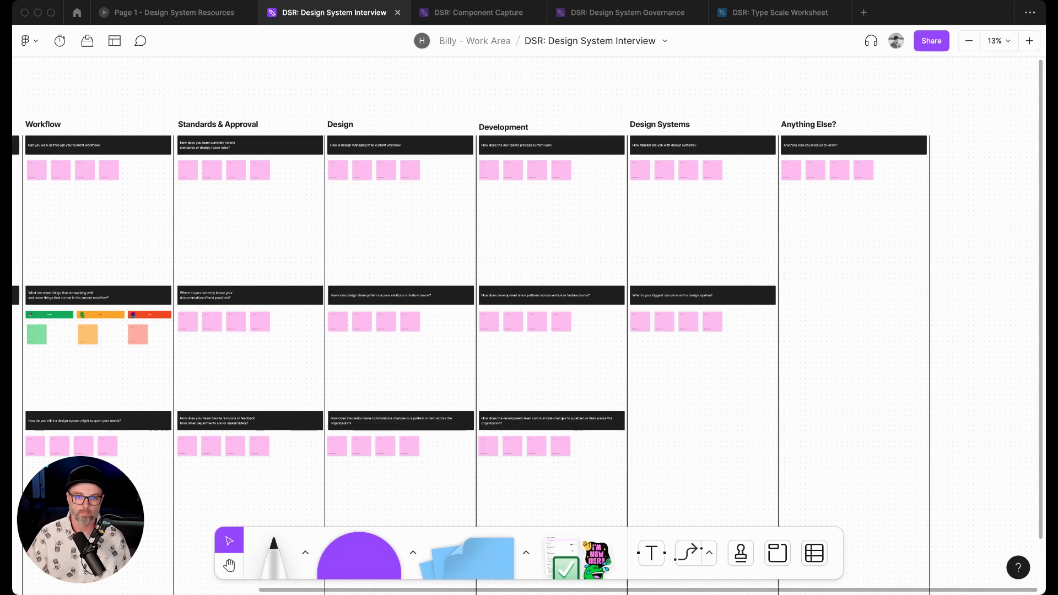
pyautogui.click(171, 12)
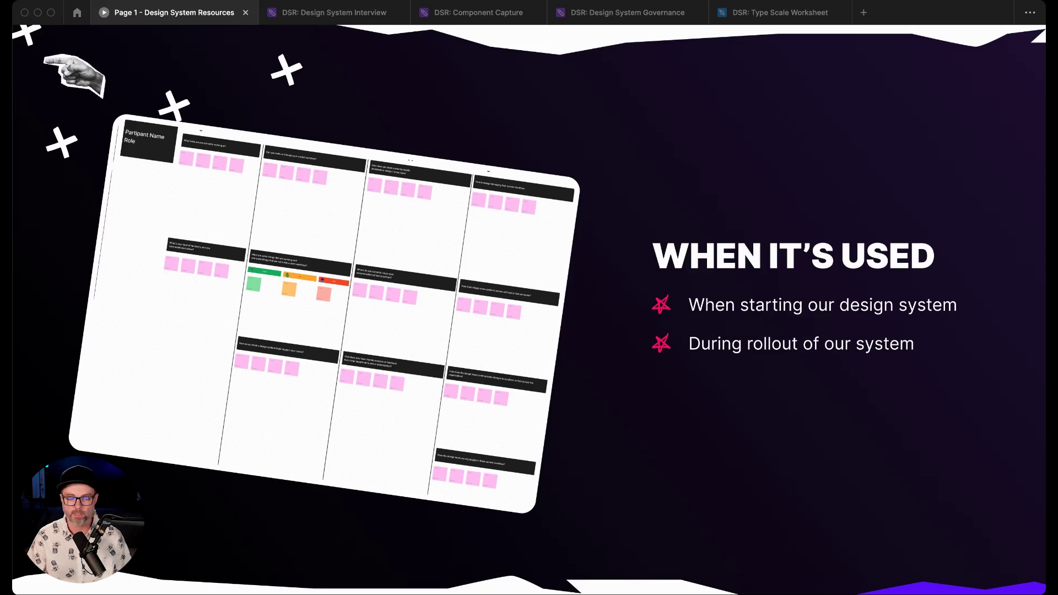
# Step: Advance the presentation through the Component Capture Kit slides to When It's Used, and open the DSR: Component Capture file
pyautogui.press('Right')
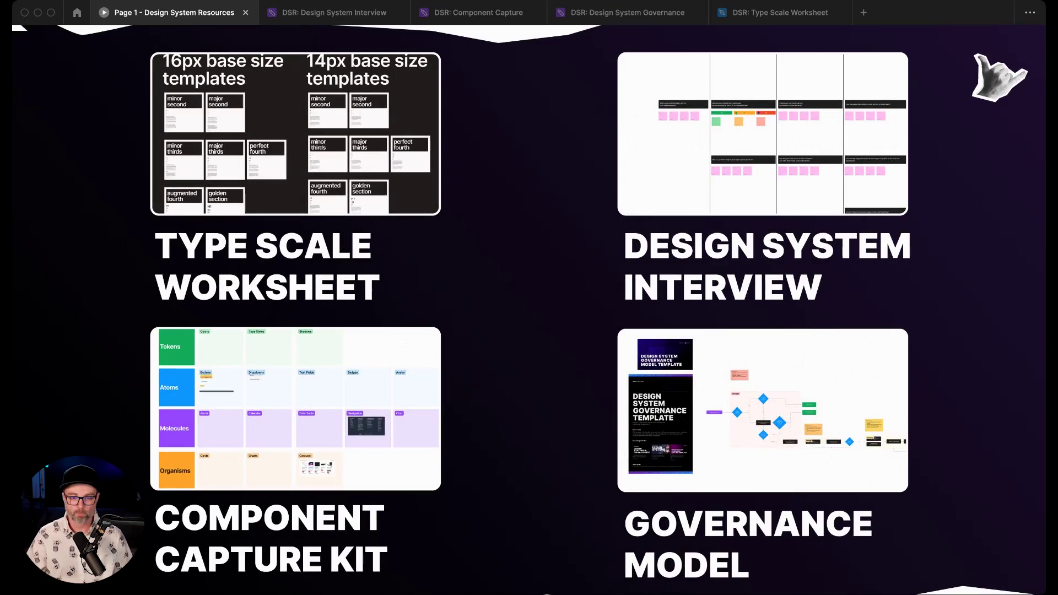
pyautogui.press('Right')
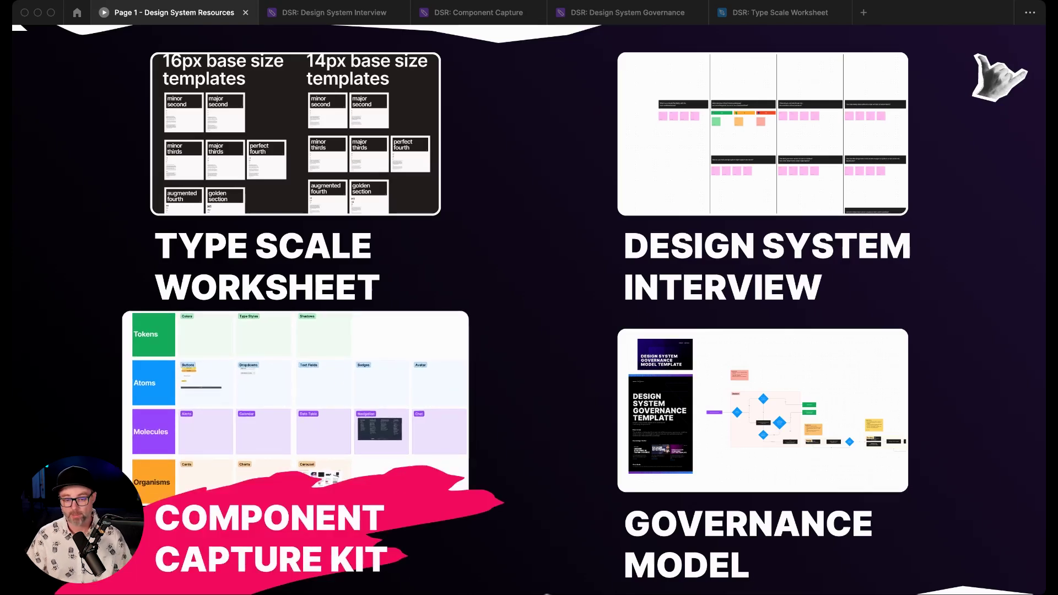
pyautogui.press('Right')
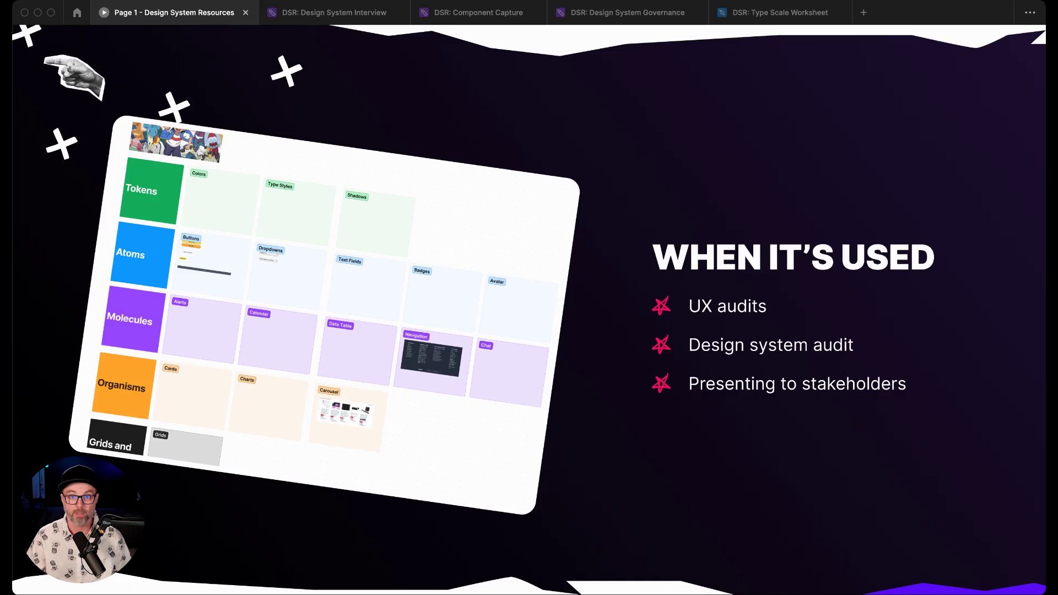
pyautogui.click(478, 13)
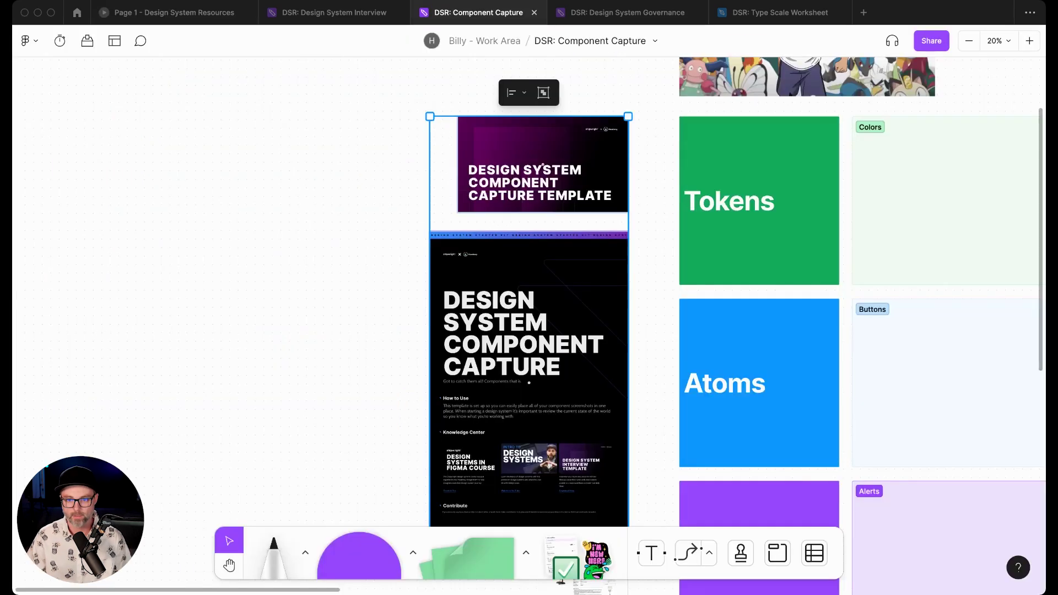
# Step: Look over the Component Capture template's cover, how-to-use panel and the header image above the Tokens row
pyautogui.hscroll(5, 530, 325)
pyautogui.scroll(-3, 530, 324)
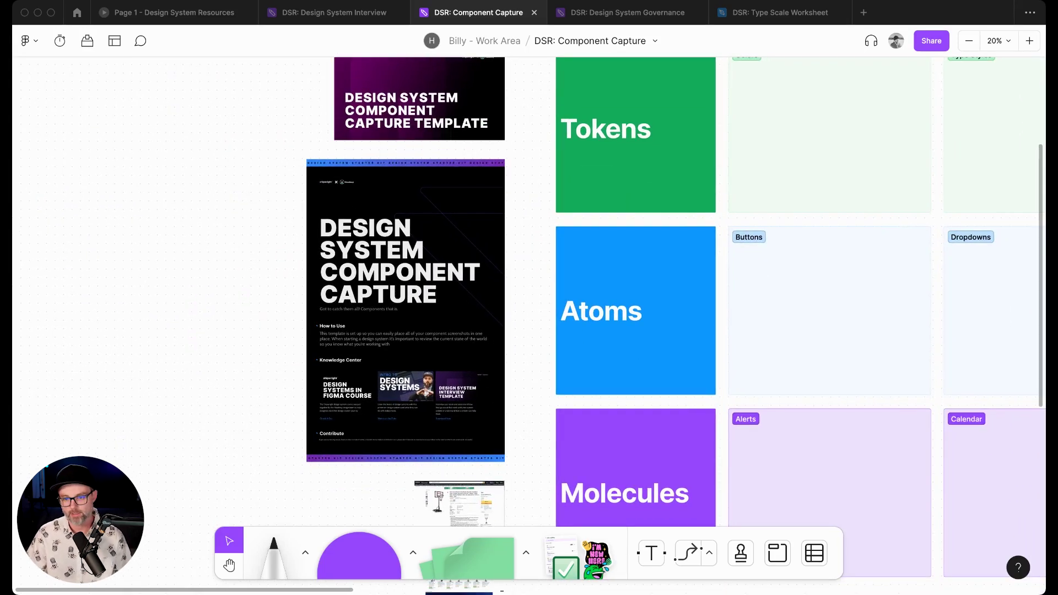
pyautogui.hscroll(3, 529, 325)
pyautogui.scroll(6, 529, 325)
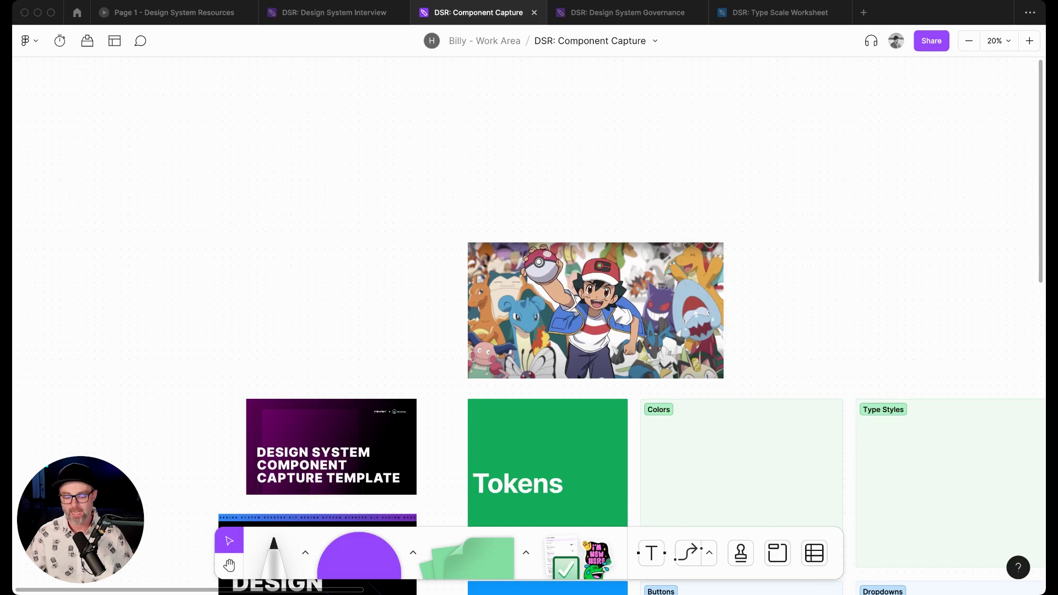
pyautogui.scroll(-4, 530, 308)
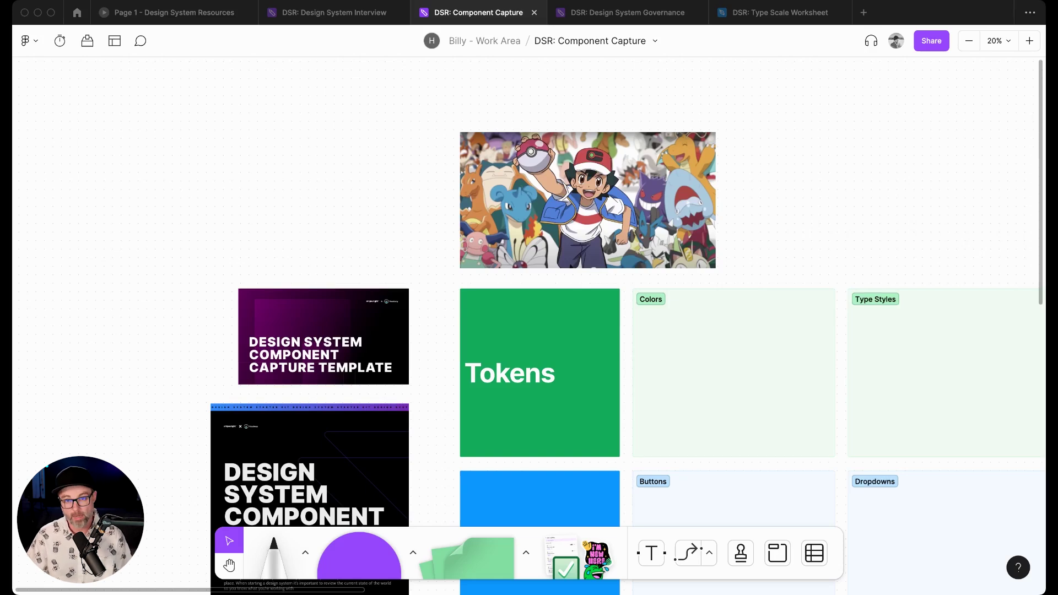
pyautogui.hscroll(3, 530, 330)
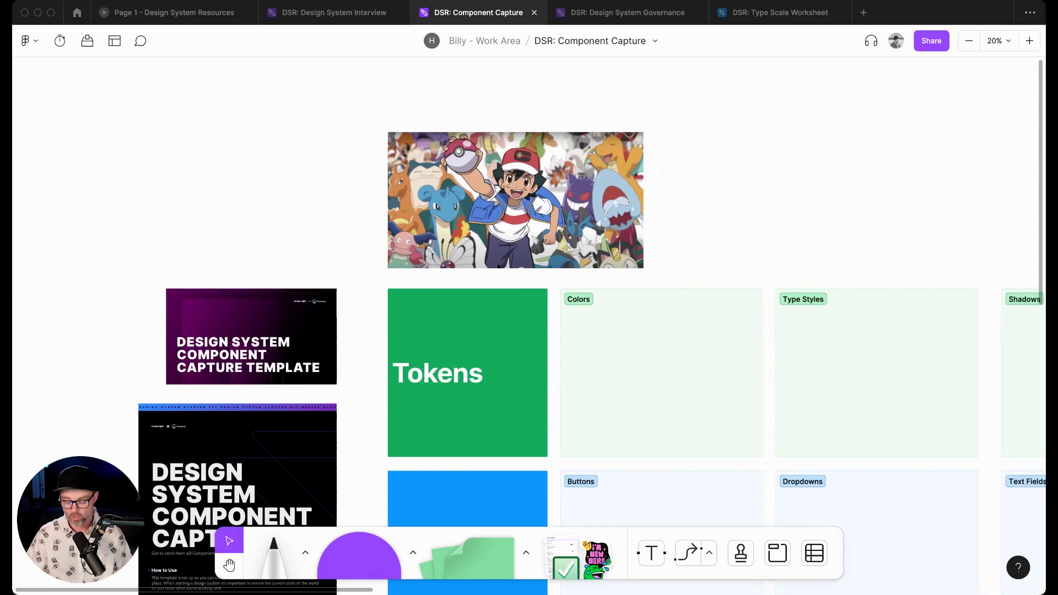
# Step: Review the template's category rows from Tokens, Atoms and Molecules down to Organisms and Grids and Layouts
pyautogui.scroll(-3, 529, 331)
pyautogui.scroll(-5, 529, 330)
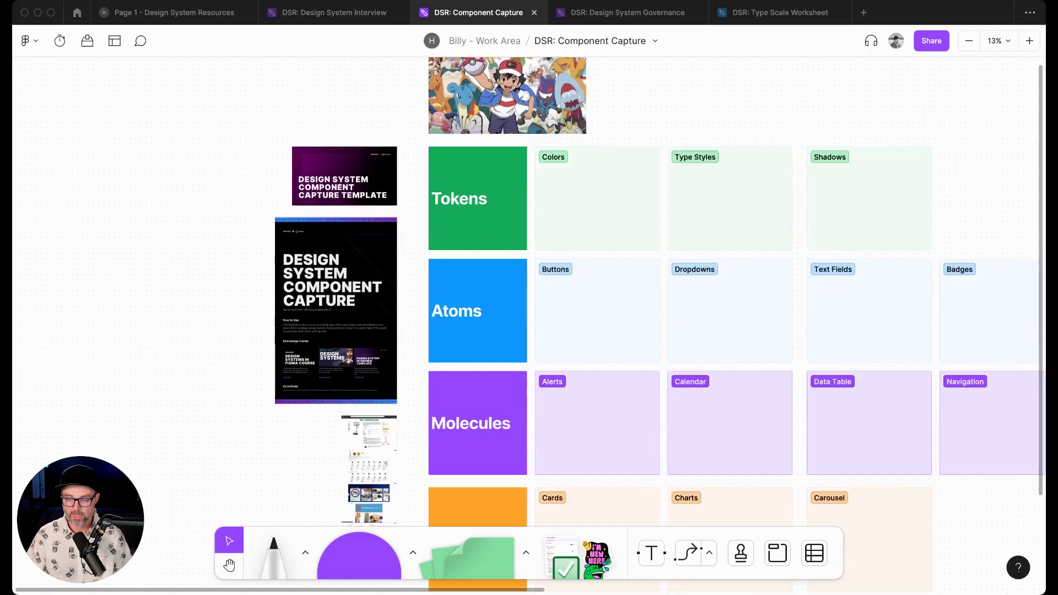
pyautogui.scroll(-2, 529, 331)
pyautogui.hscroll(3, 529, 331)
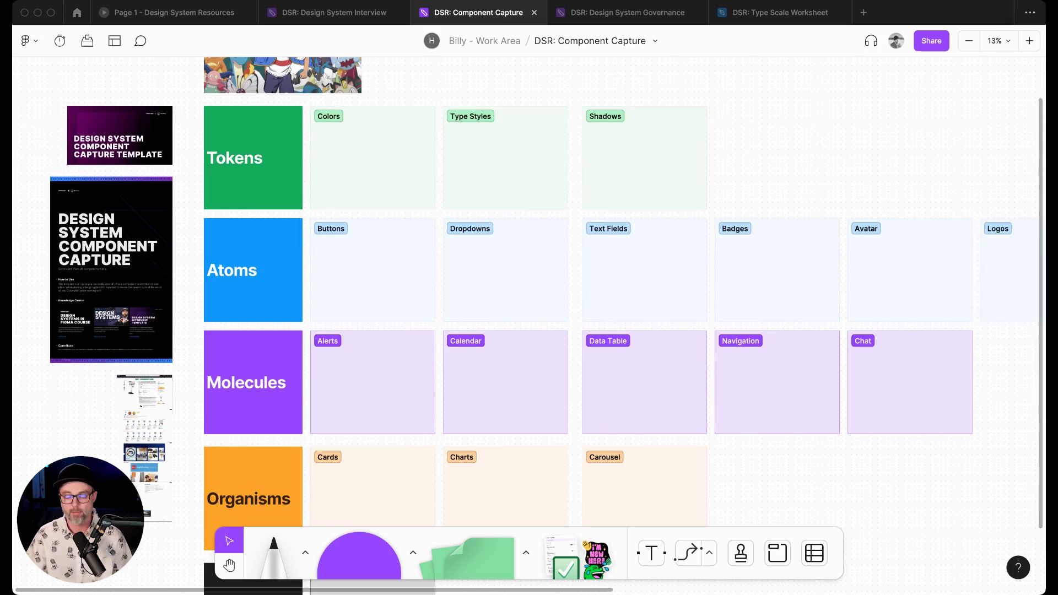
pyautogui.scroll(-3, 530, 325)
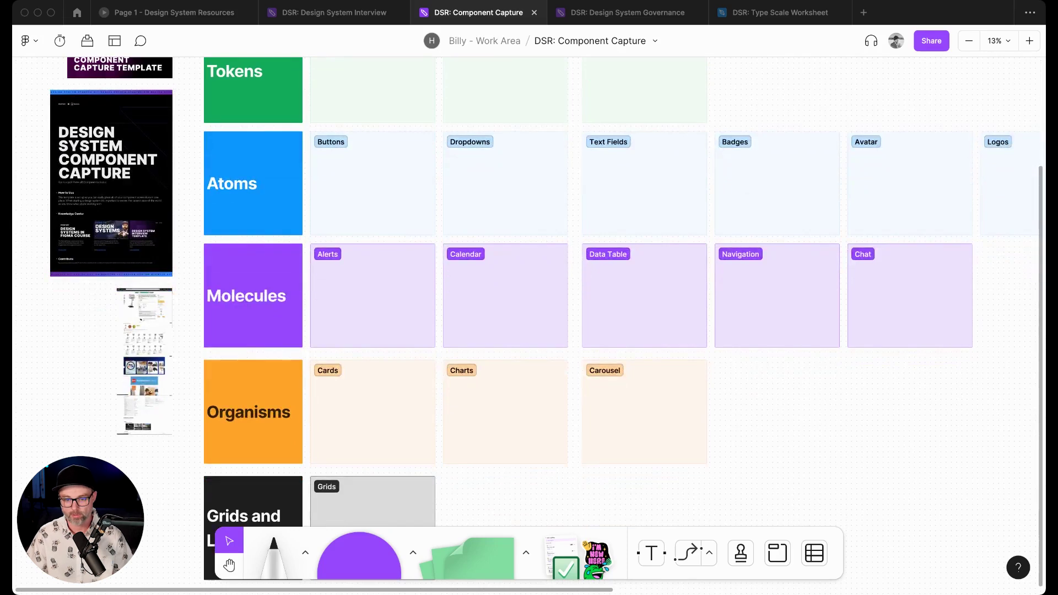
pyautogui.scroll(-2, 529, 325)
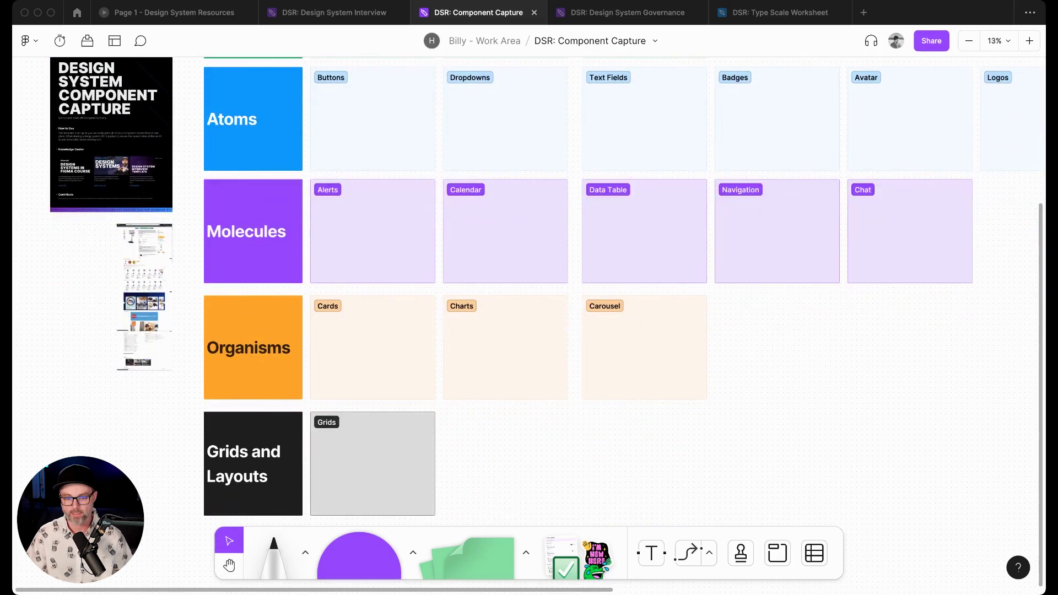
# Step: Examine the component boxes across the Atoms row as far as Media, and return to the lower category rows
pyautogui.scroll(7, 530, 298)
pyautogui.hscroll(6, 529, 298)
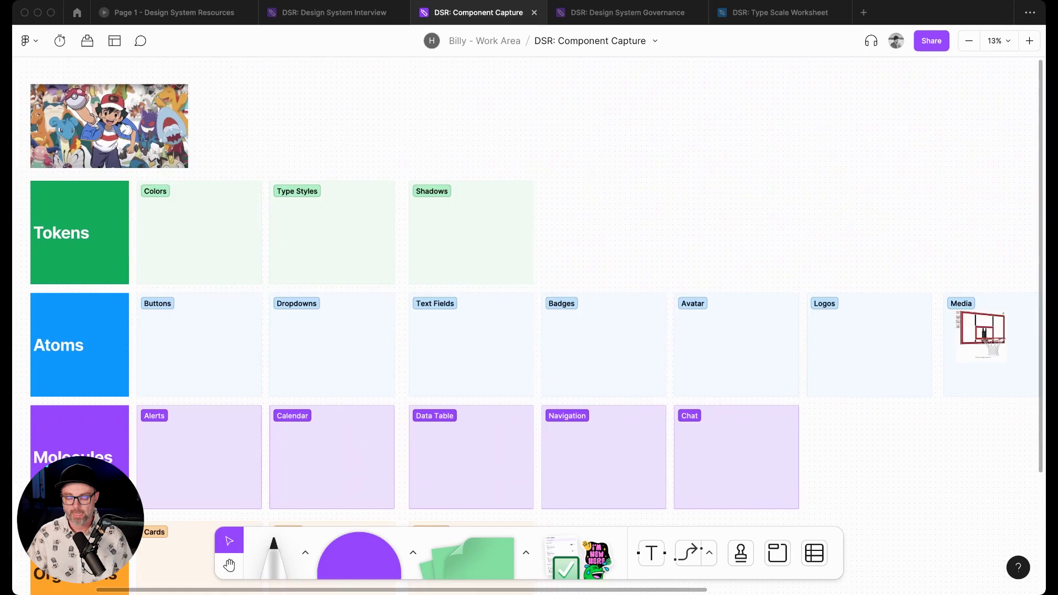
pyautogui.hscroll(-6, 529, 324)
pyautogui.scroll(-1, 529, 326)
pyautogui.scroll(-2, 529, 325)
pyautogui.hscroll(1, 530, 325)
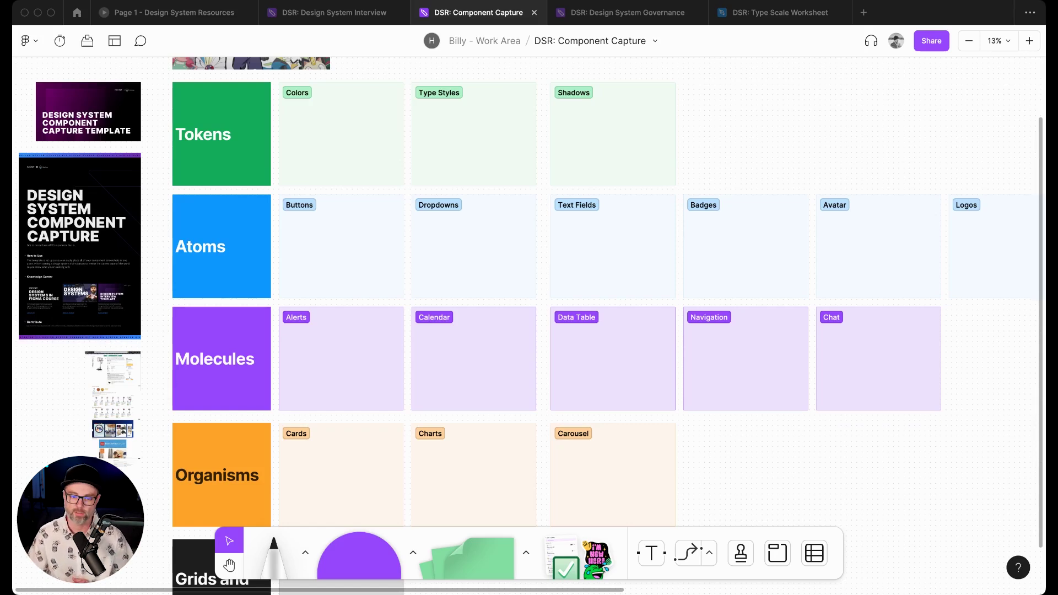
pyautogui.scroll(-4, 529, 325)
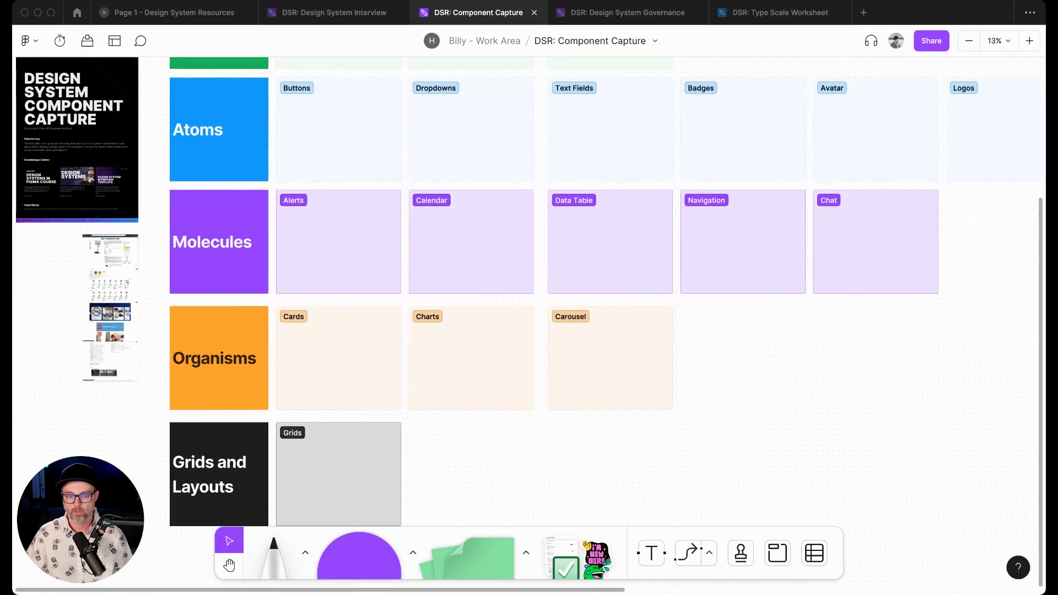
# Step: Zoom to 200% on the Amazon product page screenshot below the how-to-use panel, starting at the page header, and clear the selection
pyautogui.click(109, 305)
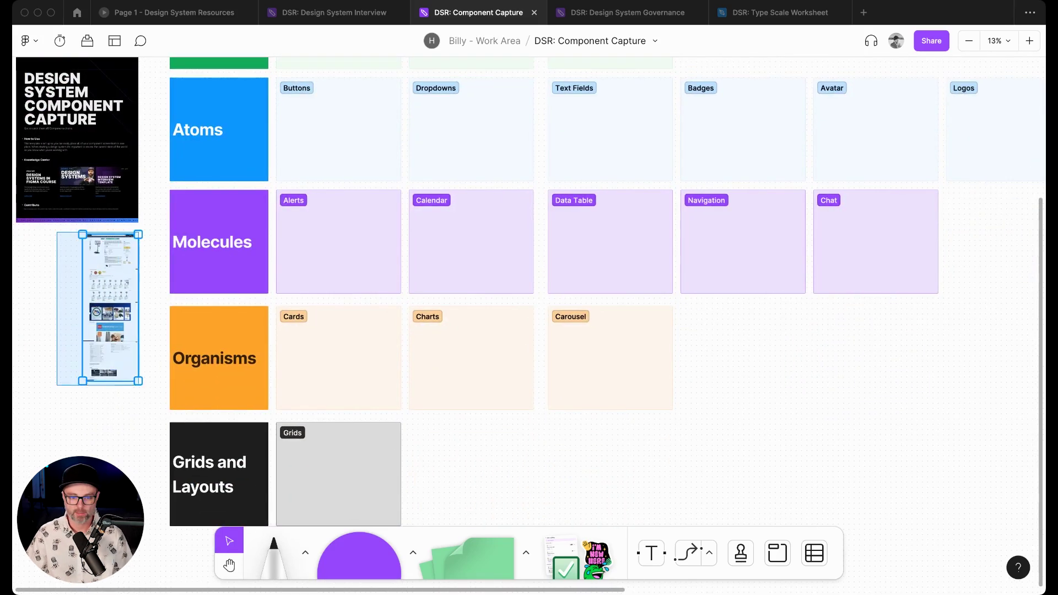
pyautogui.hotkey('shift', '2')
pyautogui.hscroll(3, 530, 326)
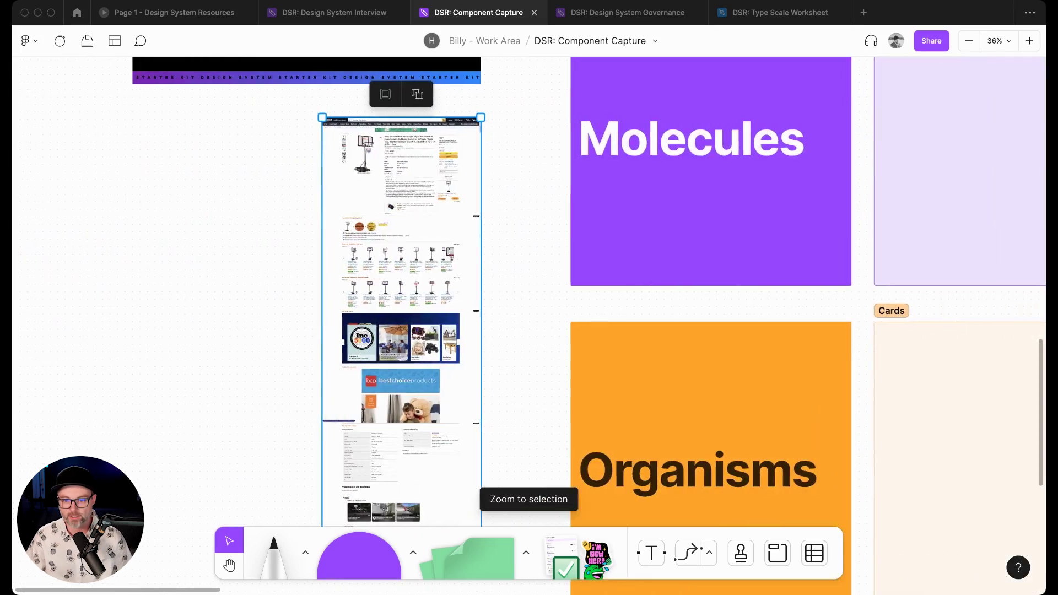
pyautogui.hotkey('shift', '0')
pyautogui.scroll(15, 530, 325)
pyautogui.hscroll(-5, 529, 325)
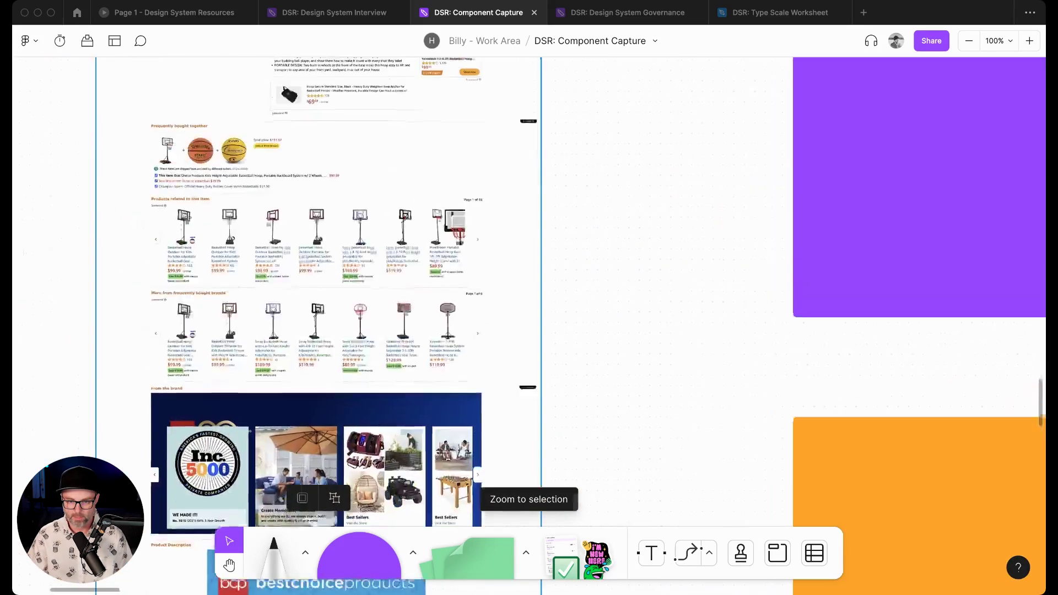
pyautogui.press('super+equal')
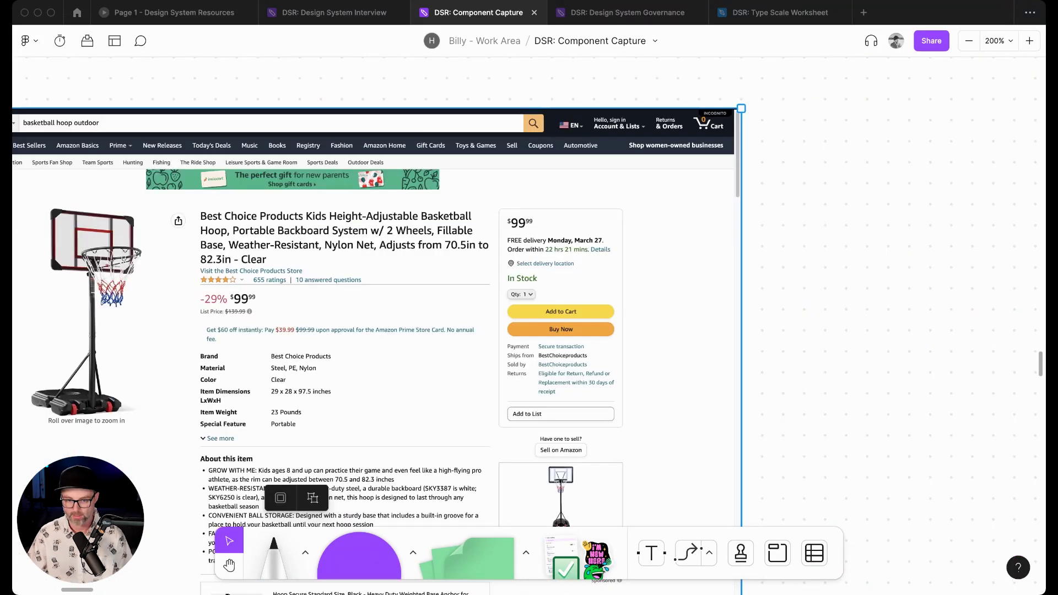
pyautogui.hscroll(-5, 408, 332)
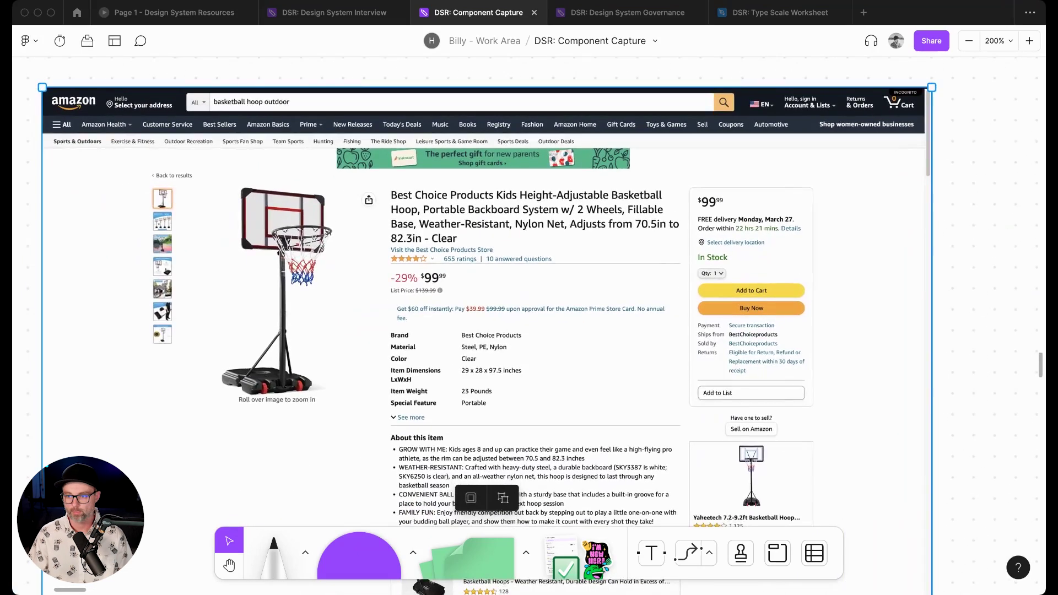
pyautogui.press('Escape')
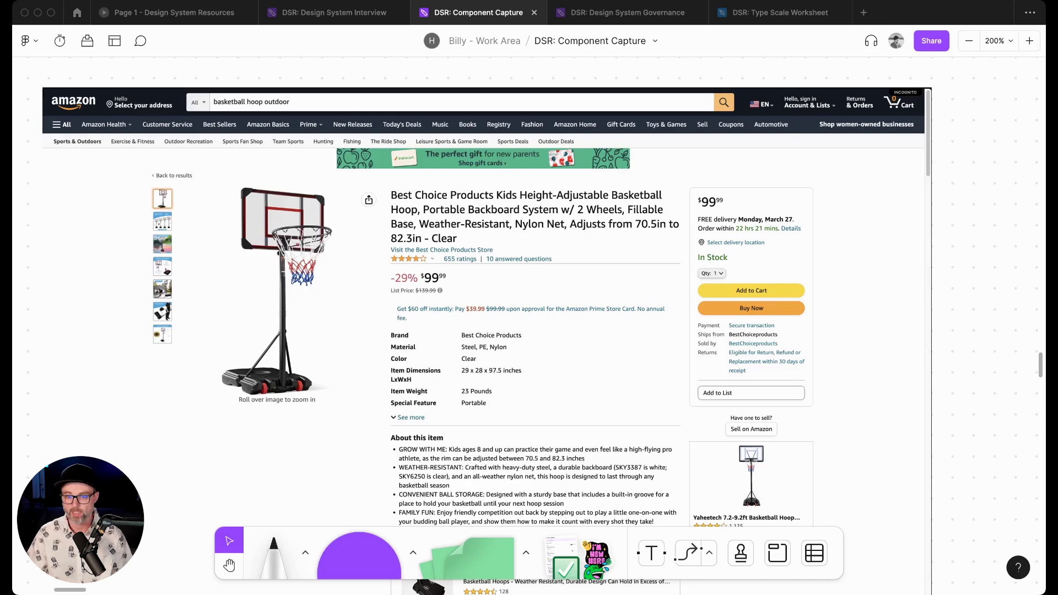
# Step: Examine the screenshot's product details, purchase buttons, frequently bought together section and related product carousels
pyautogui.scroll(-4, 485, 275)
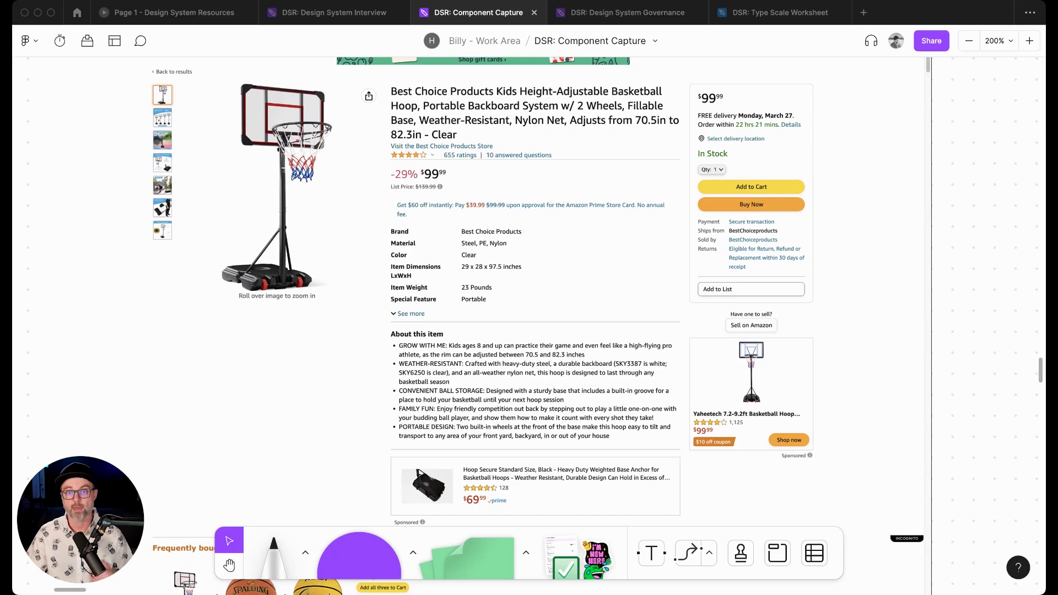
pyautogui.scroll(-2, 485, 326)
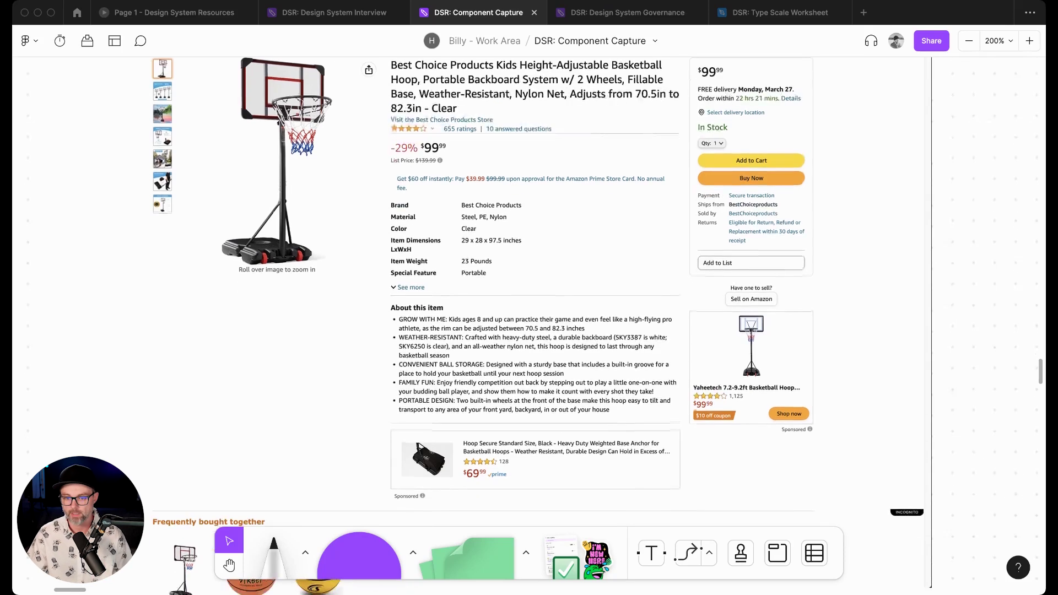
pyautogui.scroll(-15, 486, 325)
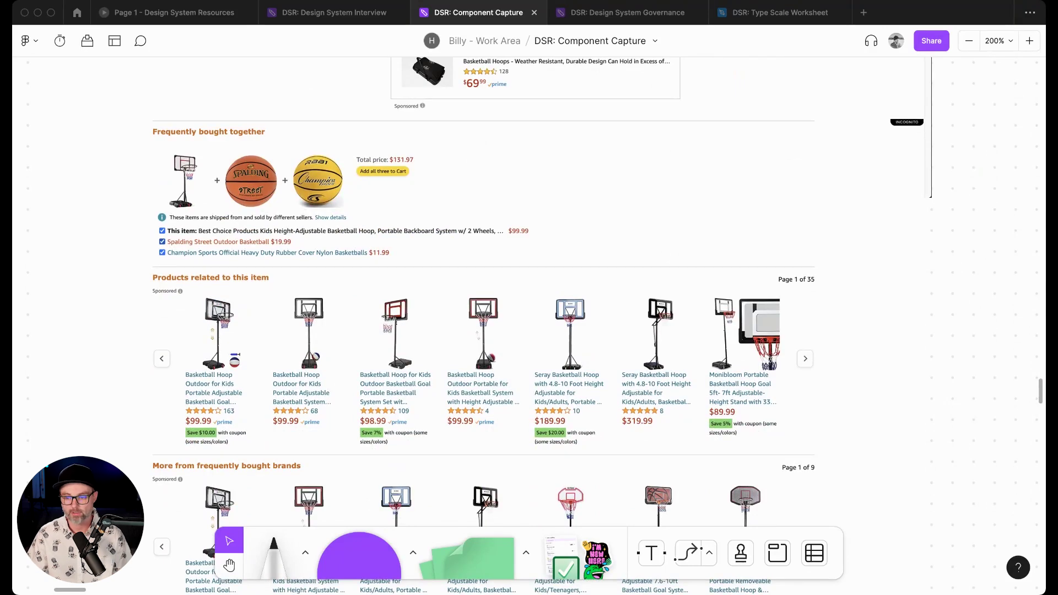
pyautogui.scroll(-5, 486, 326)
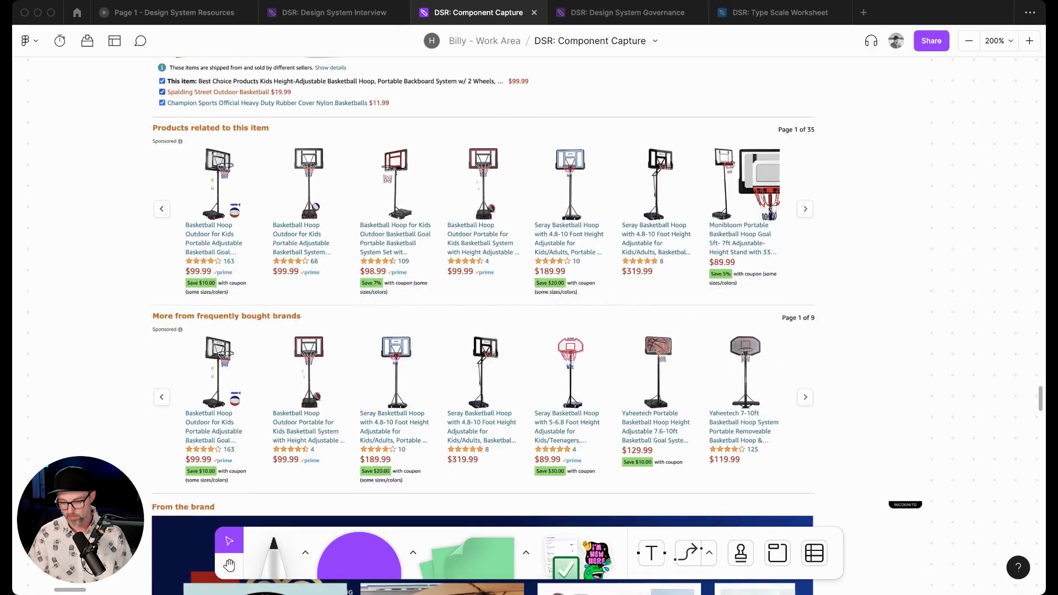
# Step: Paste the captured Add to Cart and Buy Now, Shop now, Add all three to Cart and Sell on Amazon buttons into the Buttons box
pyautogui.hotkey('shift', '0')
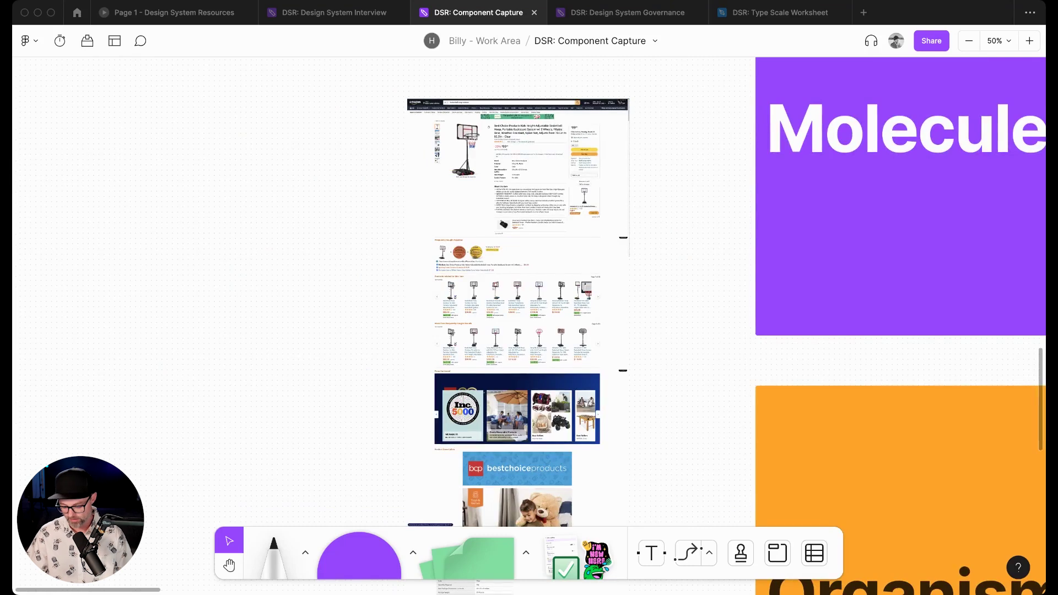
pyautogui.press('-')
pyautogui.press('-')
pyautogui.scroll(10, 530, 295)
pyautogui.hscroll(10, 529, 295)
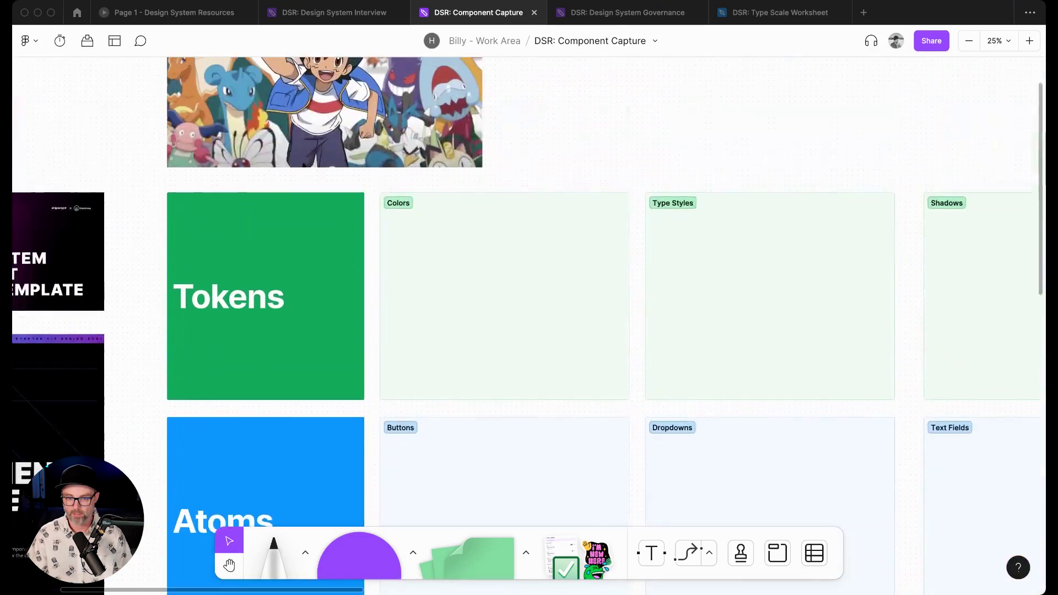
pyautogui.scroll(-4, 530, 325)
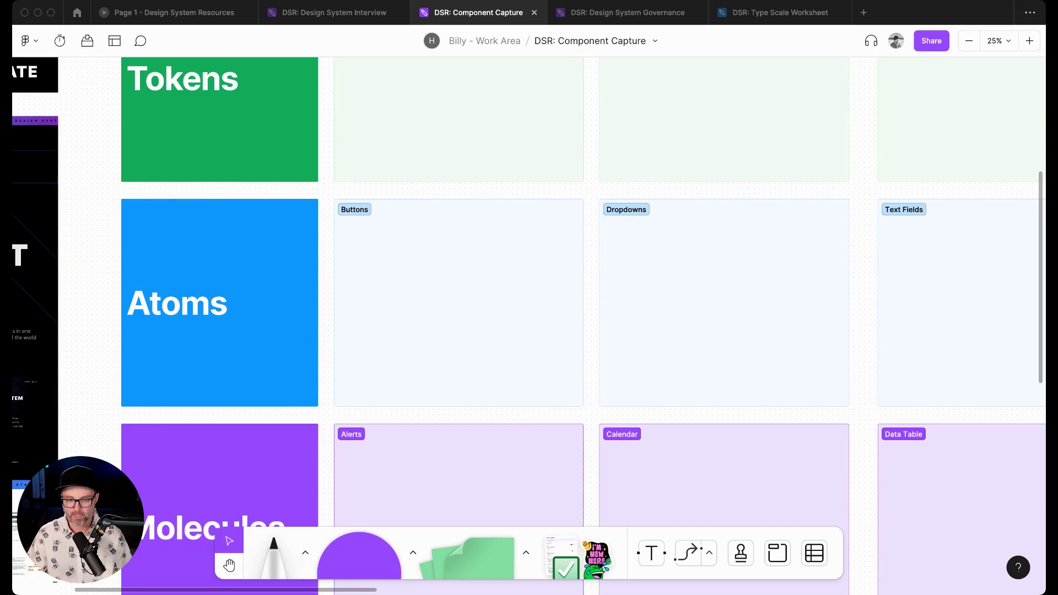
pyautogui.press('super+v')
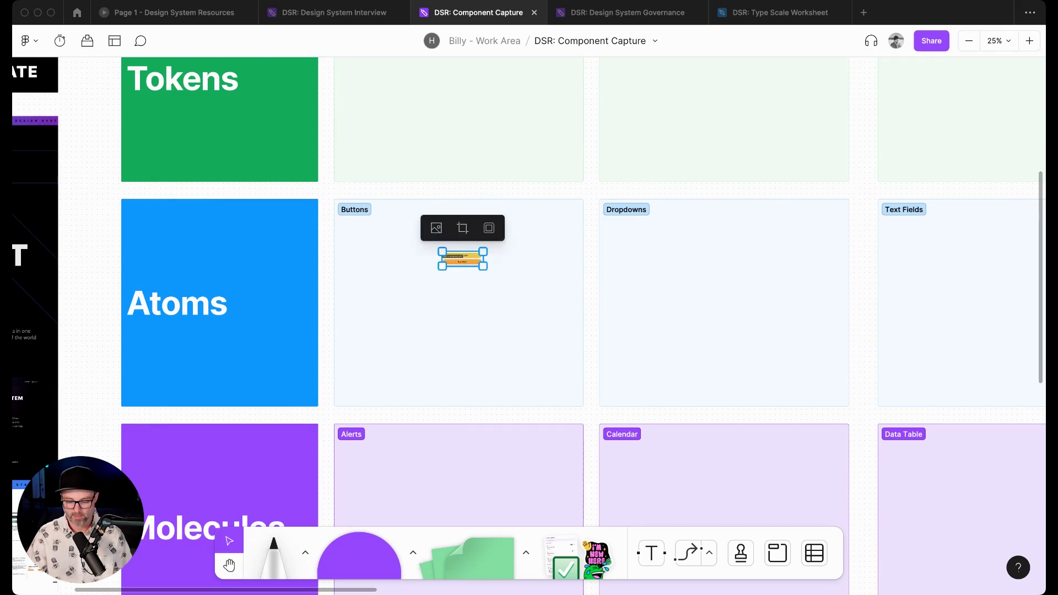
pyautogui.press('super+v')
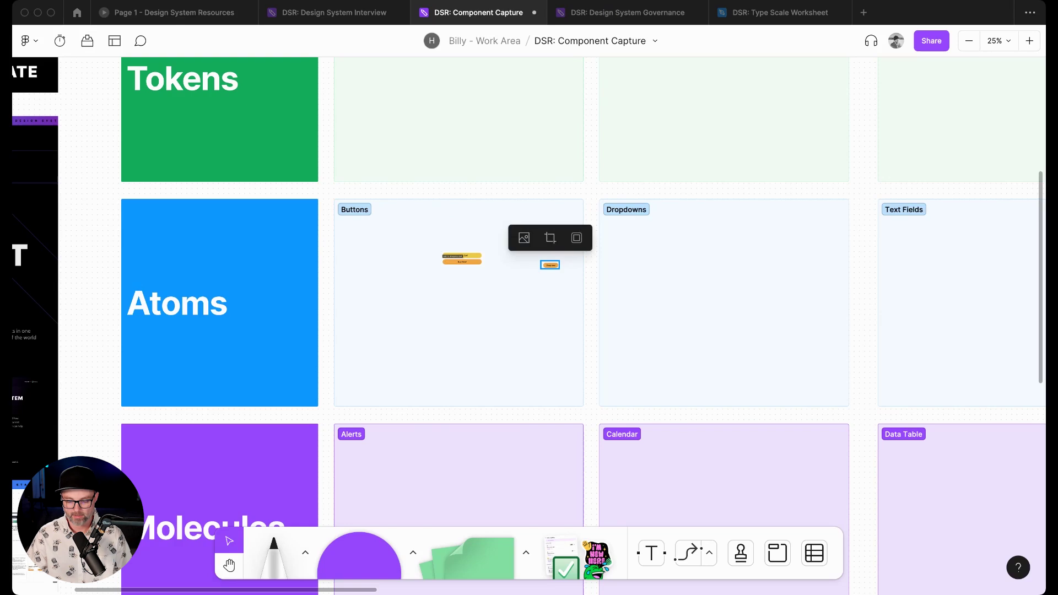
pyautogui.press('super+v')
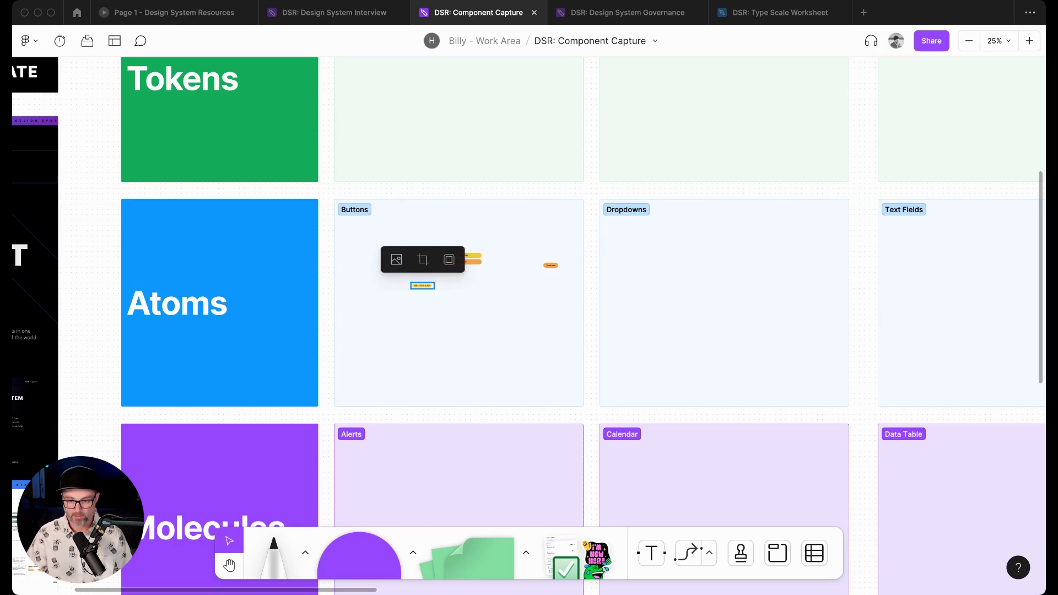
pyautogui.press('super+v')
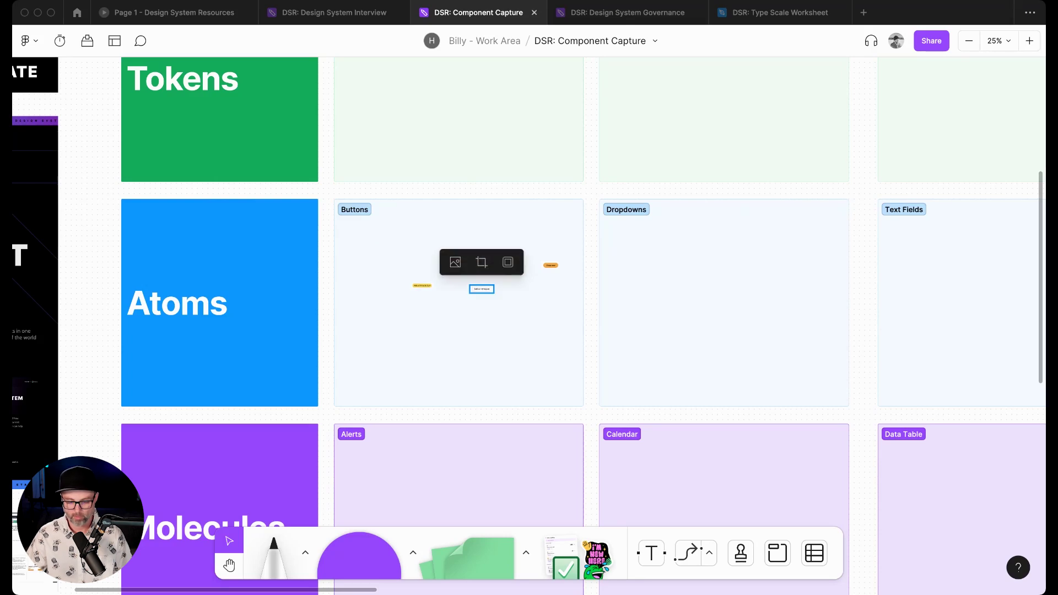
# Step: Paste the captured quantity dropdown and place it in the Dropdowns box of the Atoms row
pyautogui.press('super+v')
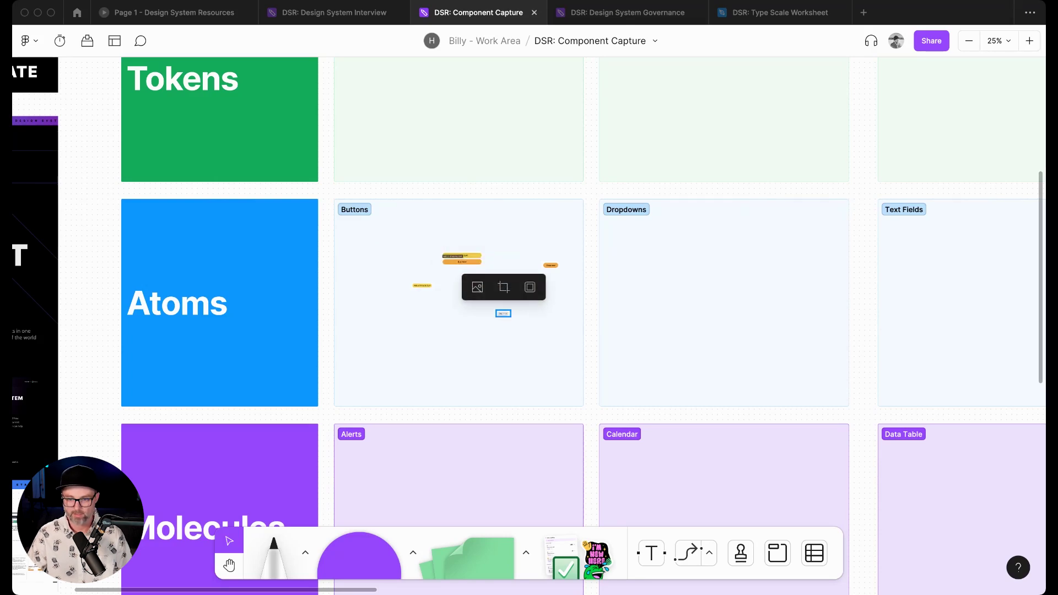
pyautogui.press('super+v')
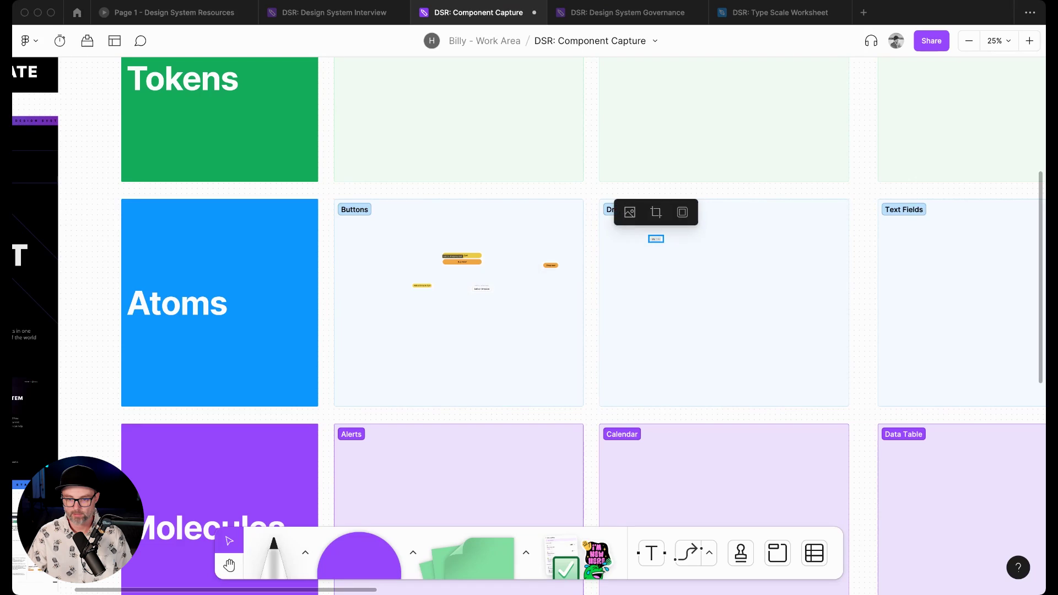
# Step: Paste the captured Back to top bar into the Buttons box, shrink it to fit, and place it above the other buttons
pyautogui.moveTo(407, 244); pyautogui.dragTo(577, 310)
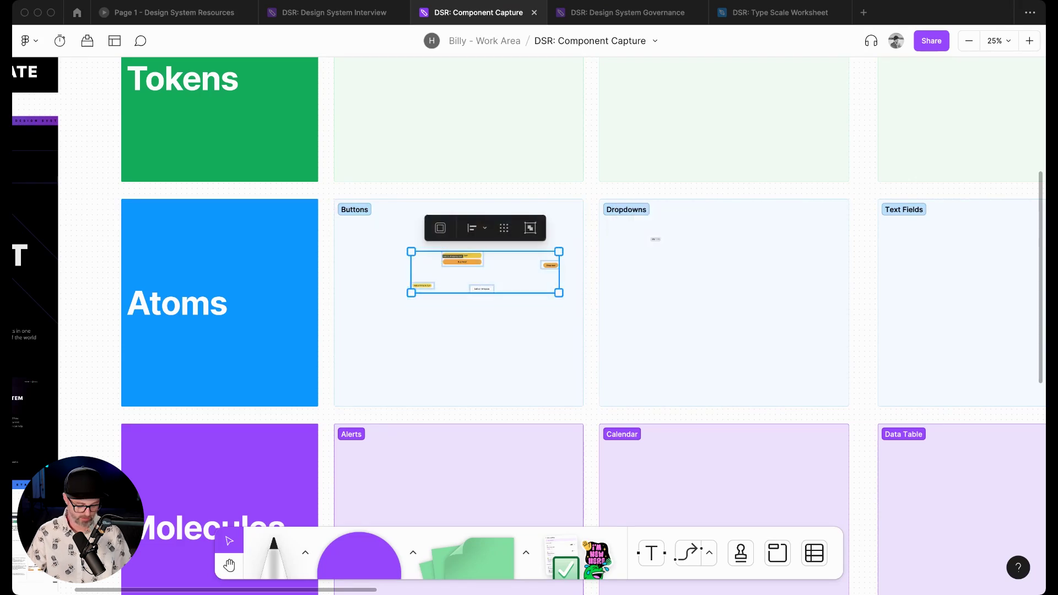
pyautogui.hotkey('shift', '2')
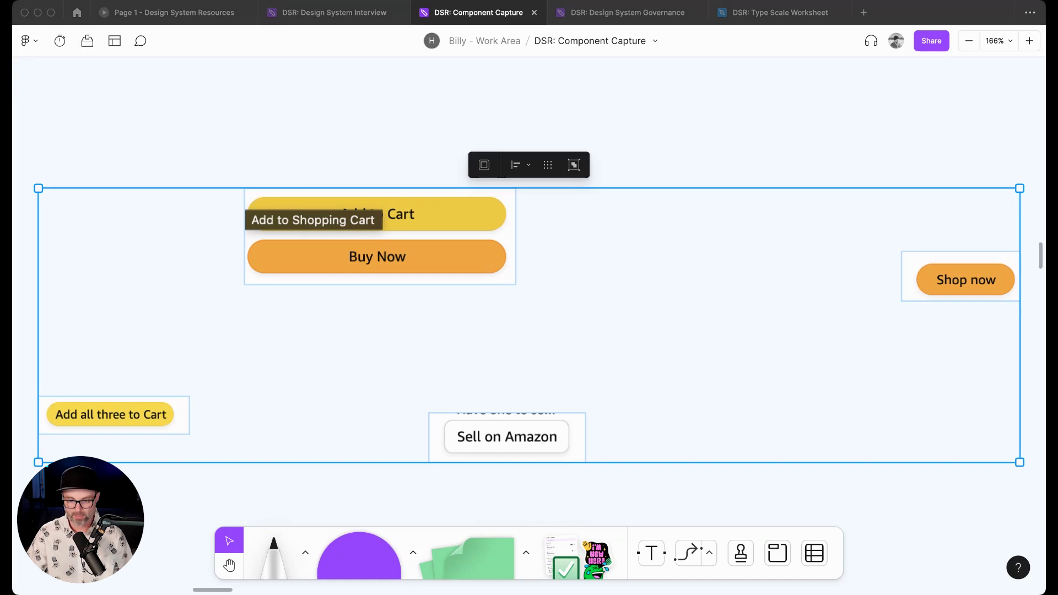
pyautogui.press('super+z')
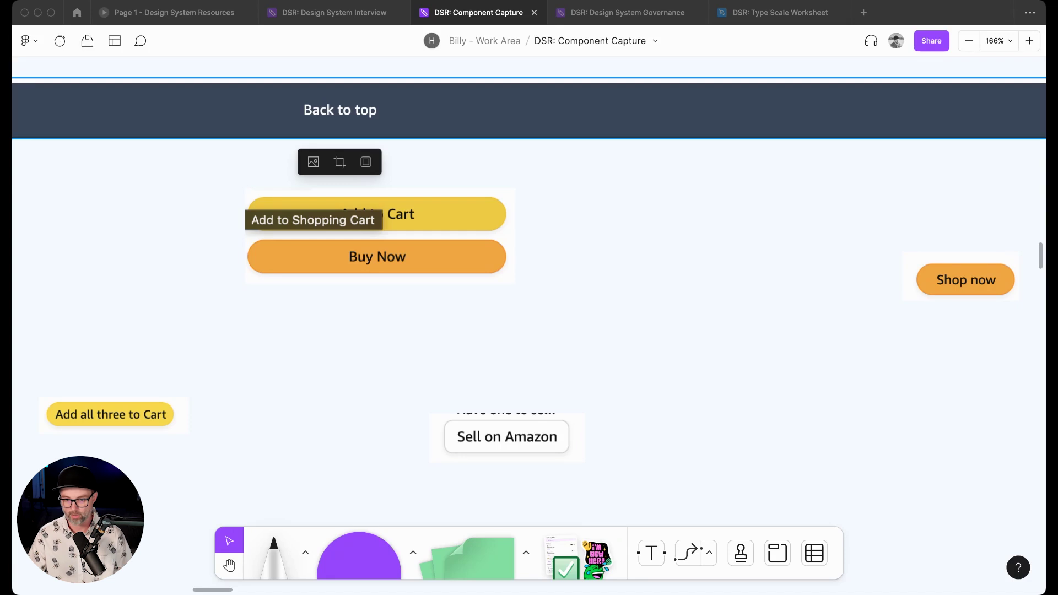
pyautogui.hotkey('shift', '0')
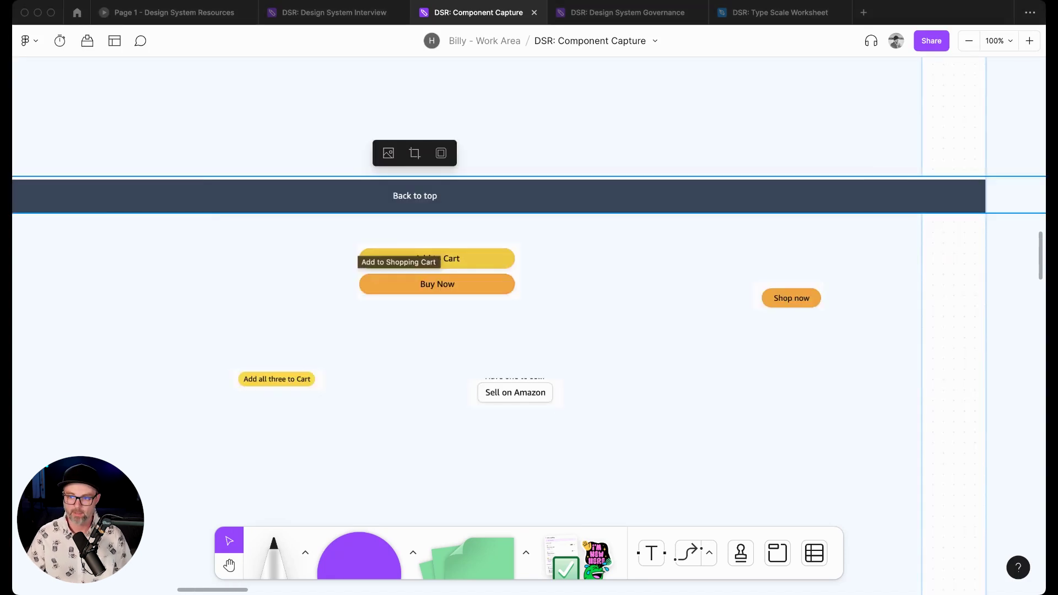
pyautogui.press('-')
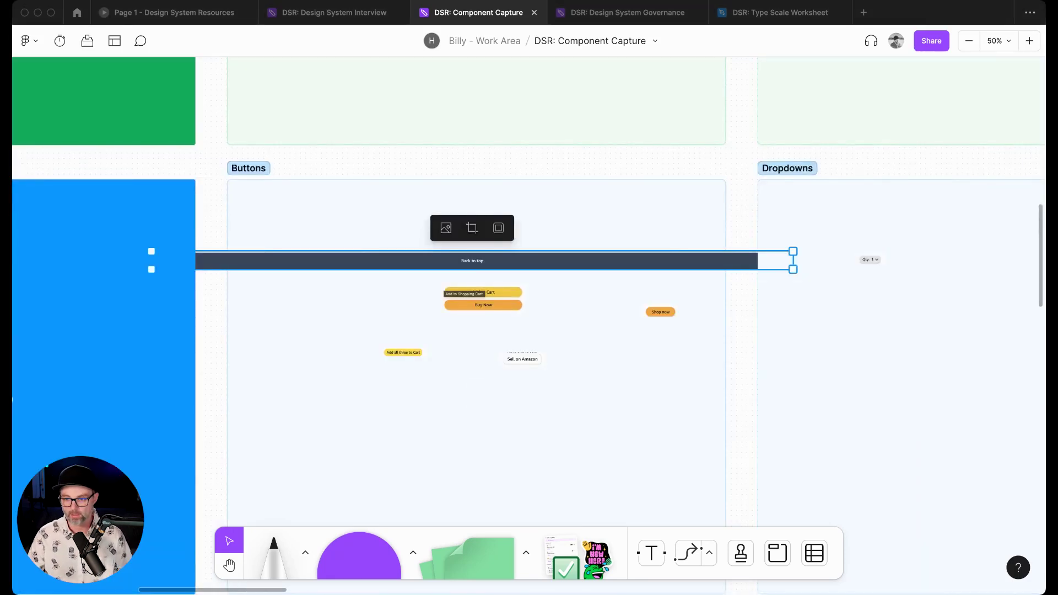
pyautogui.moveTo(794, 261); pyautogui.dragTo(584, 261)
pyautogui.moveTo(474, 260); pyautogui.dragTo(560, 250)
# Step: Paste the captured "From the brand" heading and the product title text into the Type Styles box of the Tokens row
pyautogui.hscroll(10, 529, 331)
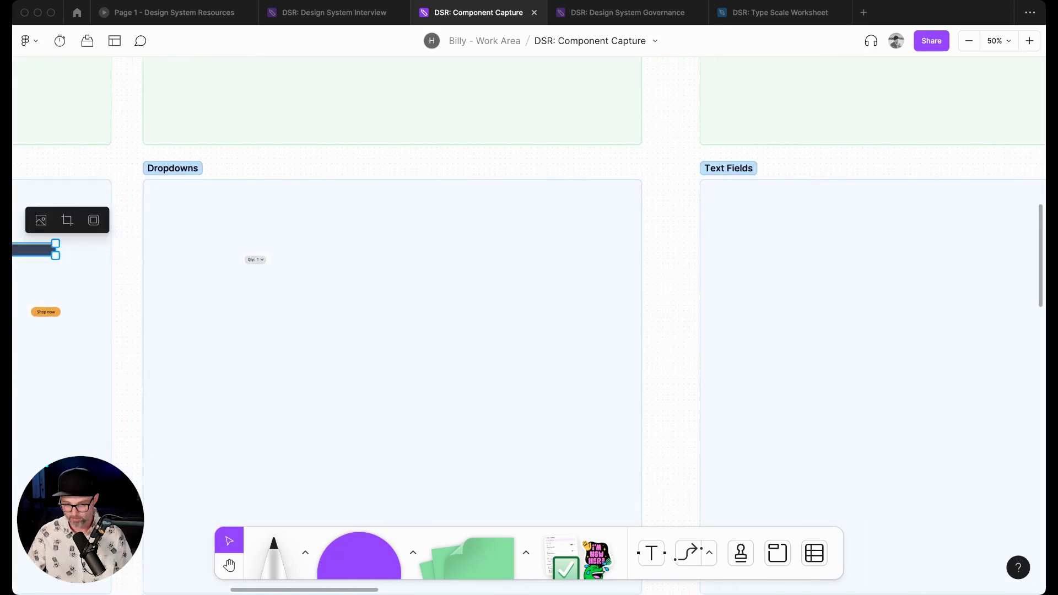
pyautogui.scroll(5, 530, 298)
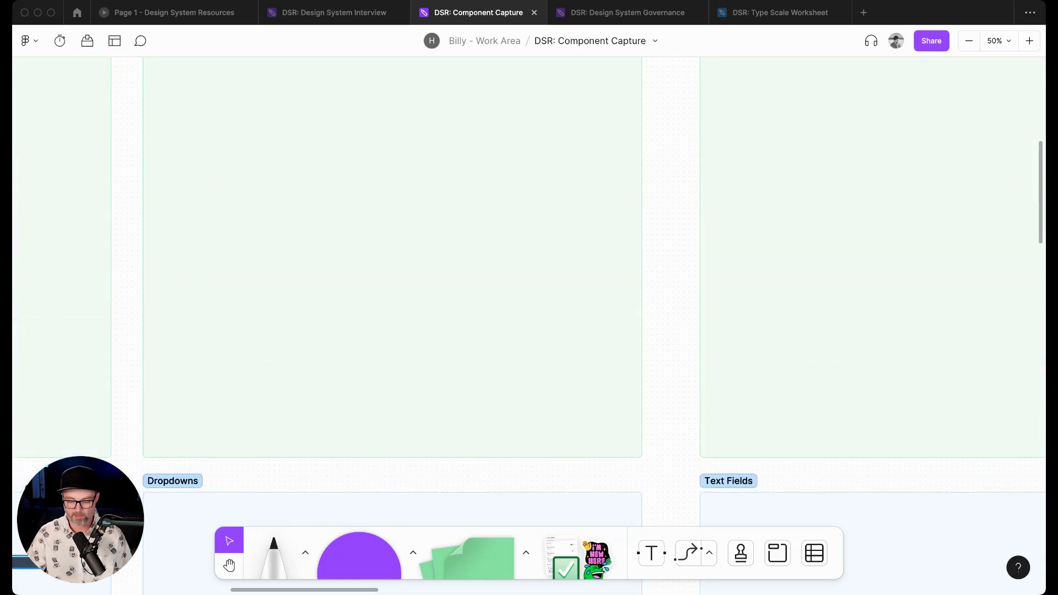
pyautogui.scroll(8, 530, 297)
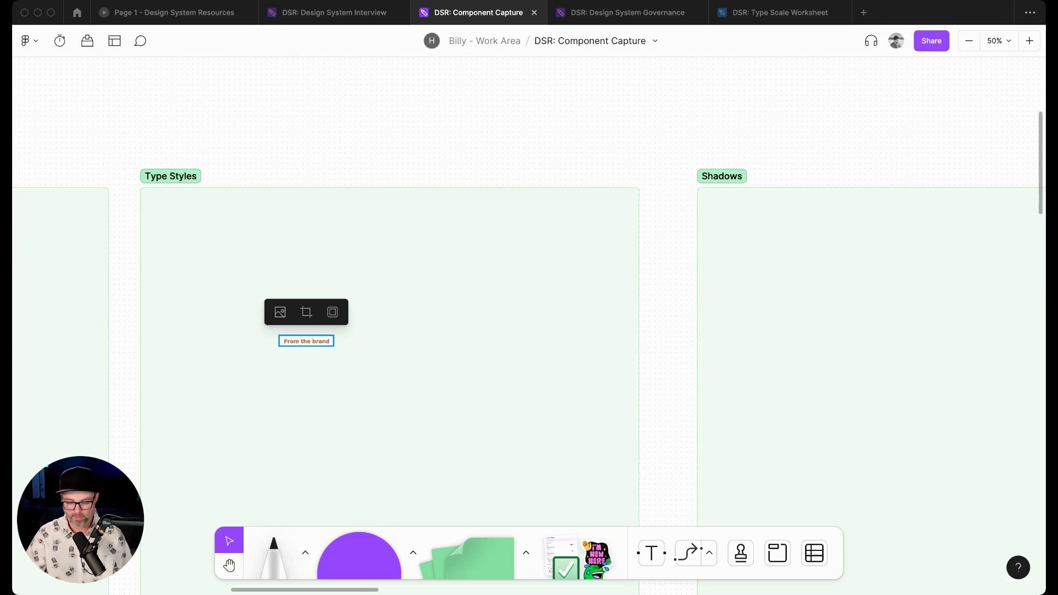
pyautogui.press('super+v')
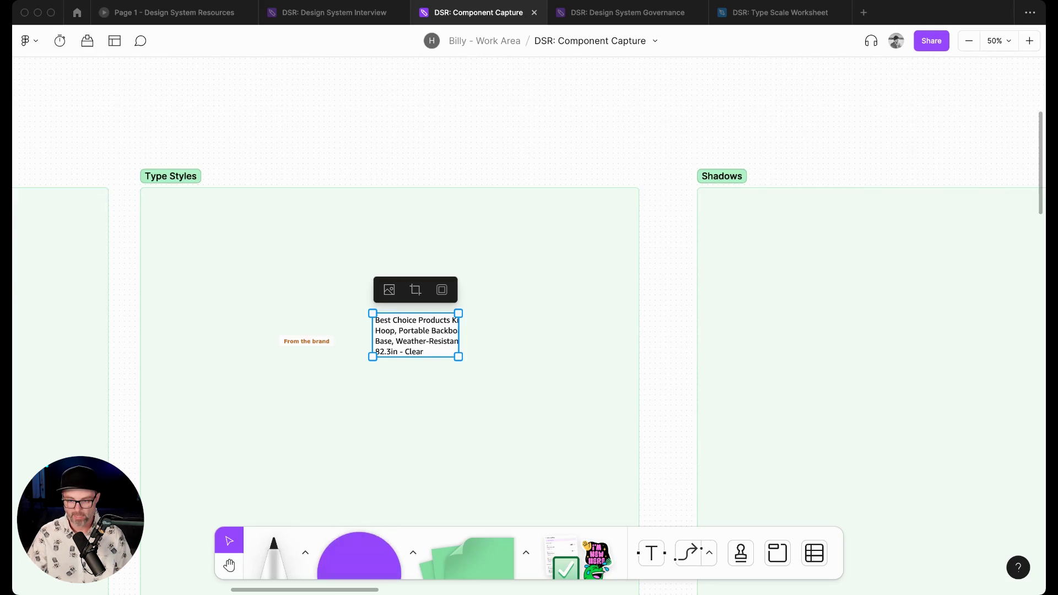
# Step: Paste the captured product carousel and place it in the Carousel box of the Organisms row
pyautogui.scroll(-10, 357, 225)
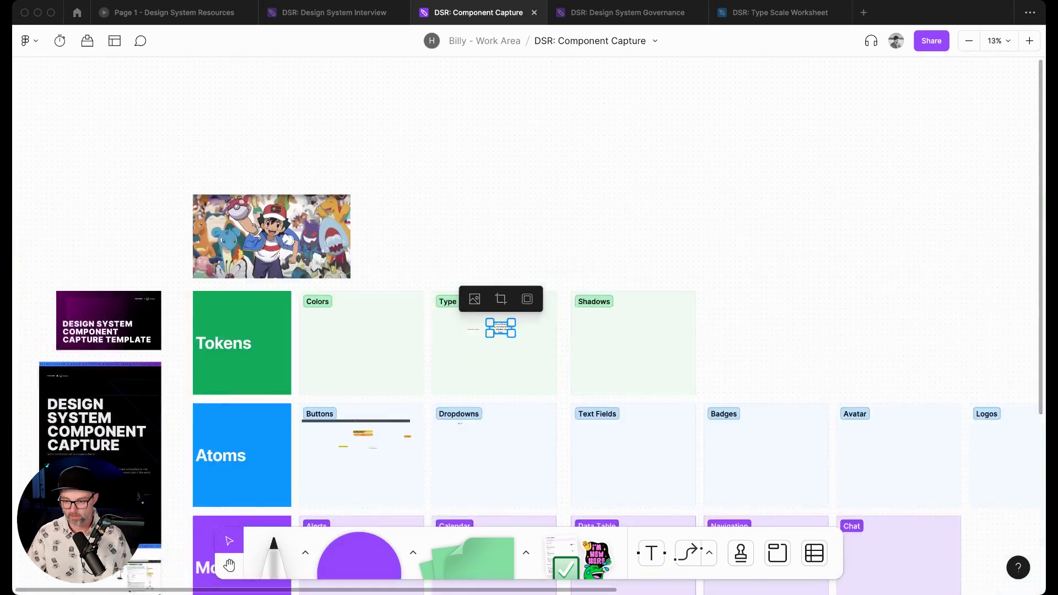
pyautogui.scroll(-3, 530, 324)
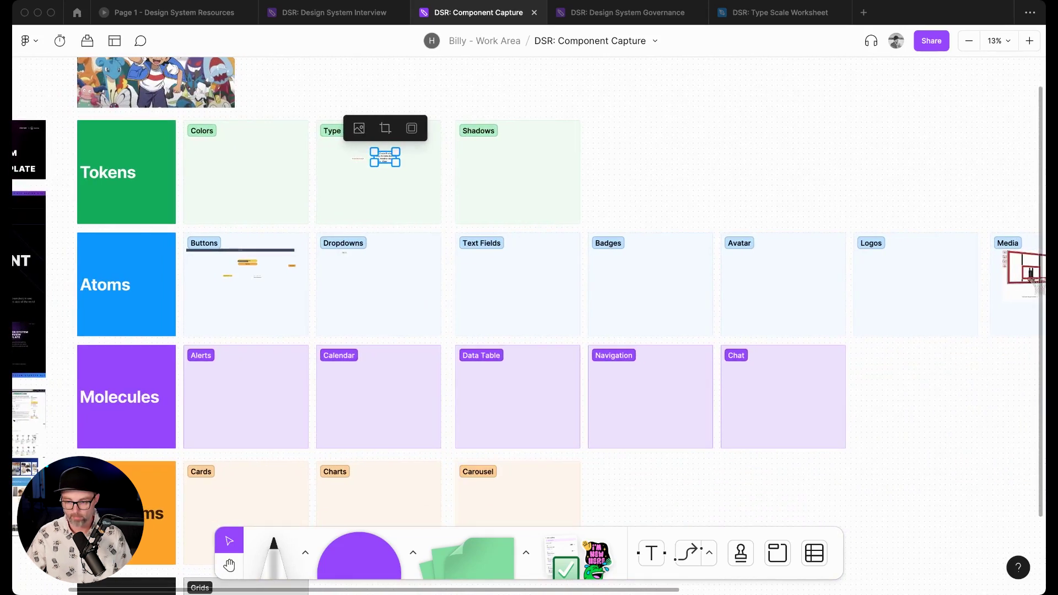
pyautogui.hscroll(5, 529, 325)
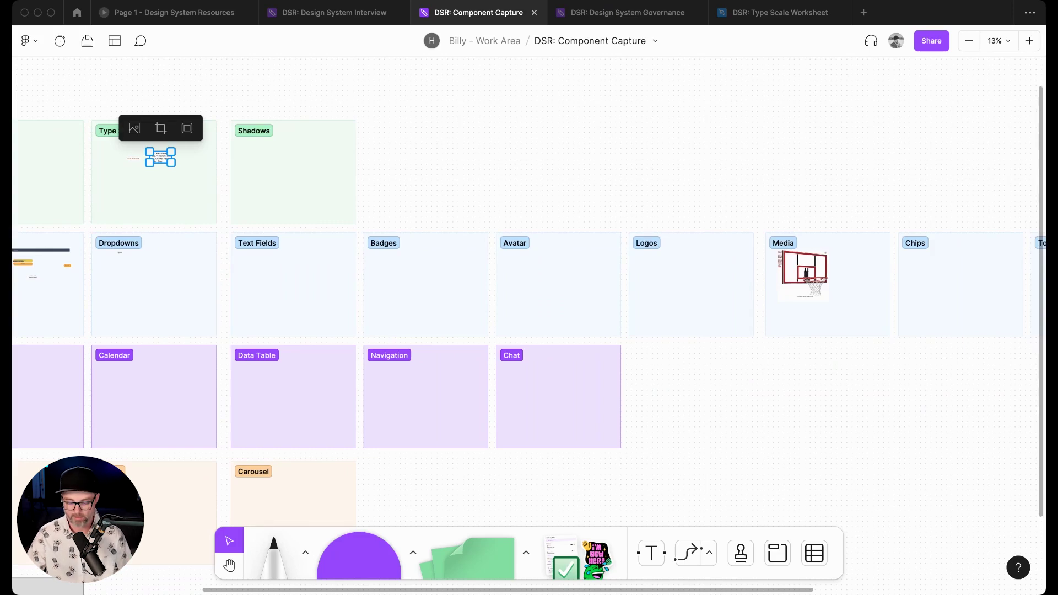
pyautogui.hscroll(-8, 529, 326)
pyautogui.hscroll(3, 529, 325)
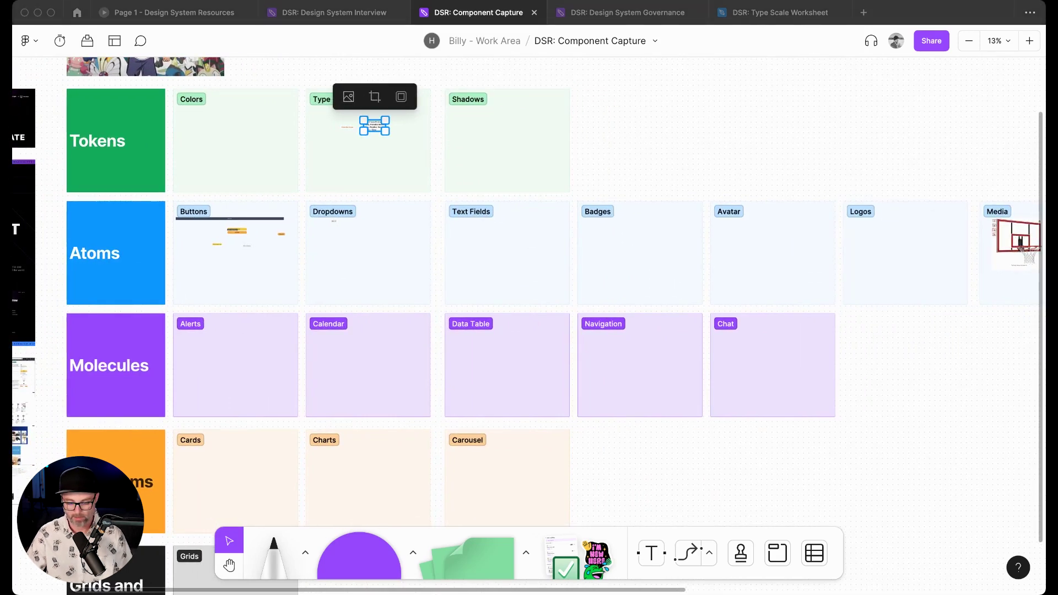
pyautogui.press('super+v')
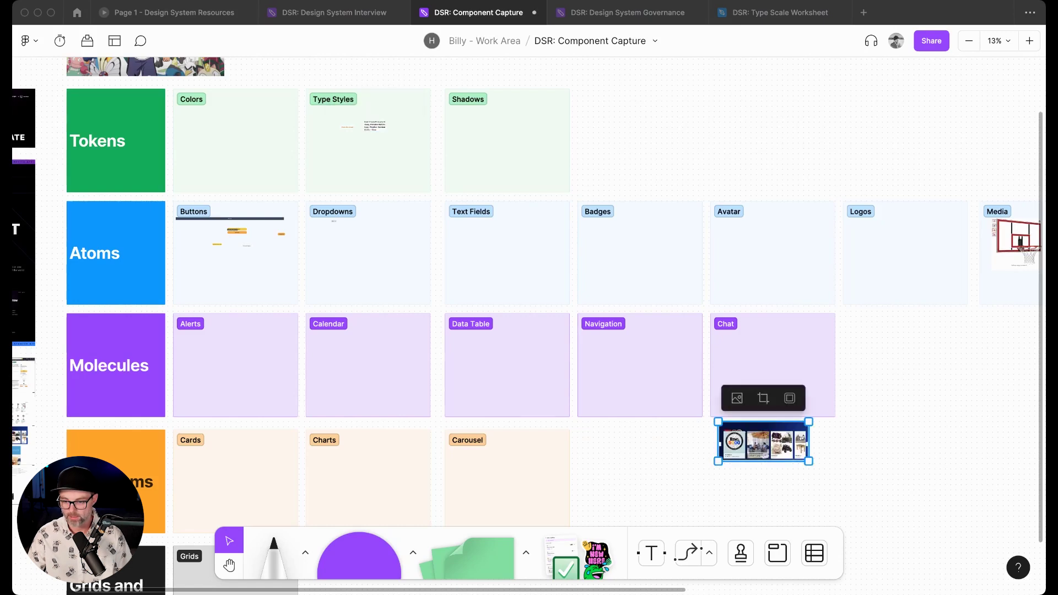
pyautogui.moveTo(763, 441); pyautogui.dragTo(506, 488)
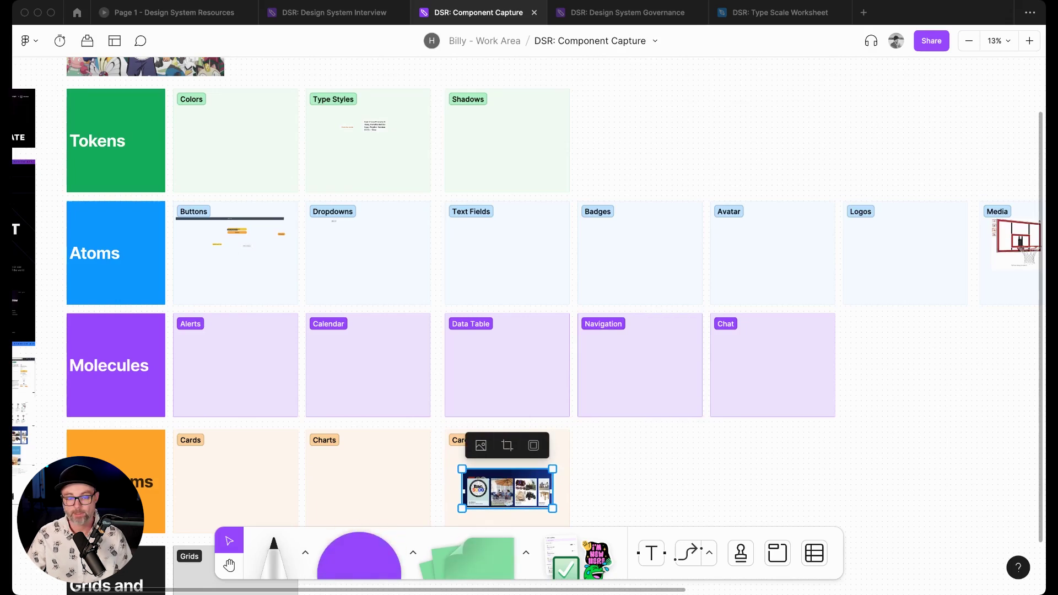
pyautogui.scroll(3, 529, 308)
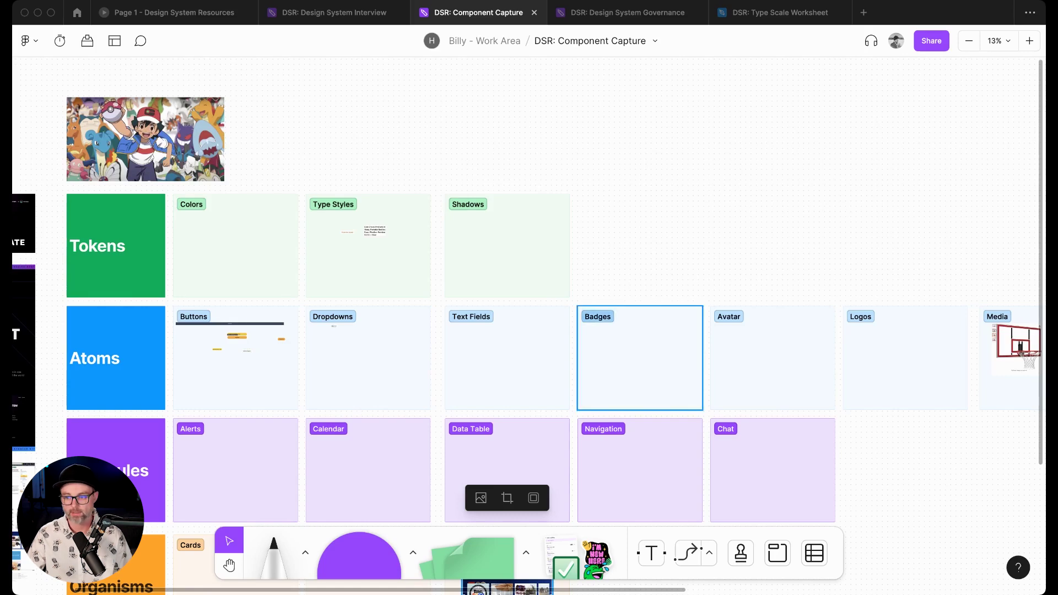
pyautogui.scroll(-5, 529, 325)
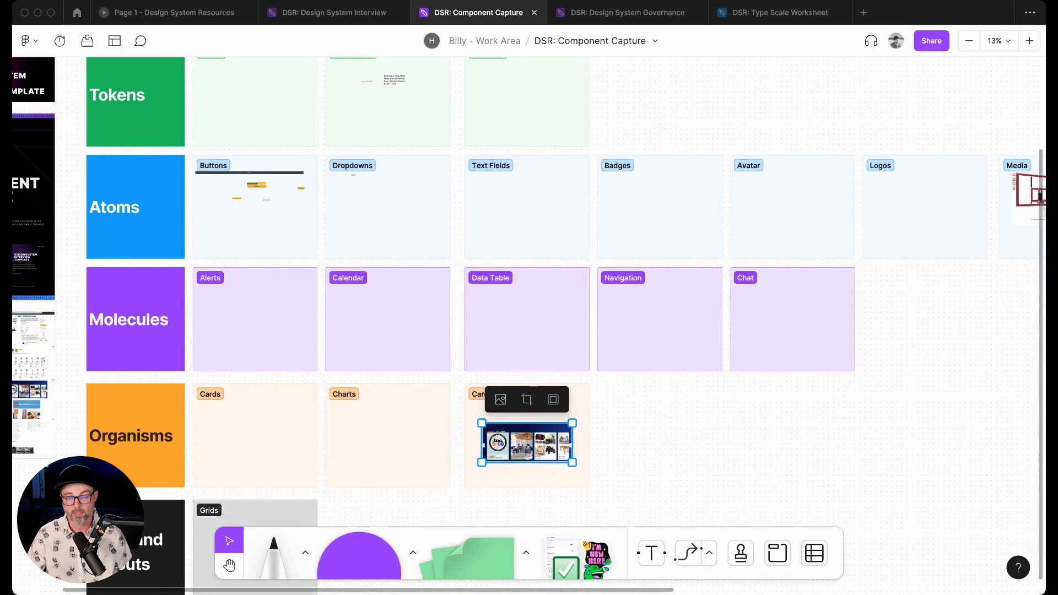
pyautogui.hscroll(3, 530, 324)
pyautogui.scroll(-1, 530, 324)
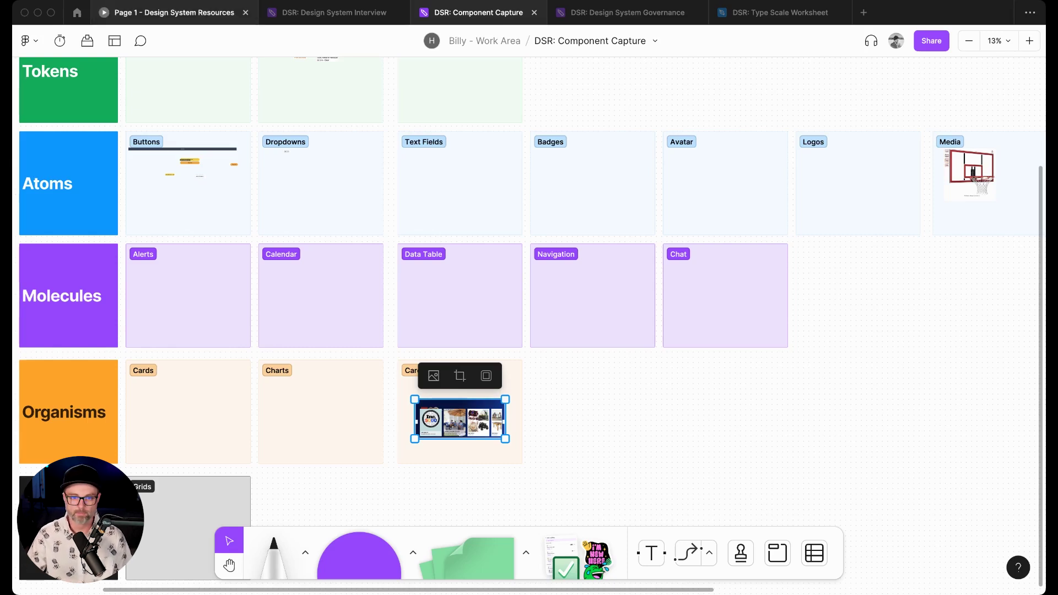
# Step: Return to the Design System Resources presentation and advance past the Governance Model overview to its "When it's used" slide
pyautogui.click(165, 13)
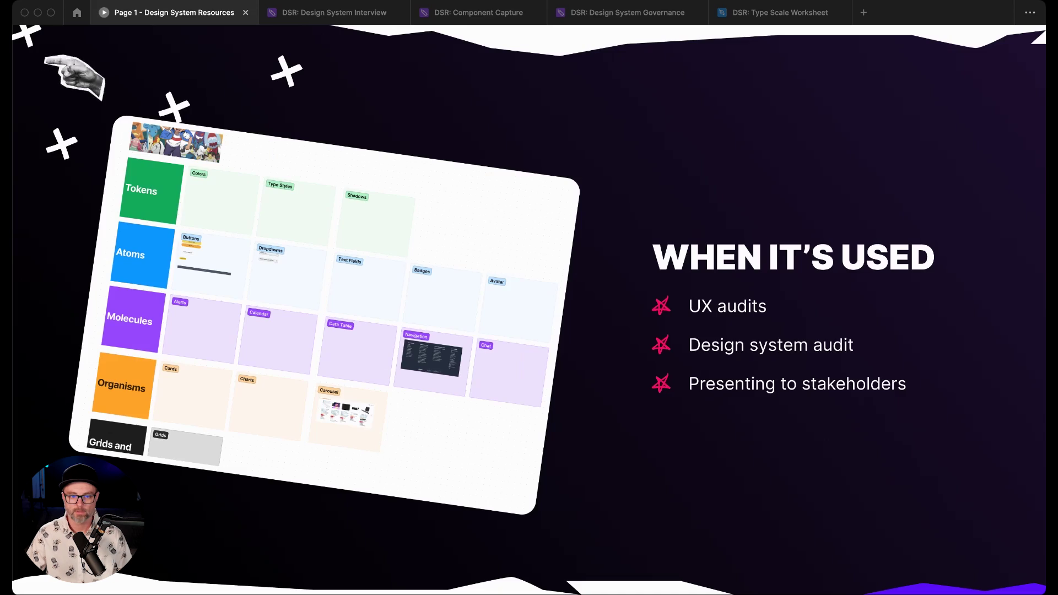
pyautogui.press('Right')
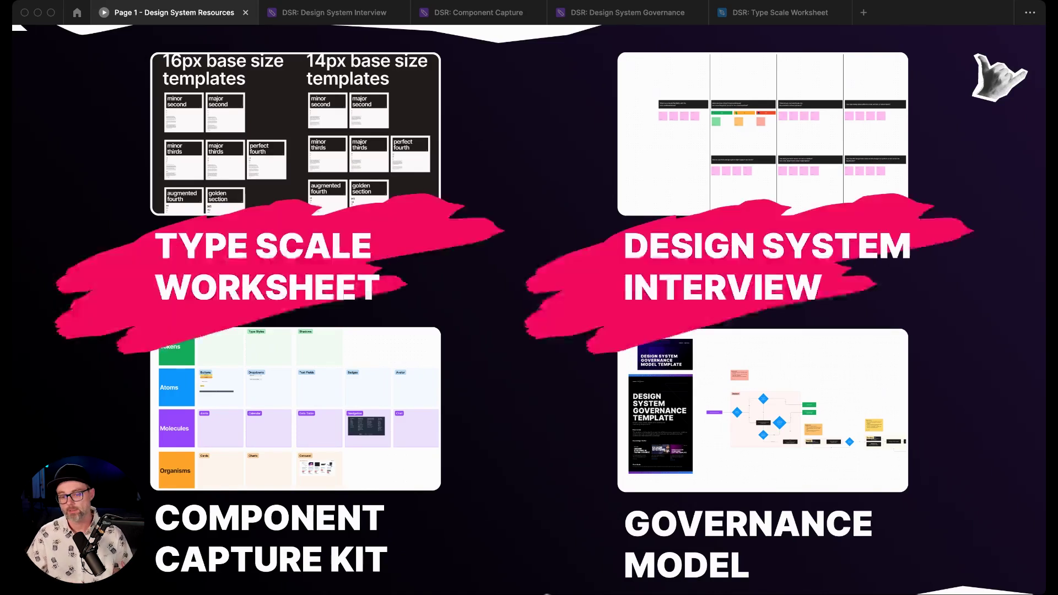
pyautogui.press('Right')
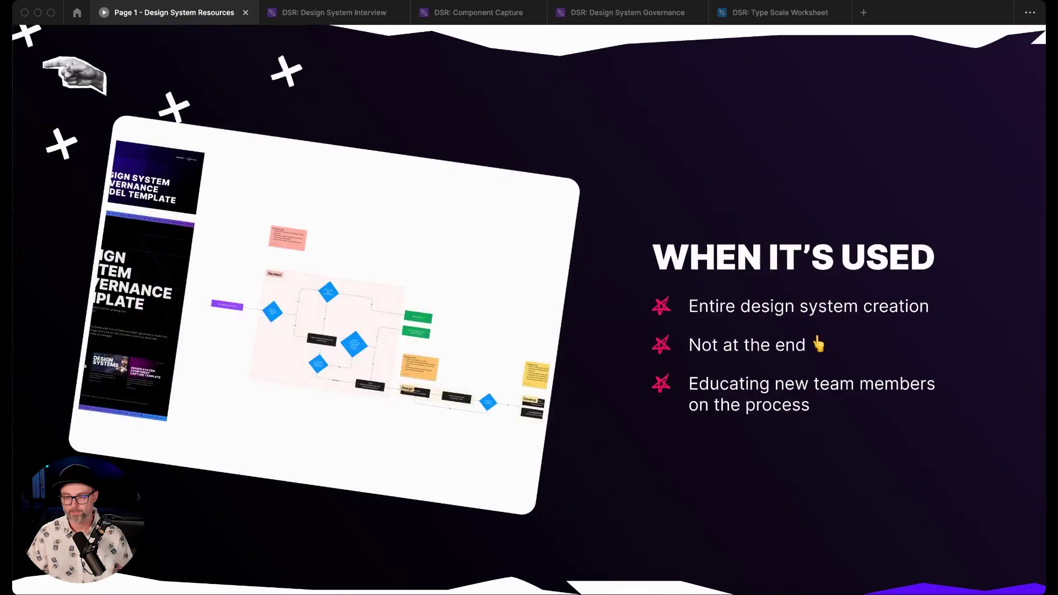
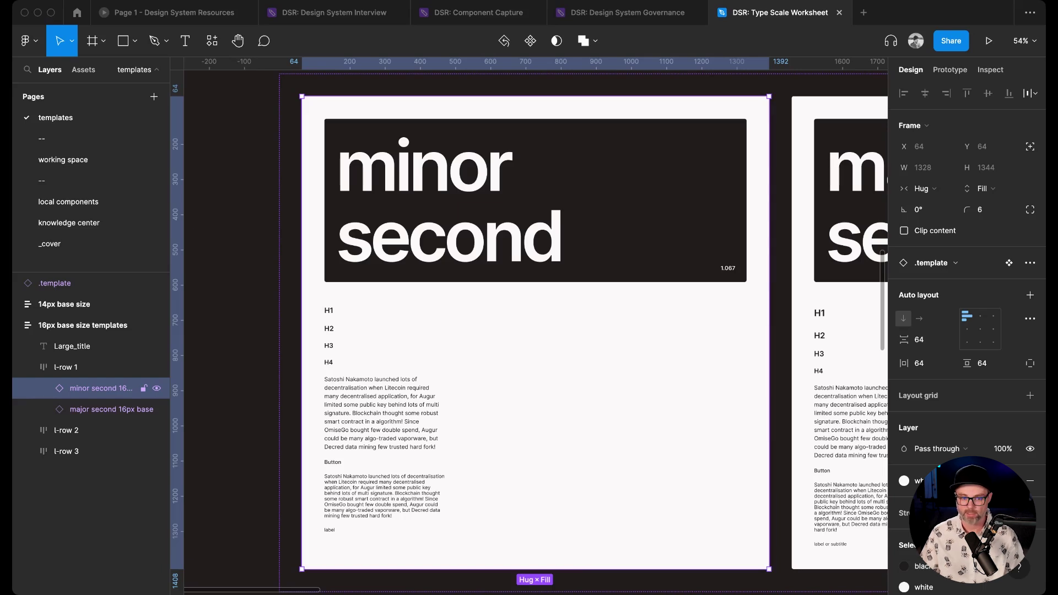
# Step: Check the minor second H3 text style in the Type Scale Worksheet and examine the 16px base size templates through golden section
pyautogui.click(329, 346)
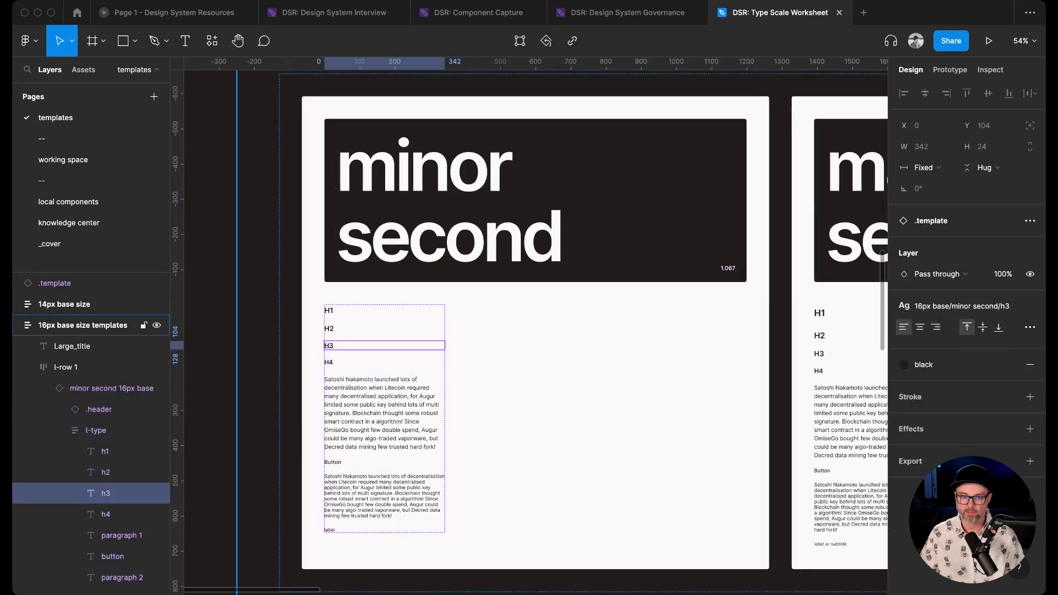
pyautogui.press('Escape')
pyautogui.hscroll(6, 535, 331)
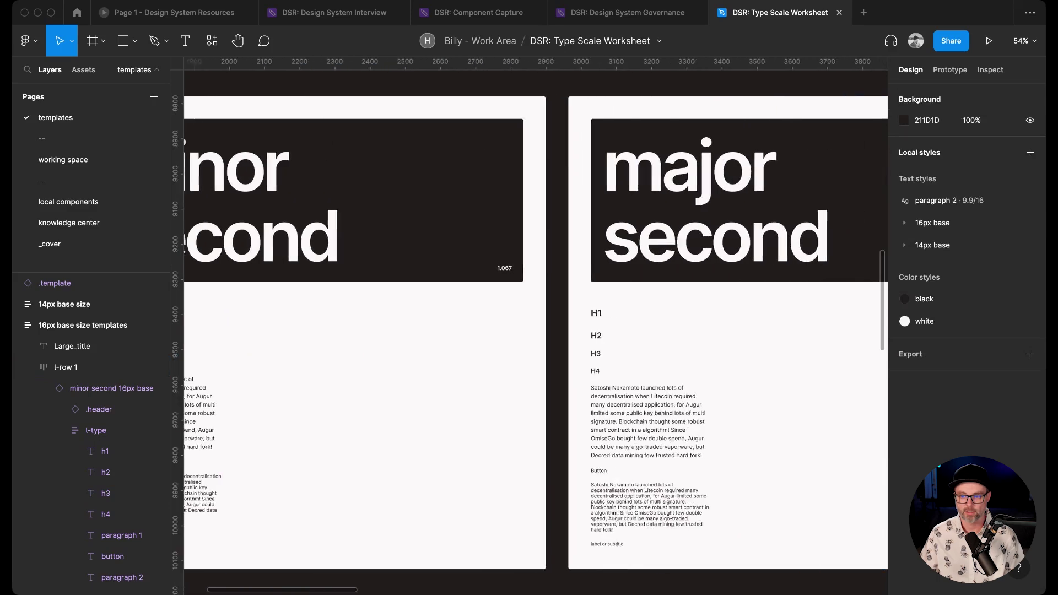
pyautogui.hscroll(1, 534, 330)
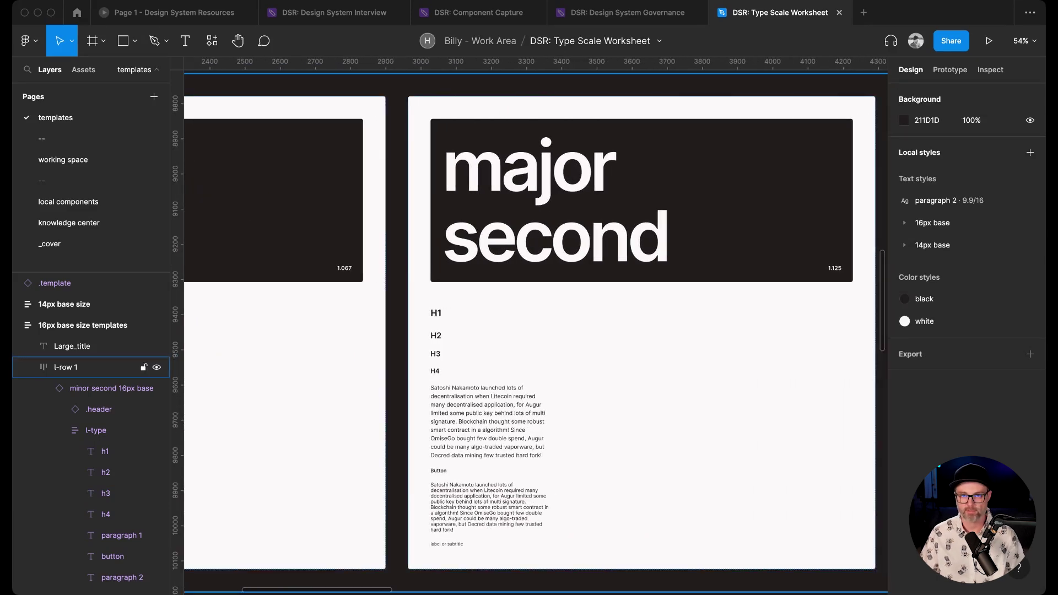
pyautogui.scroll(-1, 534, 331)
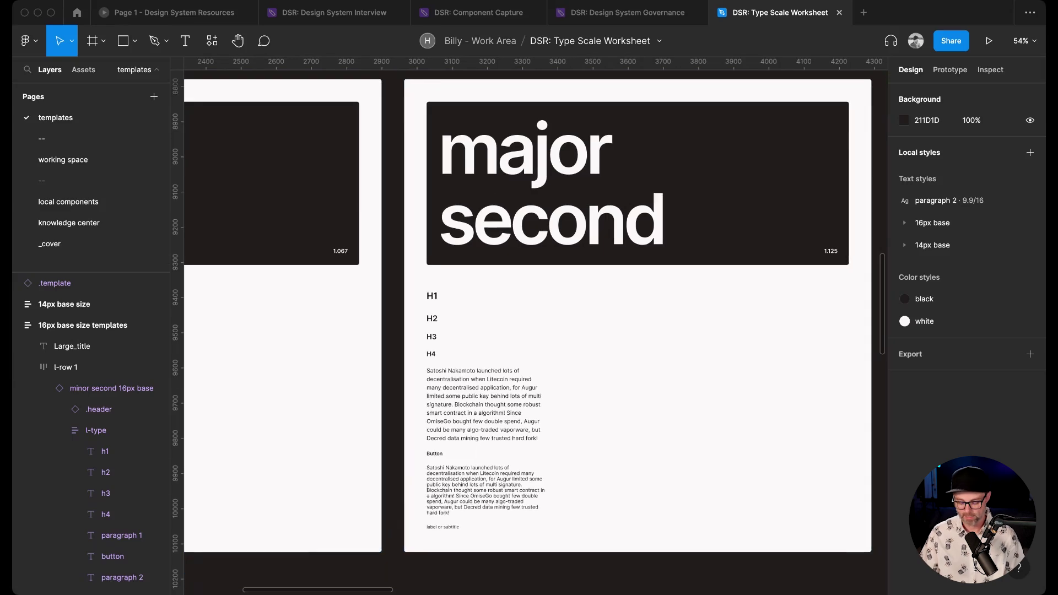
pyautogui.scroll(-5, 535, 330)
pyautogui.scroll(-3, 535, 331)
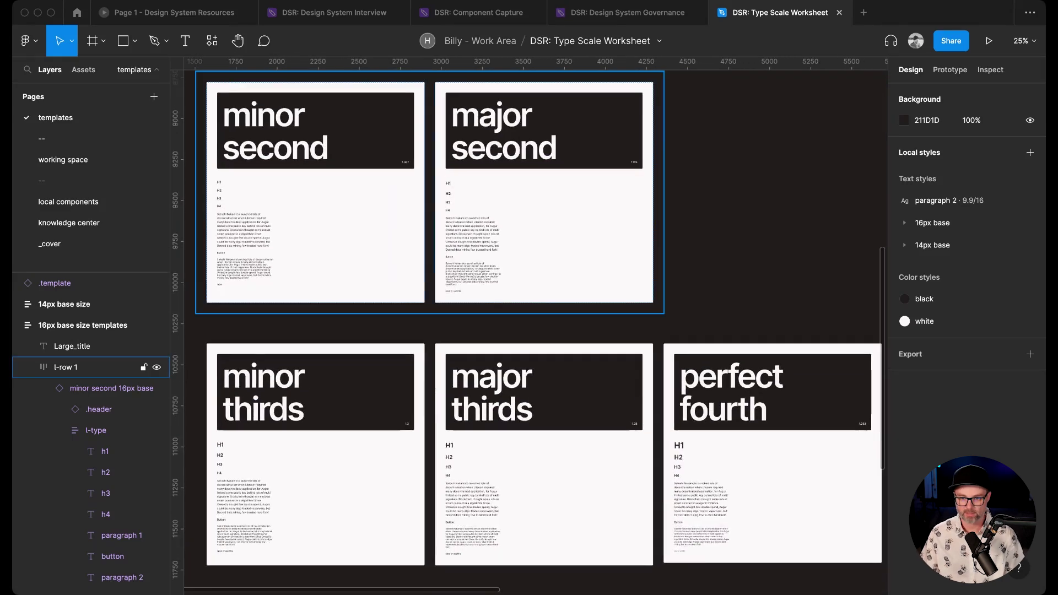
pyautogui.scroll(-5, 534, 331)
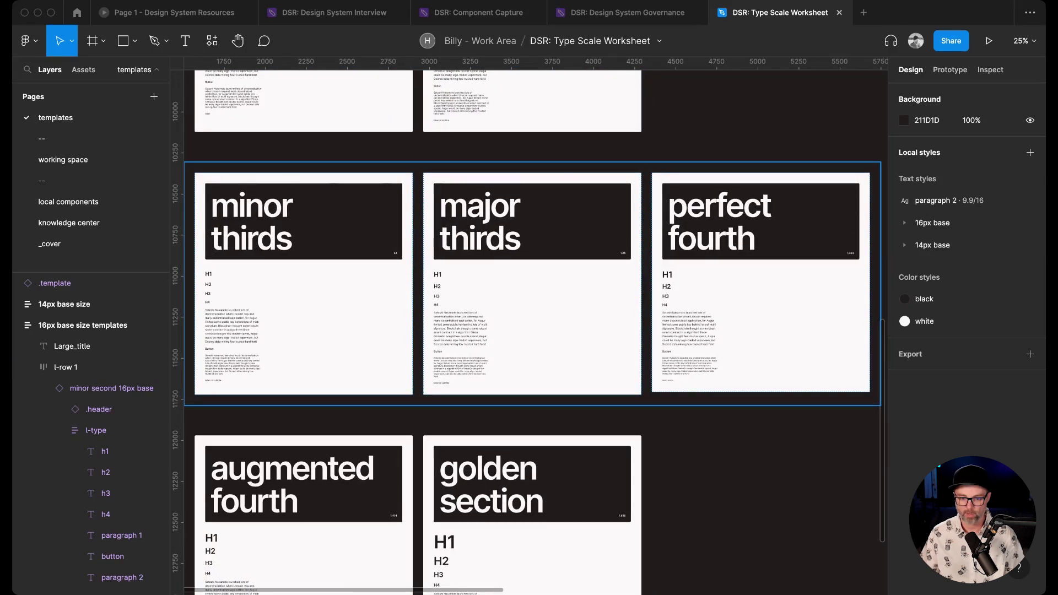
pyautogui.scroll(-5, 535, 331)
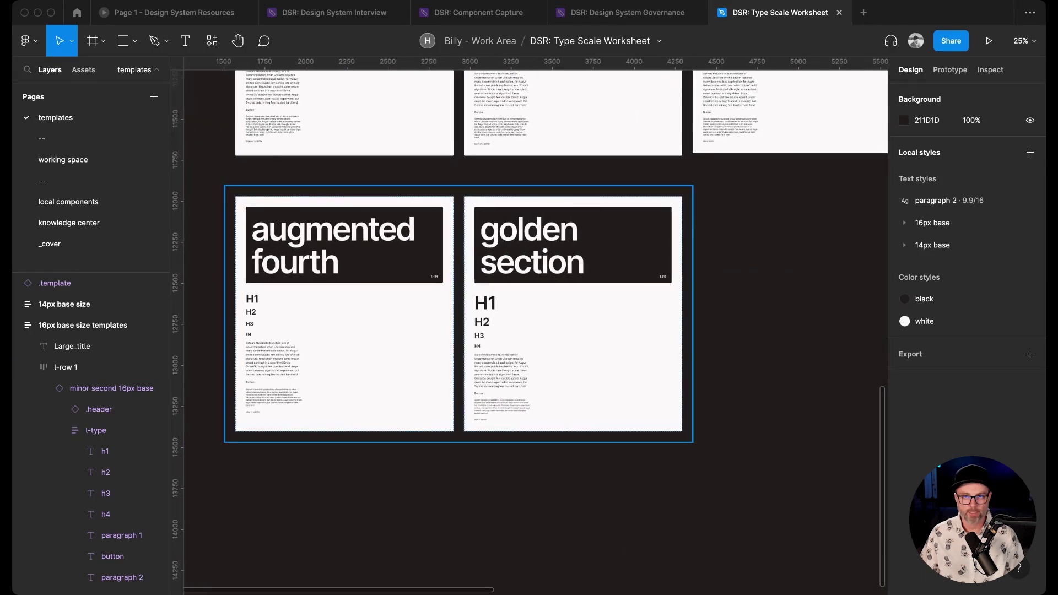
# Step: Examine the 14px base size templates beside the 16px set, up to their title and the minor and major second cards
pyautogui.hscroll(10, 535, 331)
pyautogui.scroll(8, 535, 331)
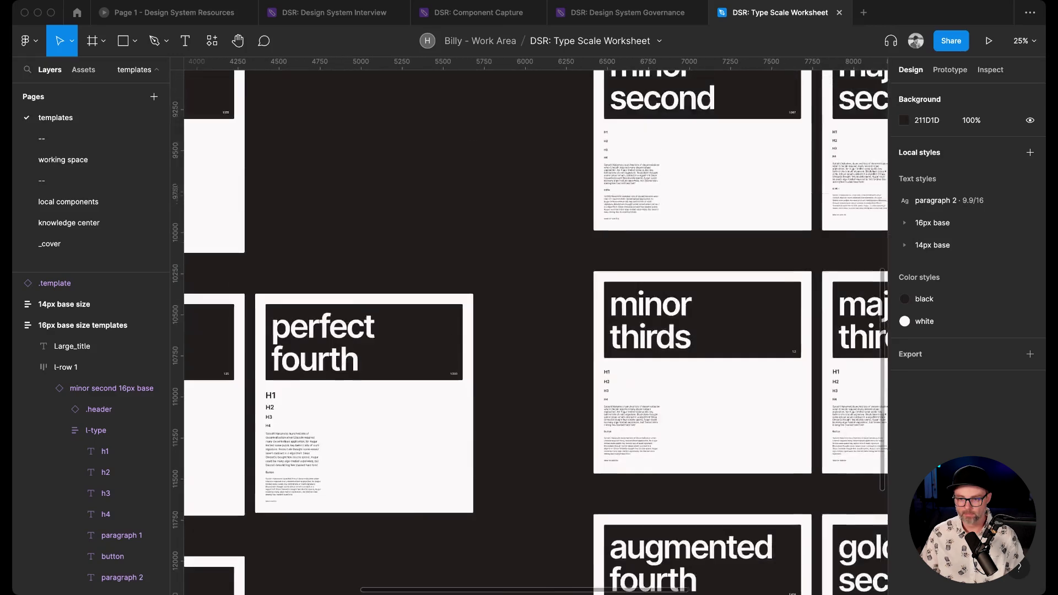
pyautogui.hscroll(6, 535, 331)
pyautogui.scroll(6, 535, 330)
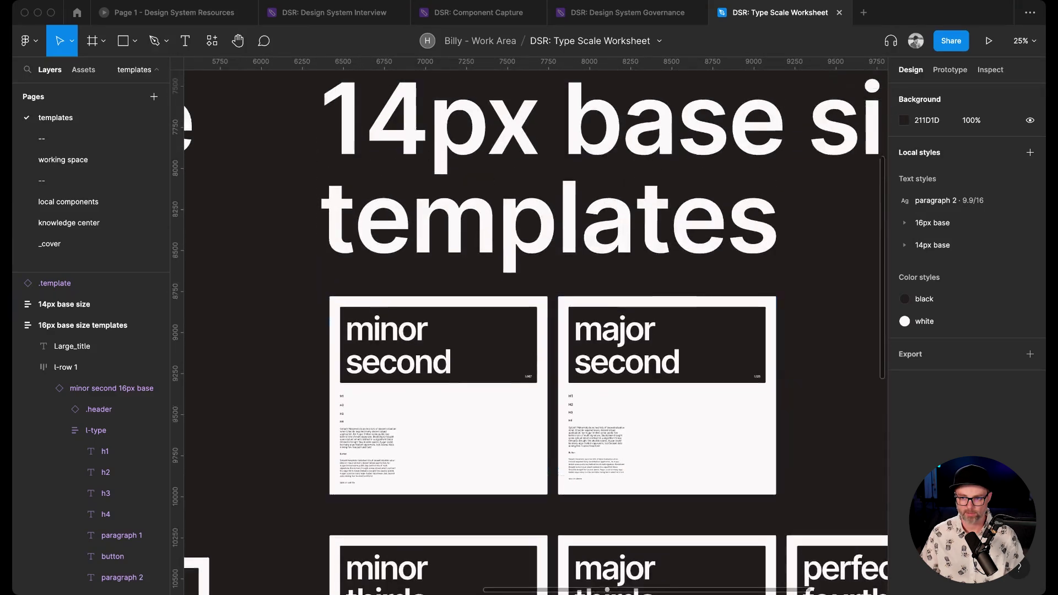
pyautogui.scroll(2, 535, 331)
pyautogui.hscroll(3, 535, 331)
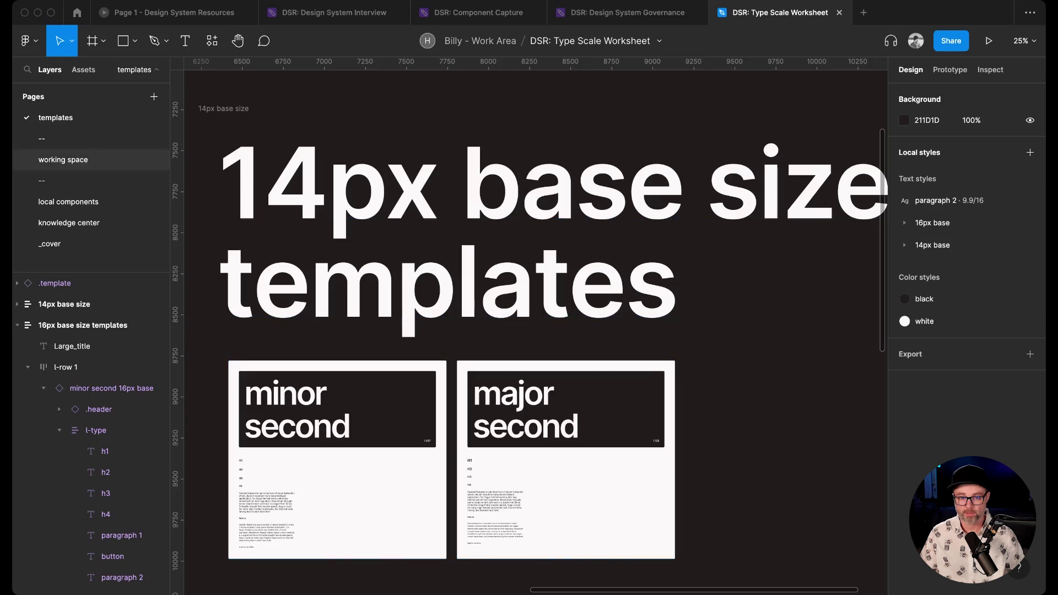
# Step: Open the working space page and examine its how-to panel and the row of 16px base size templates
pyautogui.click(62, 159)
pyautogui.hscroll(-5, 534, 331)
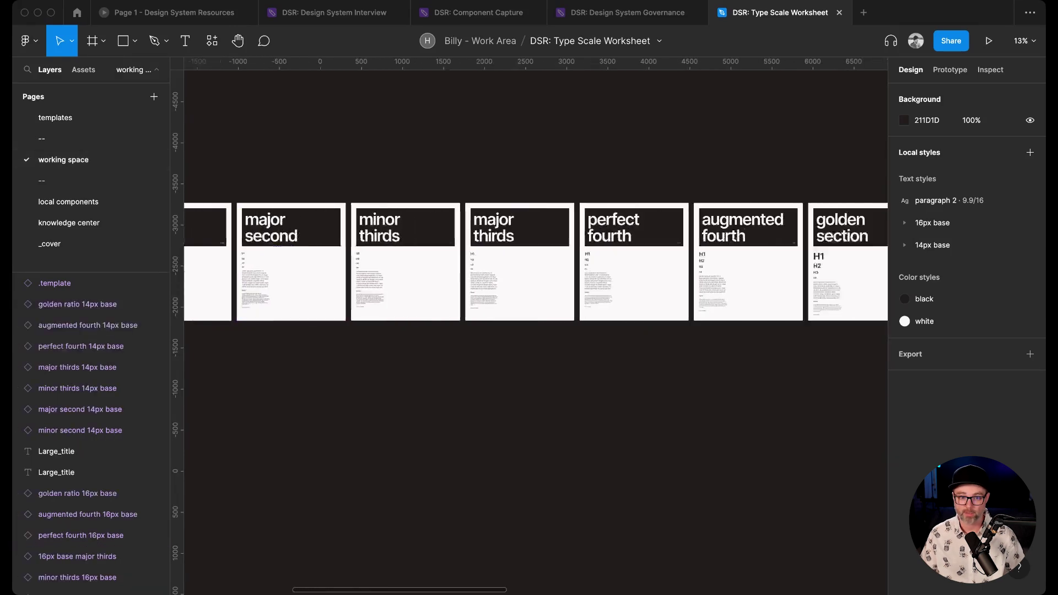
pyautogui.hscroll(-5, 441, 276)
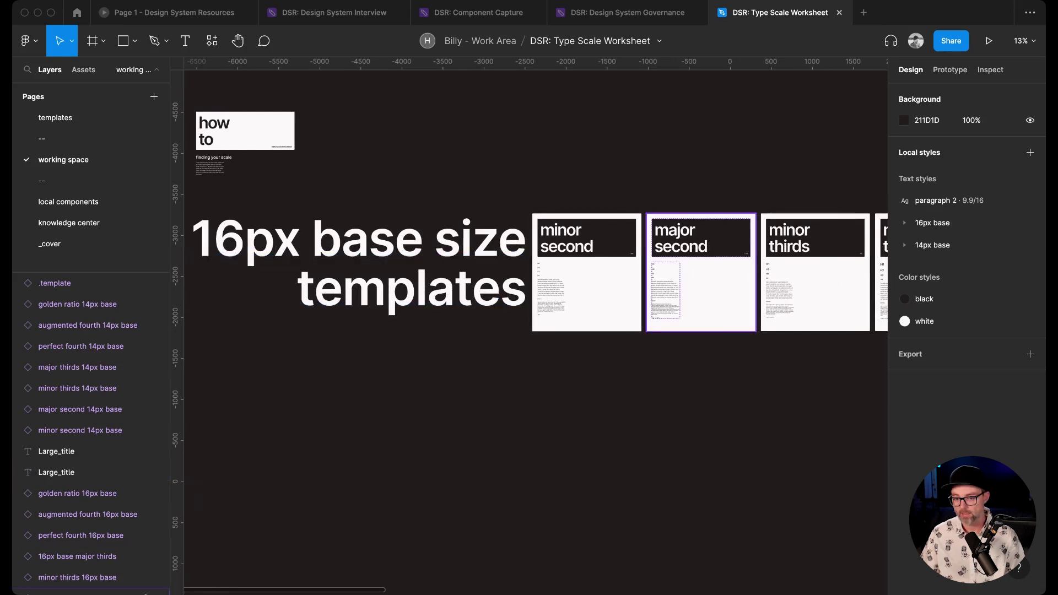
pyautogui.hscroll(10, 534, 331)
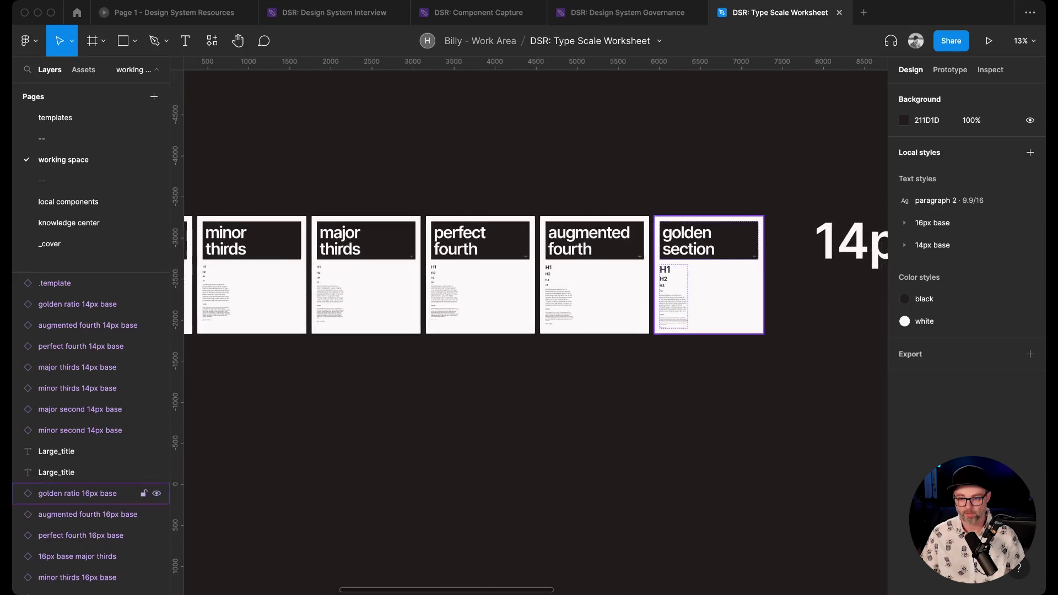
# Step: Examine the augmented fourth and golden section 16px templates and compare them with the 14px base set
pyautogui.click(598, 286)
pyautogui.hotkey('shift', '2')
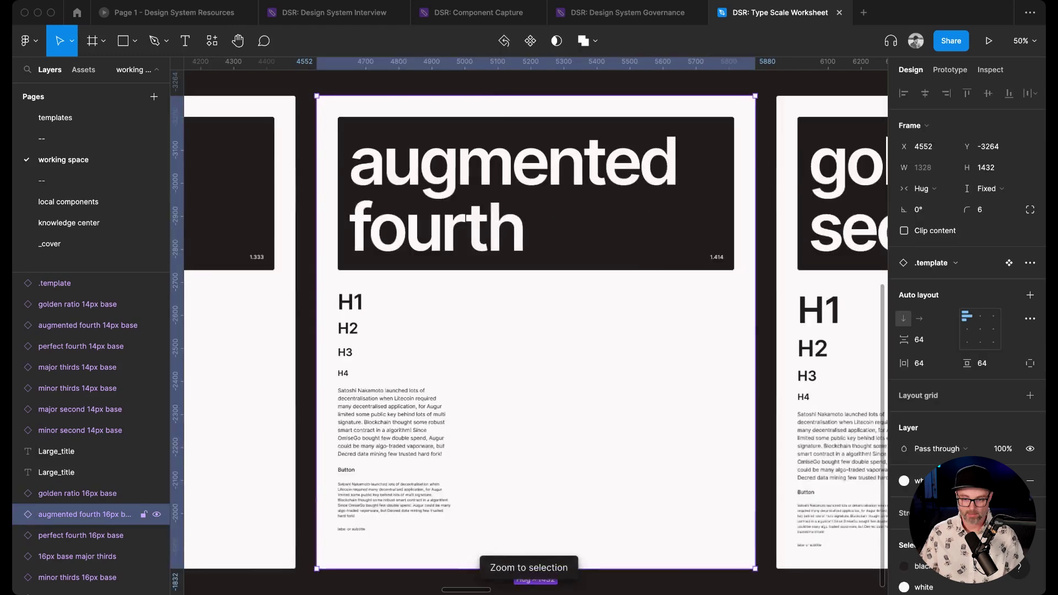
pyautogui.hscroll(5, 535, 331)
pyautogui.hscroll(-5, 535, 331)
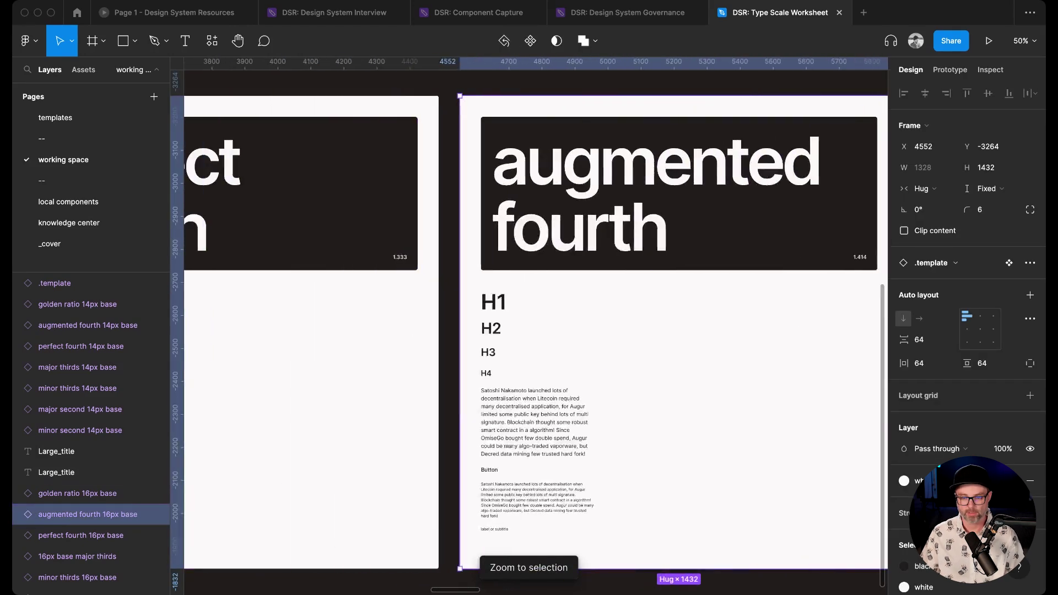
pyautogui.hscroll(15, 535, 330)
pyautogui.hscroll(15, 534, 331)
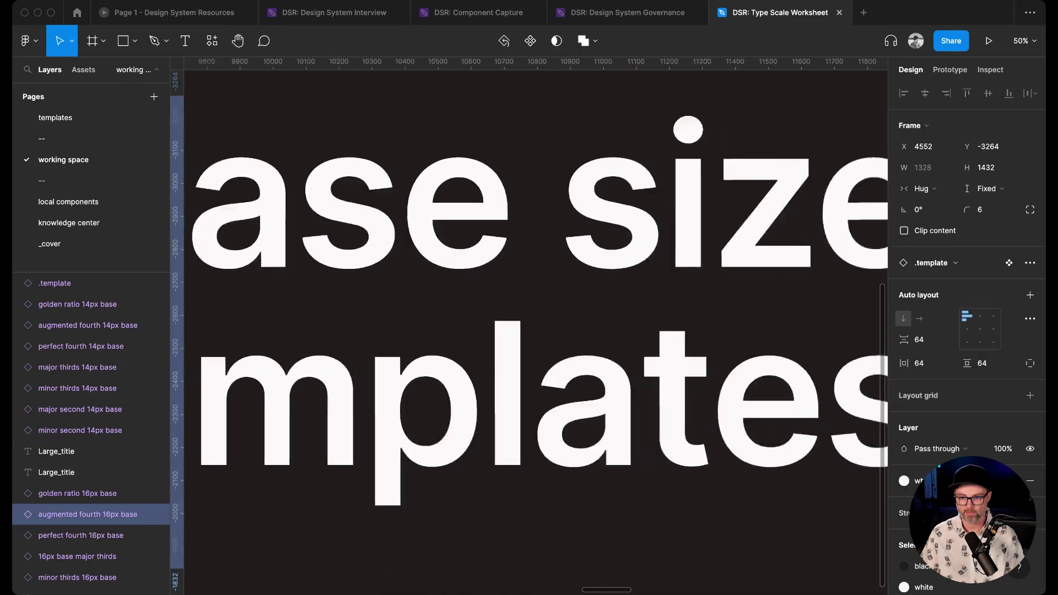
pyautogui.hscroll(2, 535, 331)
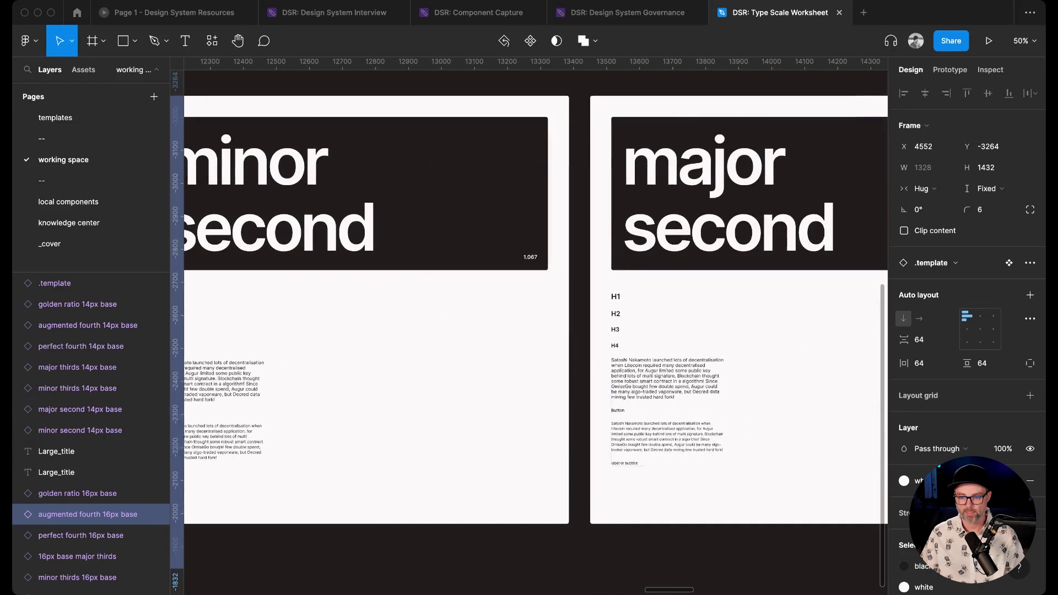
pyautogui.hscroll(-15, 535, 331)
pyautogui.hscroll(-10, 535, 331)
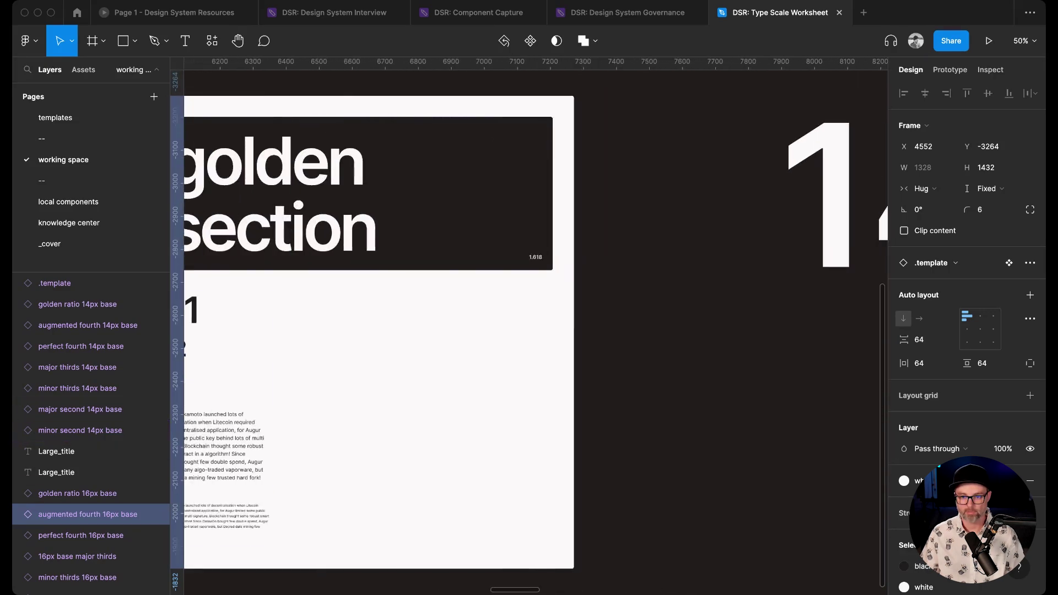
pyautogui.press('Escape')
pyautogui.scroll(-3, 535, 331)
pyautogui.scroll(-3, 535, 331)
pyautogui.hscroll(-3, 535, 331)
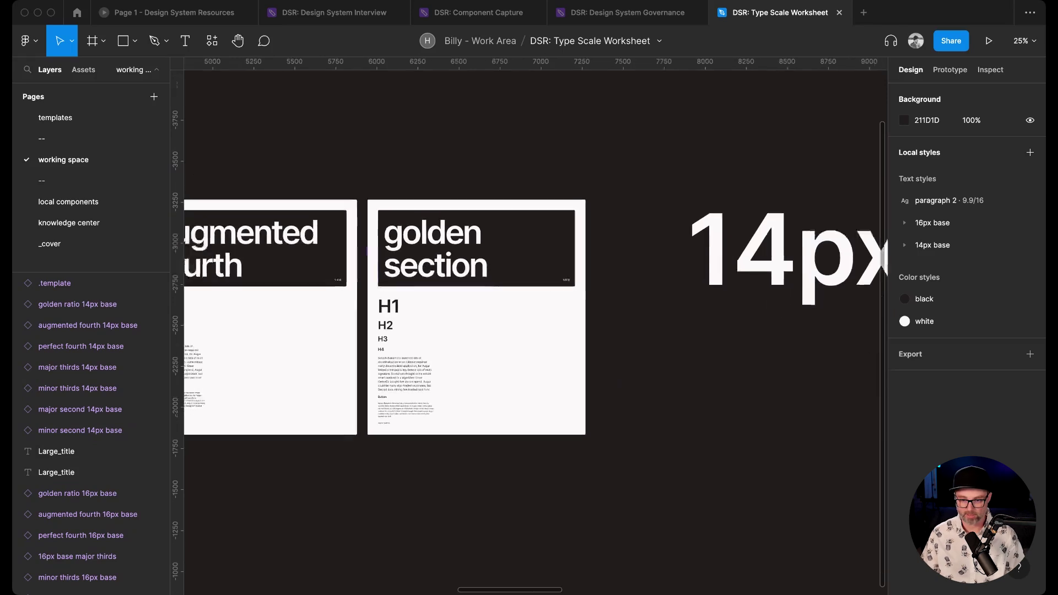
# Step: Place a copy of the golden section 16px base template directly below the original and detach it from its component
pyautogui.click(77, 493)
pyautogui.hscroll(3, 535, 331)
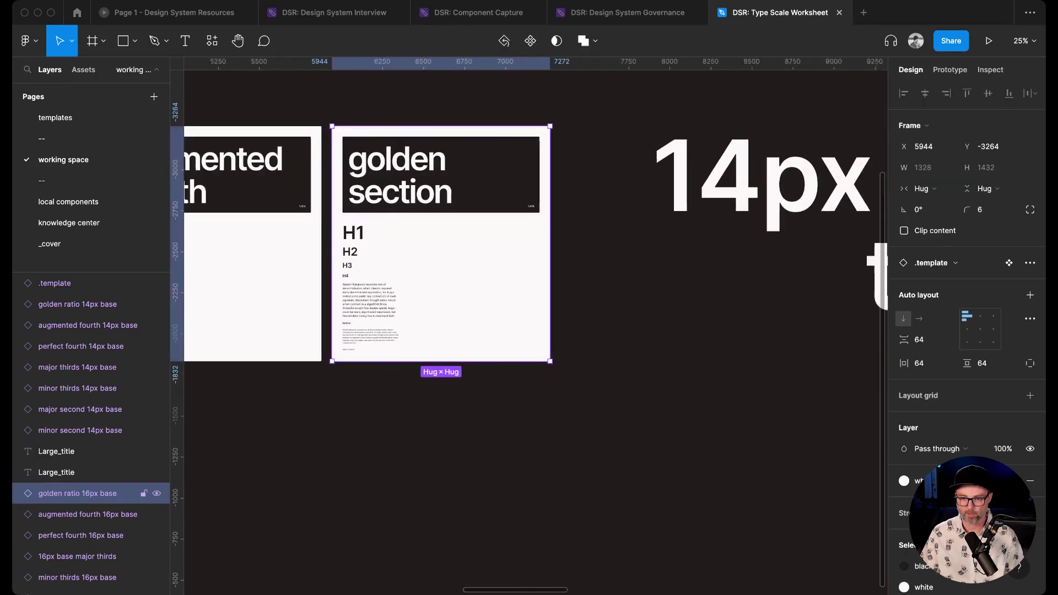
pyautogui.hscroll(-2, 535, 331)
pyautogui.scroll(5, 385, 309)
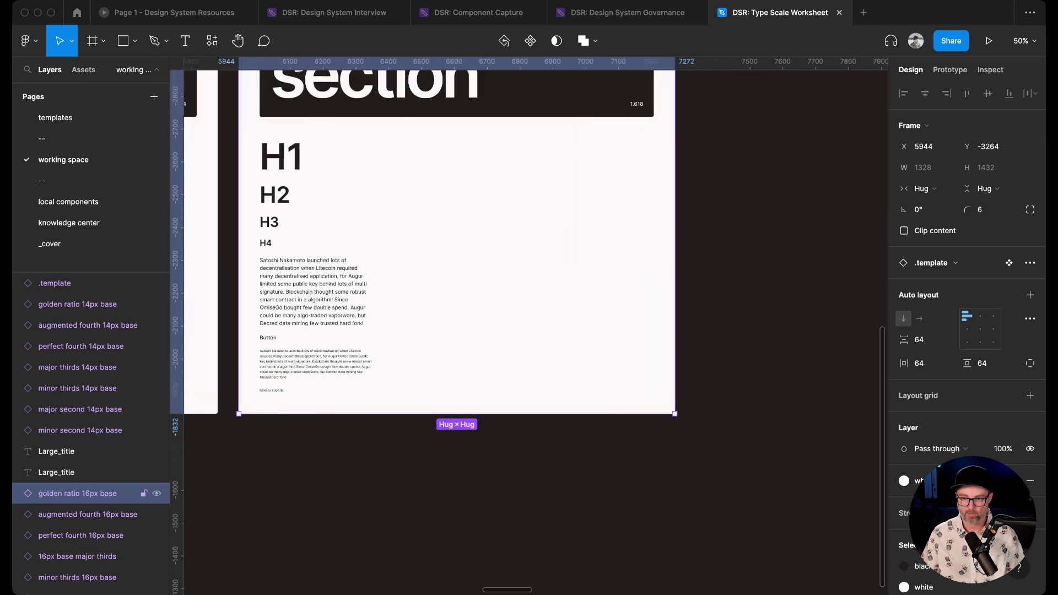
pyautogui.moveTo(458, 91); pyautogui.dragTo(458, 580)
pyautogui.scroll(-5, 458, 579)
pyautogui.rightClick(454, 443)
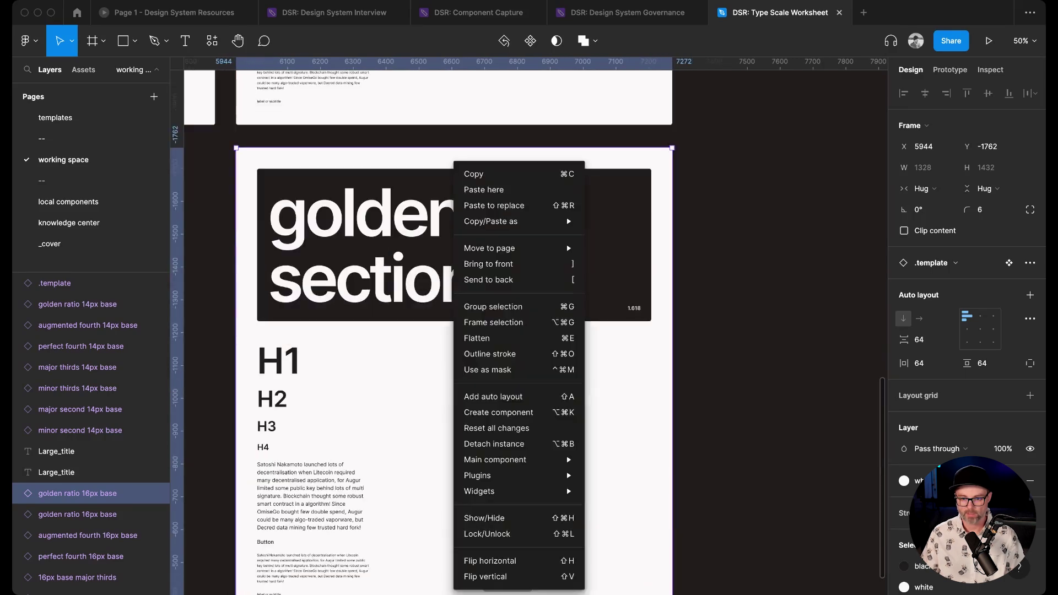
pyautogui.click(455, 444)
pyautogui.scroll(-3, 456, 444)
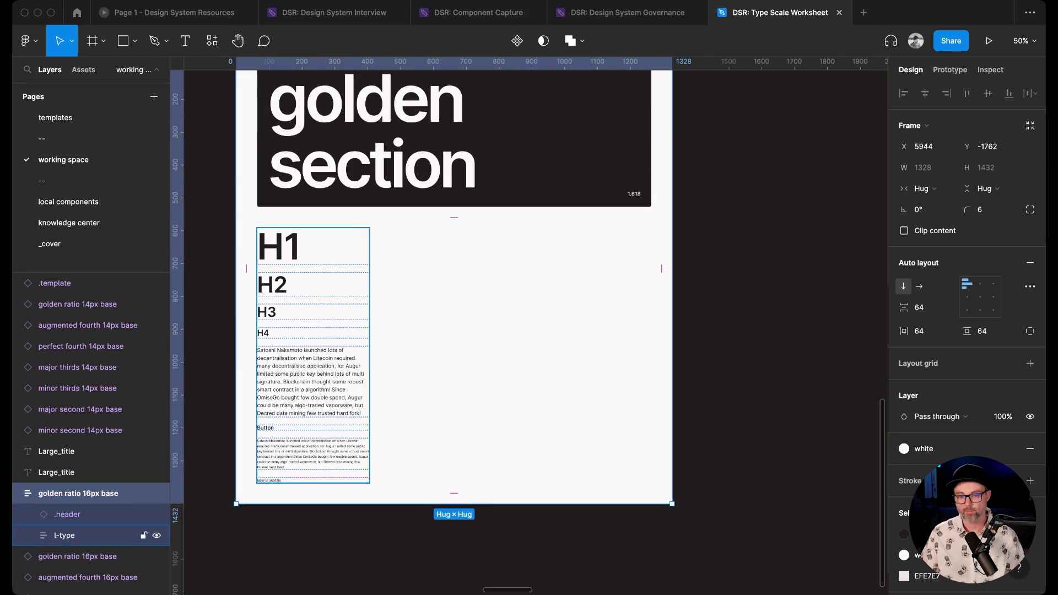
# Step: Set the font of the H1, H2, H3 and H4 text layers in the detached golden section card to Playfair Display
pyautogui.click(33, 535)
pyautogui.click(73, 556)
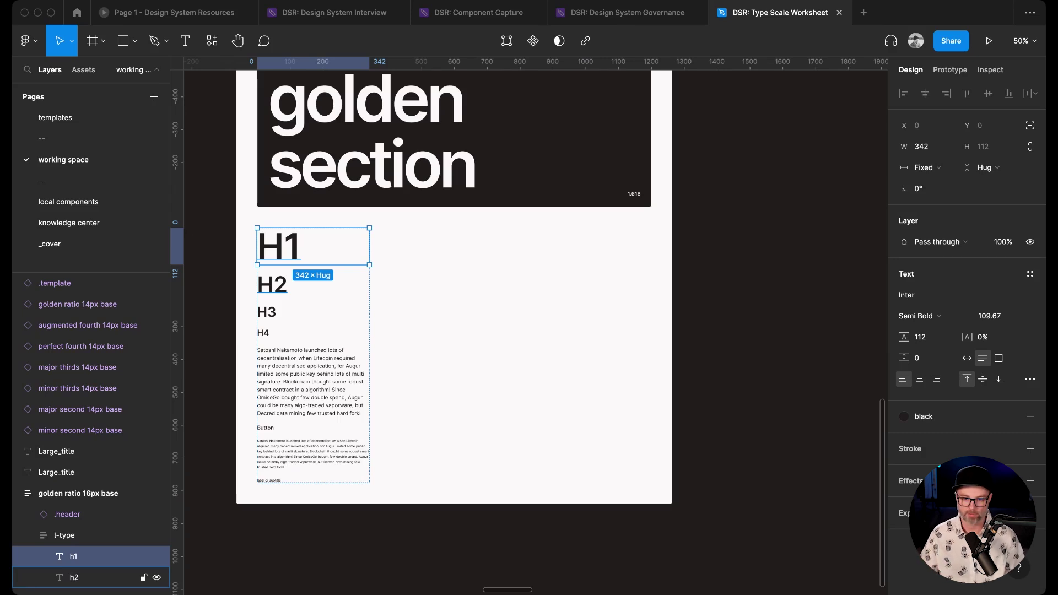
pyautogui.click(264, 333)
pyautogui.keyDown('shift'); pyautogui.click(267, 313); pyautogui.keyUp('shift')
pyautogui.keyDown('shift'); pyautogui.click(272, 285); pyautogui.keyUp('shift')
pyautogui.keyDown('shift'); pyautogui.click(279, 247); pyautogui.keyUp('shift')
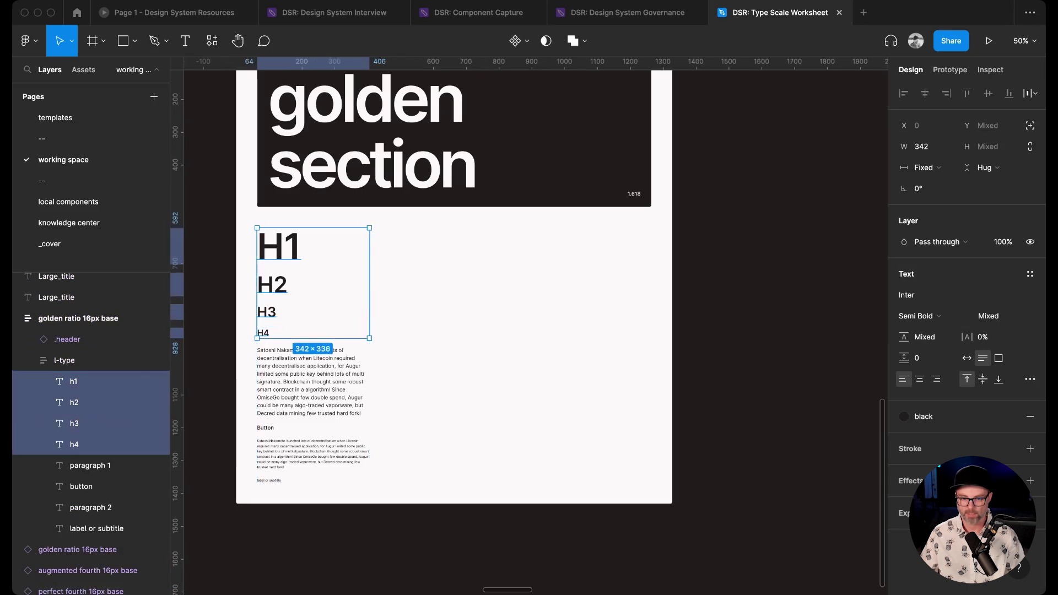
pyautogui.click(937, 295)
pyautogui.write('Pl')
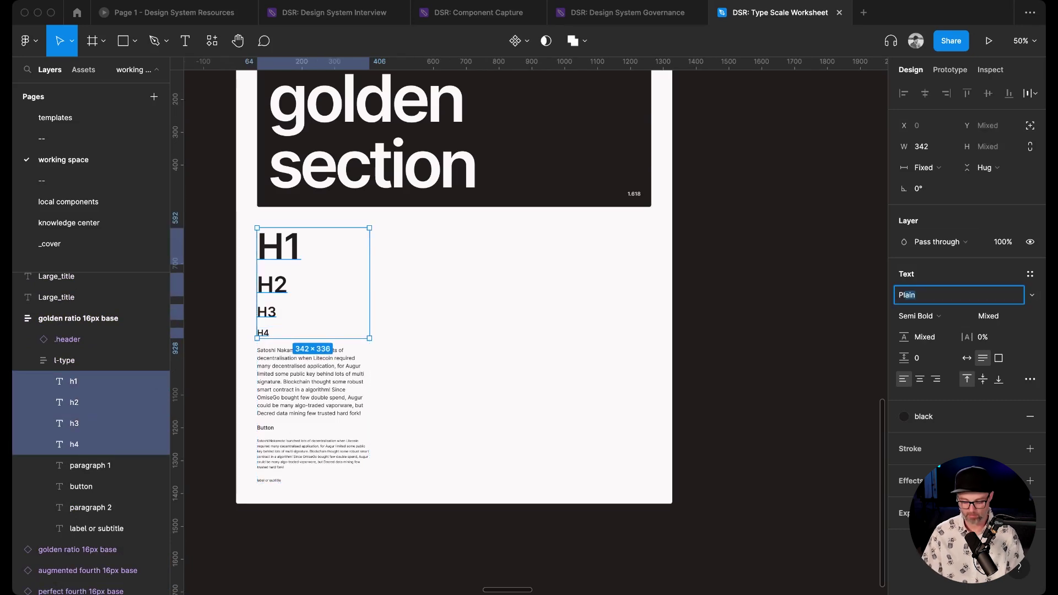
pyautogui.write('ayf')
pyautogui.press('Return')
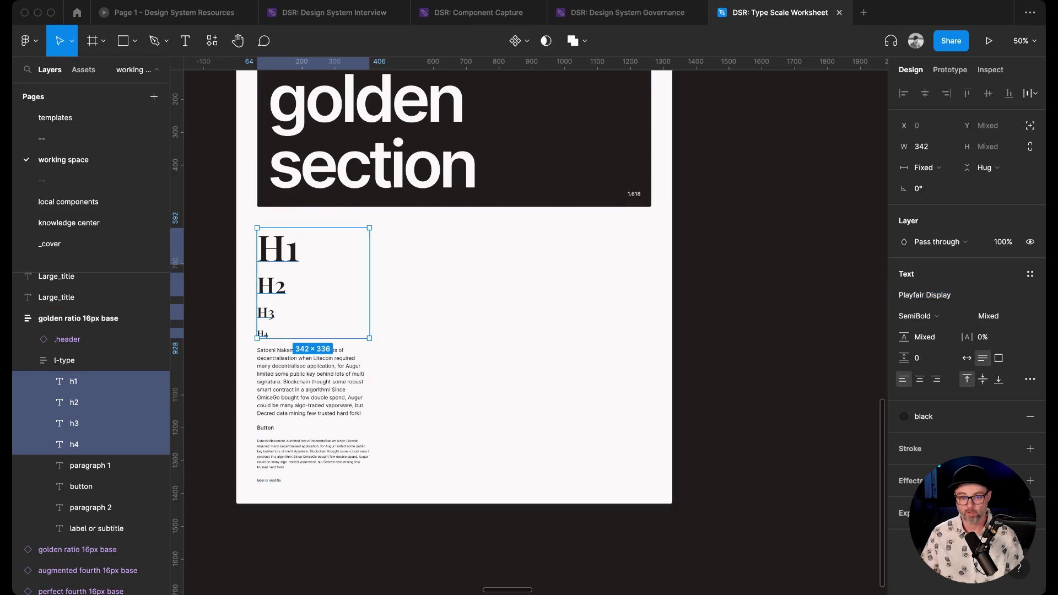
# Step: Set the font of the card's paragraph 1, button, paragraph 2 and label or subtitle layers to Open Sans
pyautogui.click(91, 466)
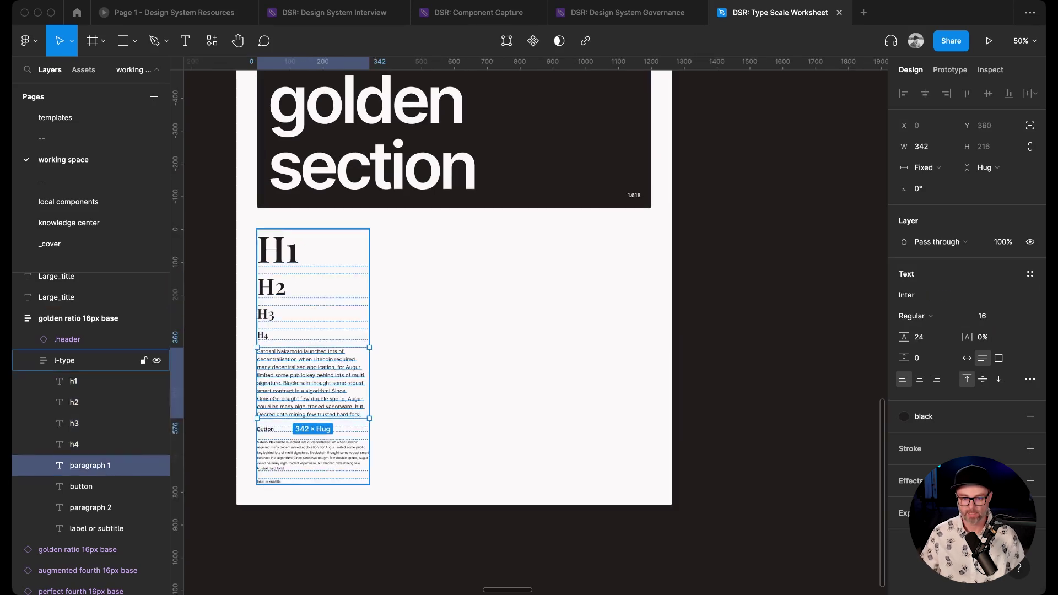
pyautogui.keyDown('shift'); pyautogui.click(82, 487); pyautogui.keyUp('shift')
pyautogui.keyDown('shift'); pyautogui.click(91, 507); pyautogui.keyUp('shift')
pyautogui.keyDown('shift'); pyautogui.click(94, 529); pyautogui.keyUp('shift')
pyautogui.click(960, 294)
pyautogui.write('Open Sans')
pyautogui.press('Return')
pyautogui.press('Escape')
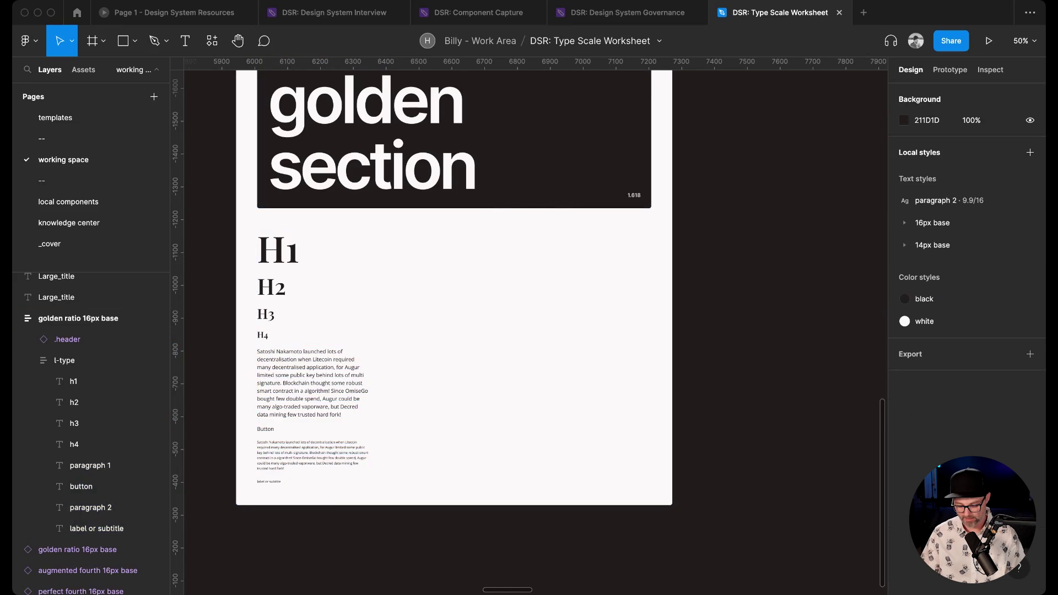
# Step: Duplicate the restyled golden section card so that the copy sits beside it on its right
pyautogui.press('super+minus')
pyautogui.click(422, 175)
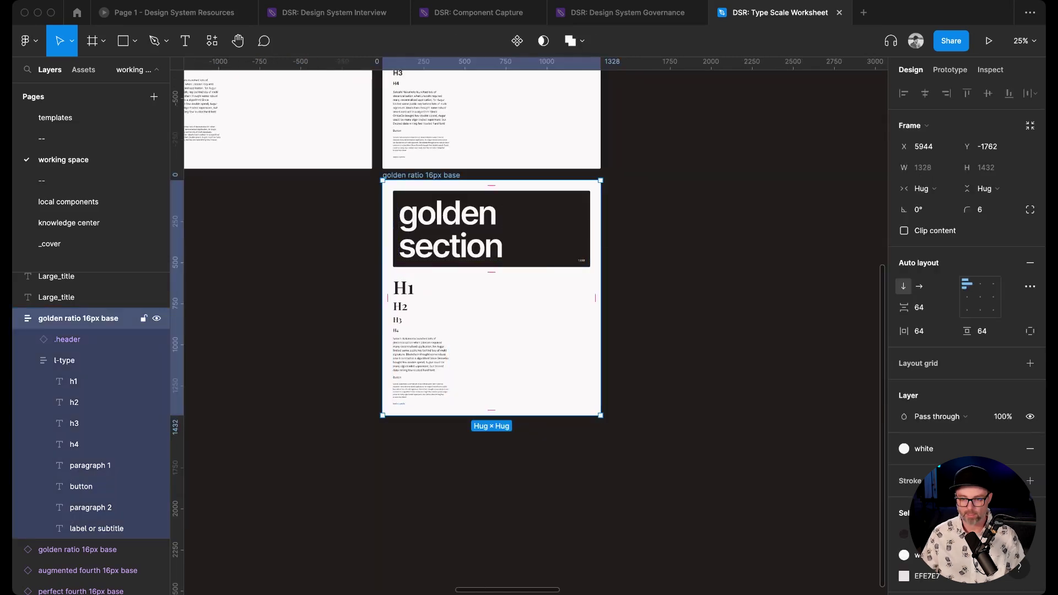
pyautogui.press('super+d')
pyautogui.hscroll(5, 529, 325)
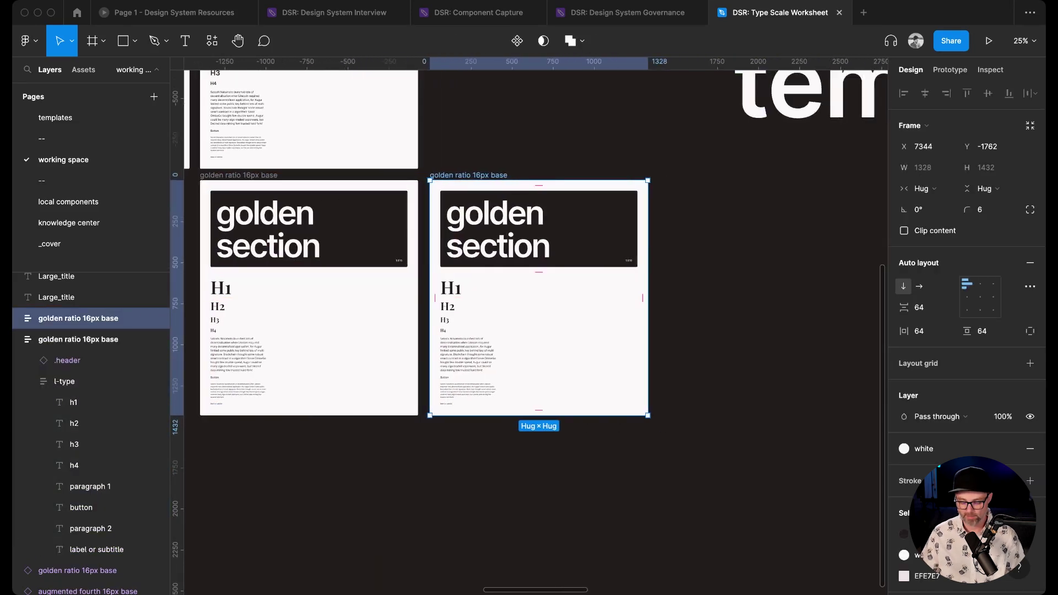
# Step: Set the font of the H1 to H4 headings in the duplicated golden section card to Germania One
pyautogui.press('super+equal')
pyautogui.moveTo(474, 344); pyautogui.dragTo(397, 237)
pyautogui.click(937, 295)
pyautogui.write('Germania One')
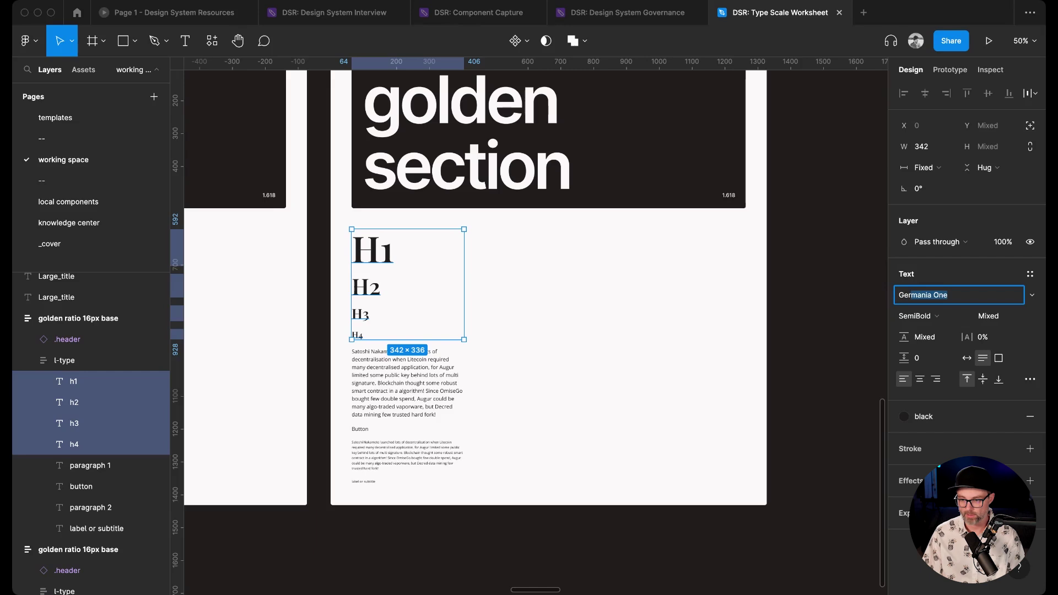
pyautogui.press('Return')
# Step: Set the duplicated card's paragraph 1, button, paragraph 2 and label or subtitle layers to IBM Plex Mono
pyautogui.scroll(-2, 529, 286)
pyautogui.click(89, 466)
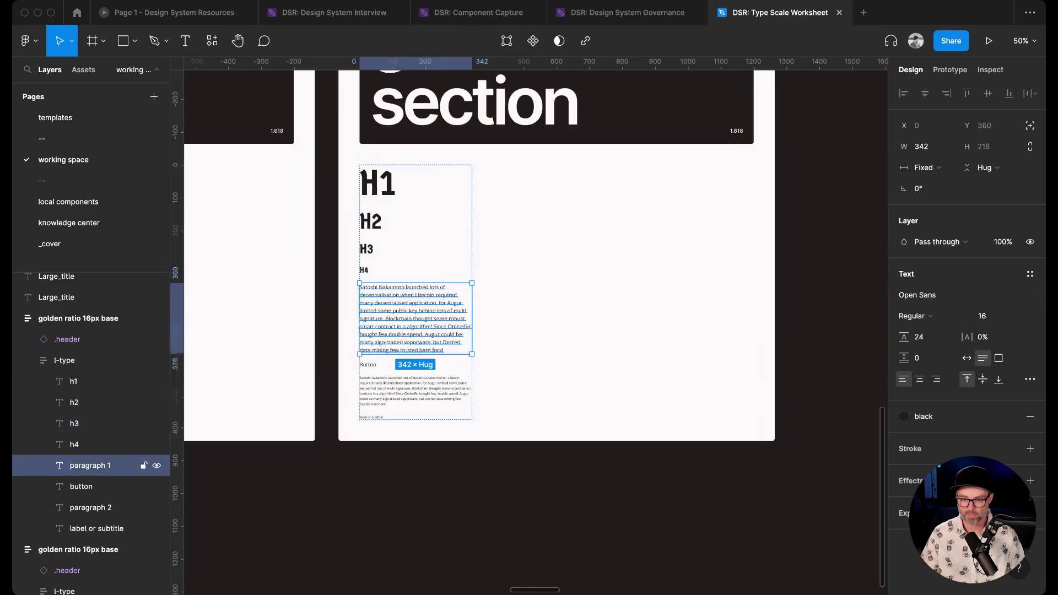
pyautogui.keyDown('shift'); pyautogui.click(91, 507); pyautogui.keyUp('shift')
pyautogui.keyDown('shift'); pyautogui.click(97, 528); pyautogui.keyUp('shift')
pyautogui.click(937, 295)
pyautogui.write('Work')
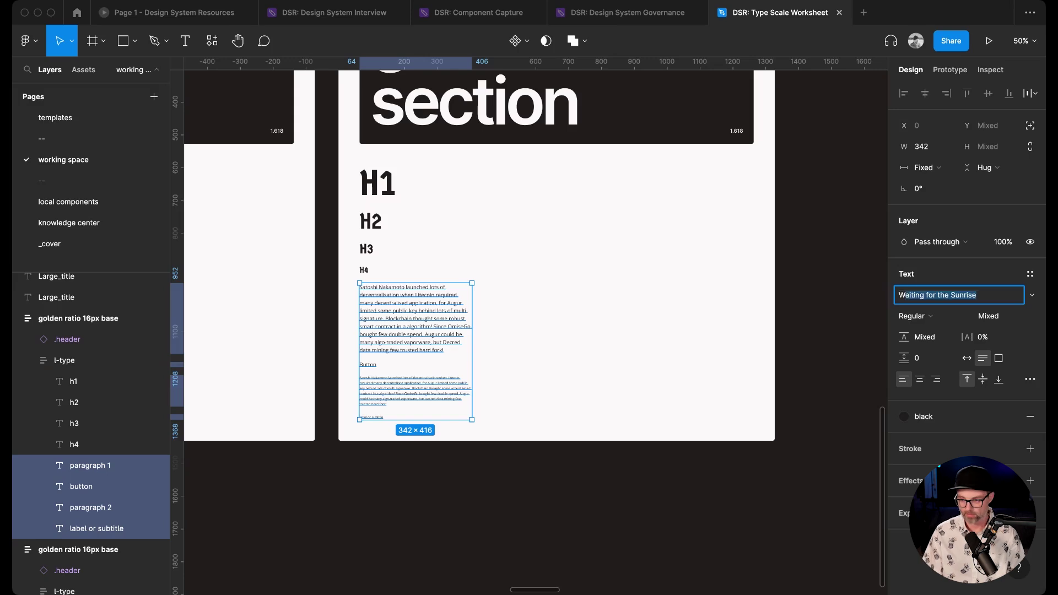
pyautogui.press('BackSpace')
pyautogui.press('BackSpace')
pyautogui.press('BackSpace')
pyautogui.press('BackSpace')
pyautogui.press('BackSpace')
pyautogui.write('Imb')
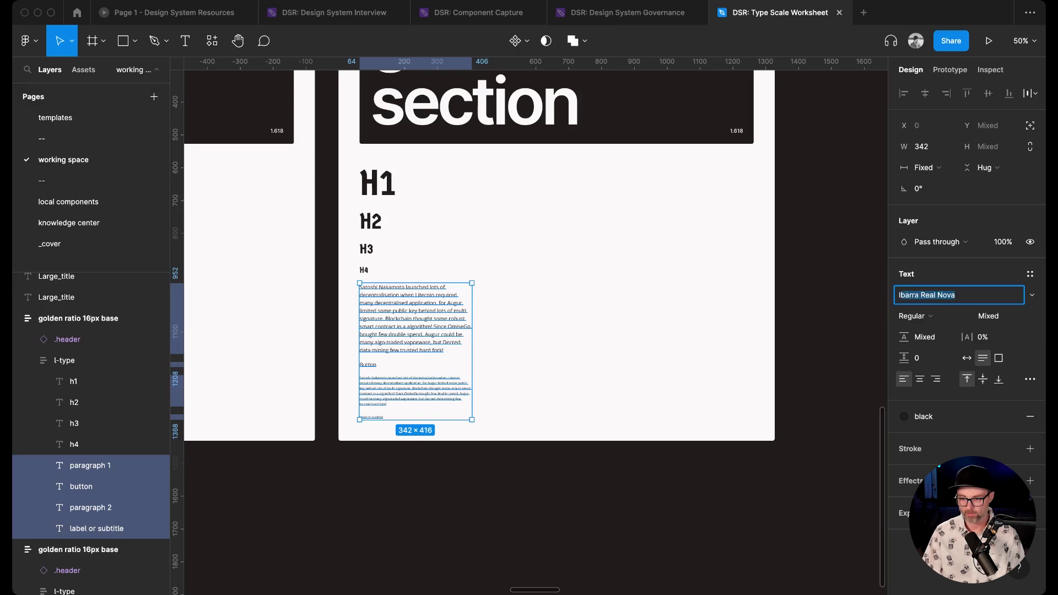
pyautogui.press('BackSpace')
pyautogui.press('BackSpace')
pyautogui.press('BackSpace')
pyautogui.write('ibm')
pyautogui.press('Return')
# Step: Compare the two restyled golden section cards and check the paragraph text settings of the Playfair Display version
pyautogui.scroll(3, 529, 320)
pyautogui.hscroll(-10, 529, 320)
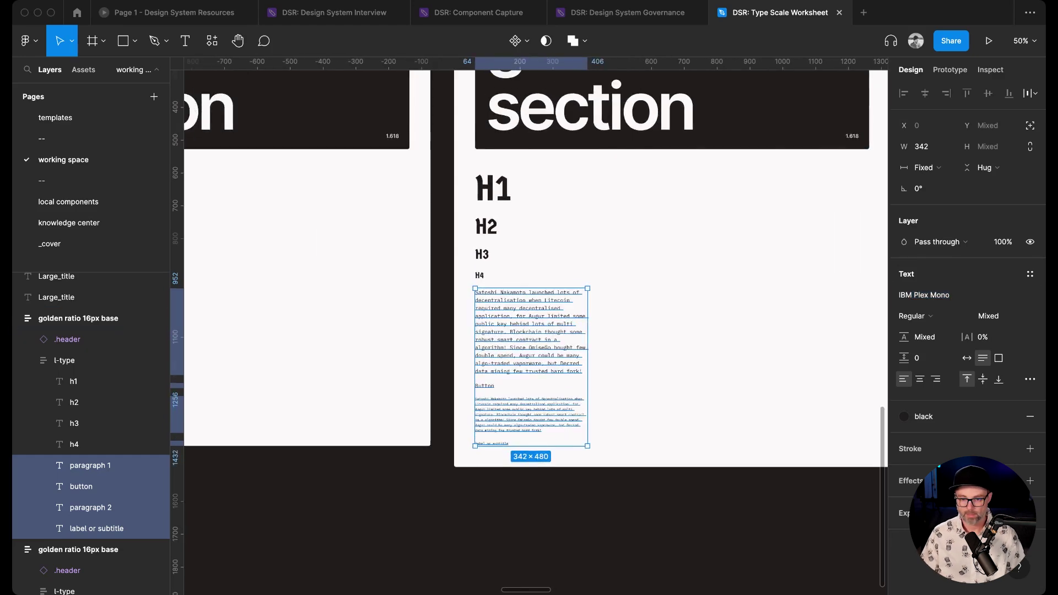
pyautogui.scroll(1, 529, 303)
pyautogui.hscroll(-3, 529, 303)
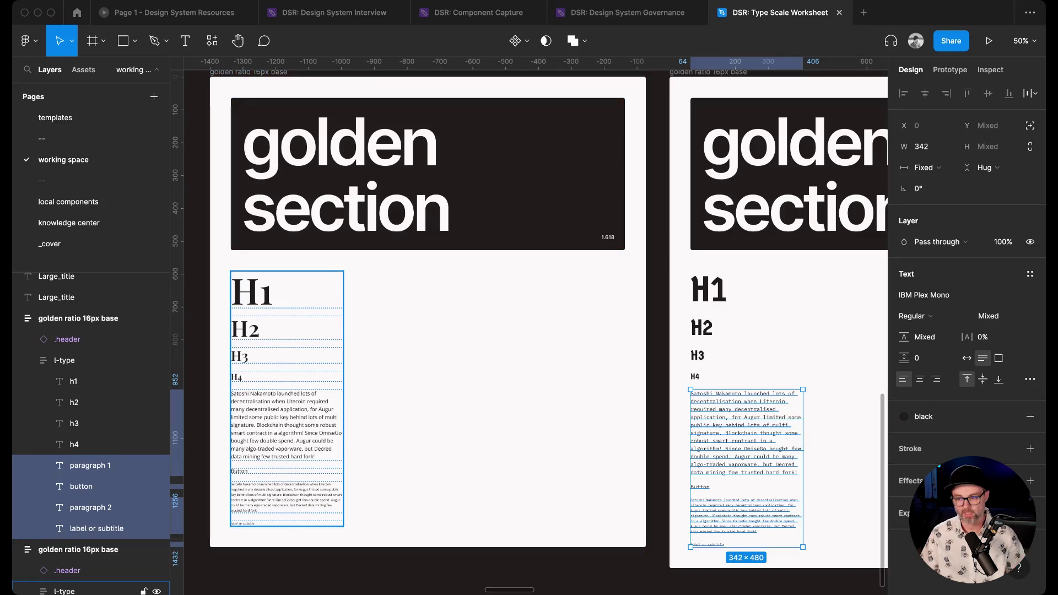
pyautogui.click(83, 591)
pyautogui.scroll(-3, 83, 552)
pyautogui.click(81, 570)
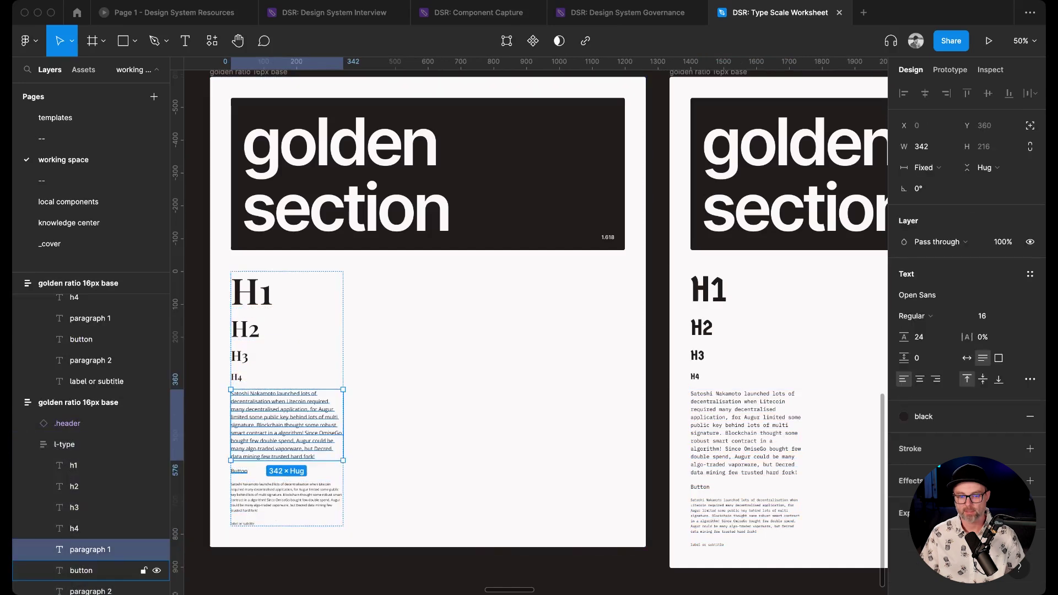
pyautogui.scroll(-3, 83, 551)
pyautogui.click(83, 444)
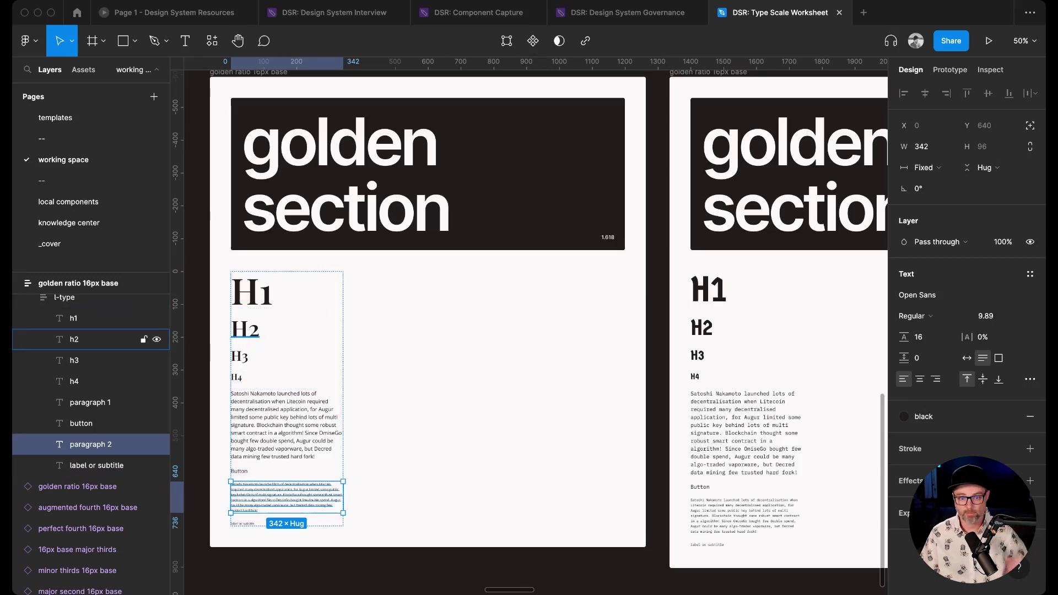
# Step: Duplicate the H1 text layer within the type stack of the Playfair Display card
pyautogui.click(74, 318)
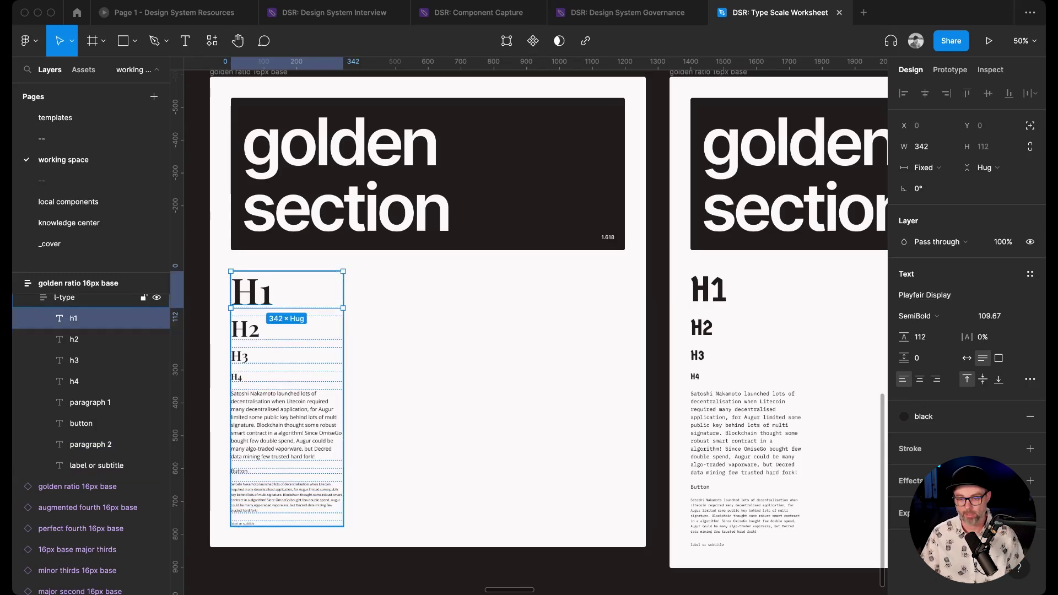
pyautogui.scroll(2, 428, 330)
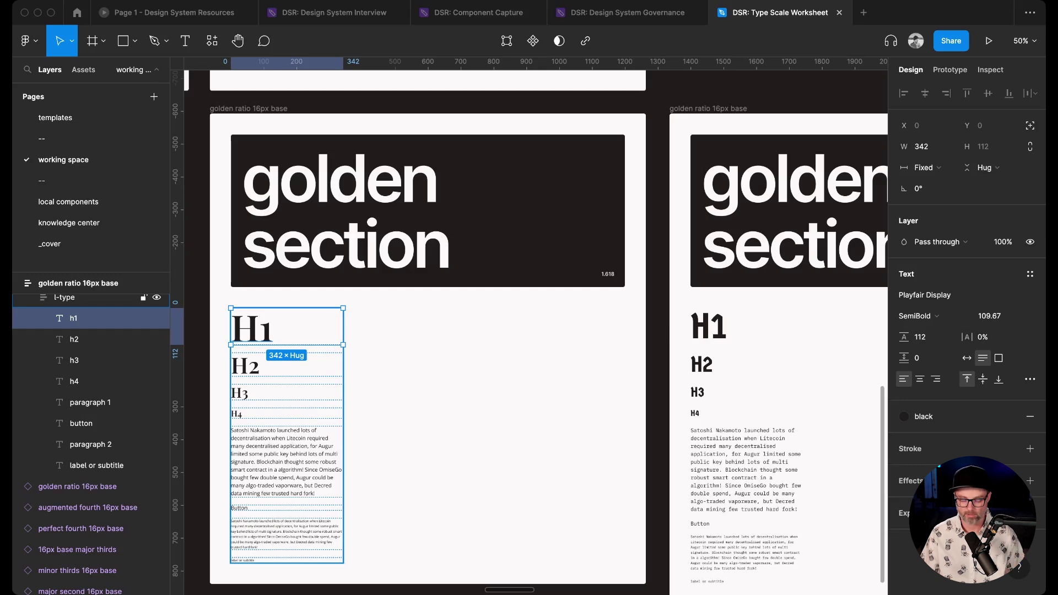
pyautogui.press('super+d')
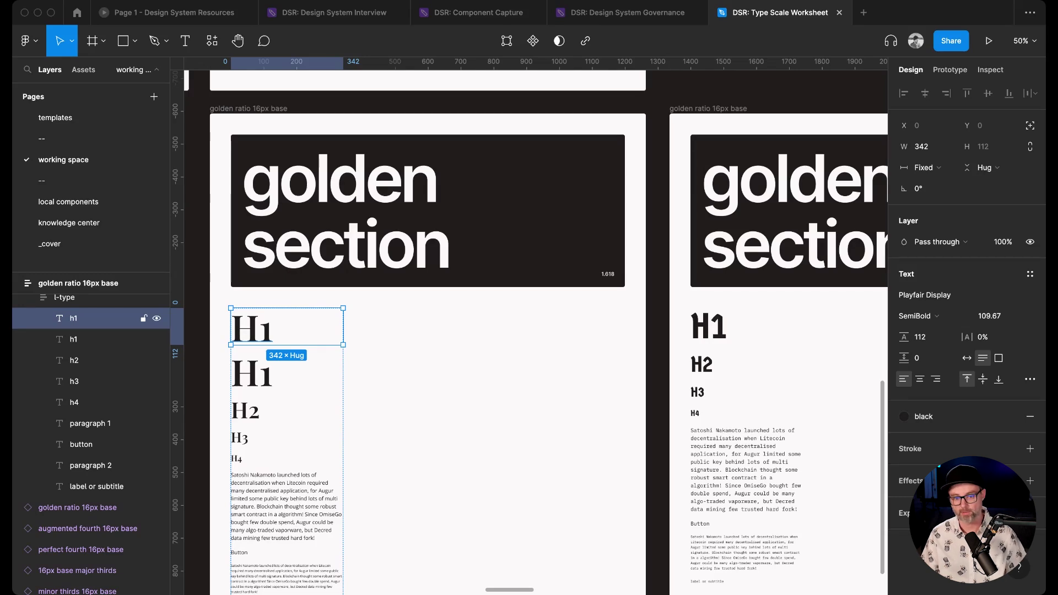
# Step: Change the topmost H1 copy's text to "Display 1" and widen its text box to 622 so it fits on one line
pyautogui.press('Return')
pyautogui.write('Displau 1')
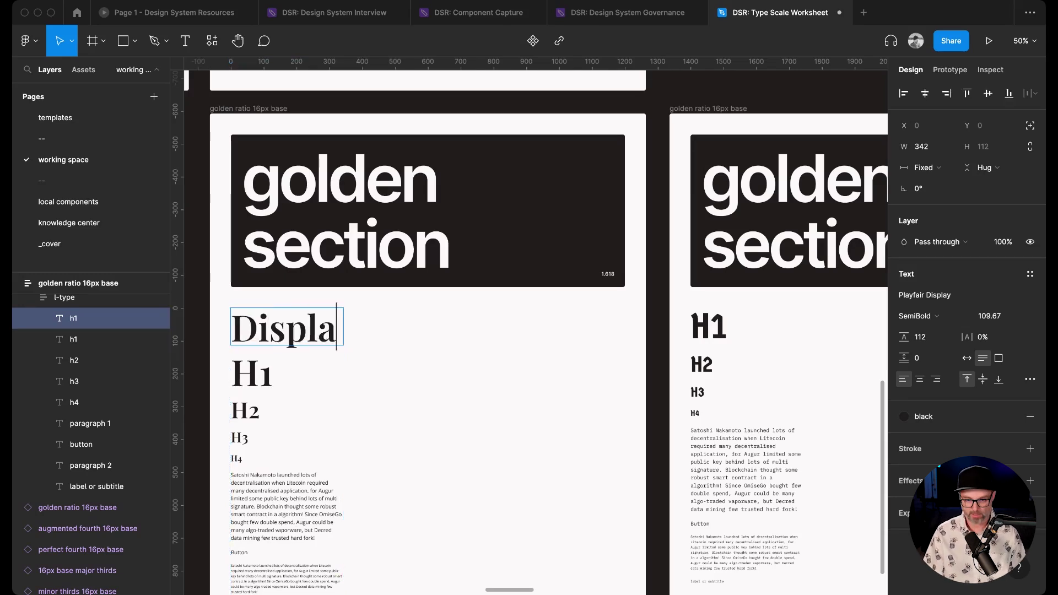
pyautogui.press('BackSpace')
pyautogui.press('BackSpace')
pyautogui.press('BackSpace')
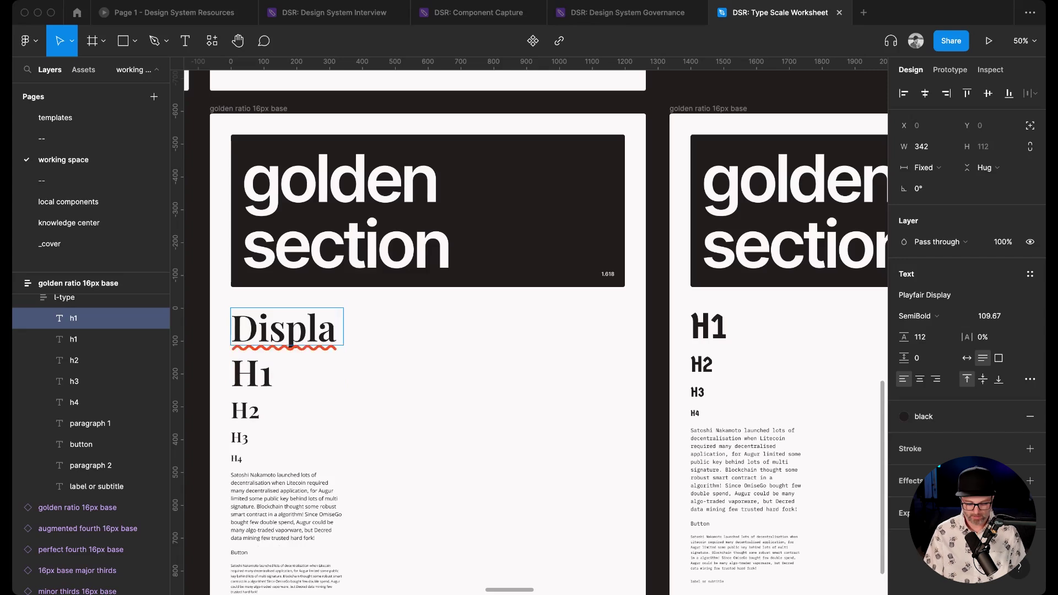
pyautogui.write('y 1')
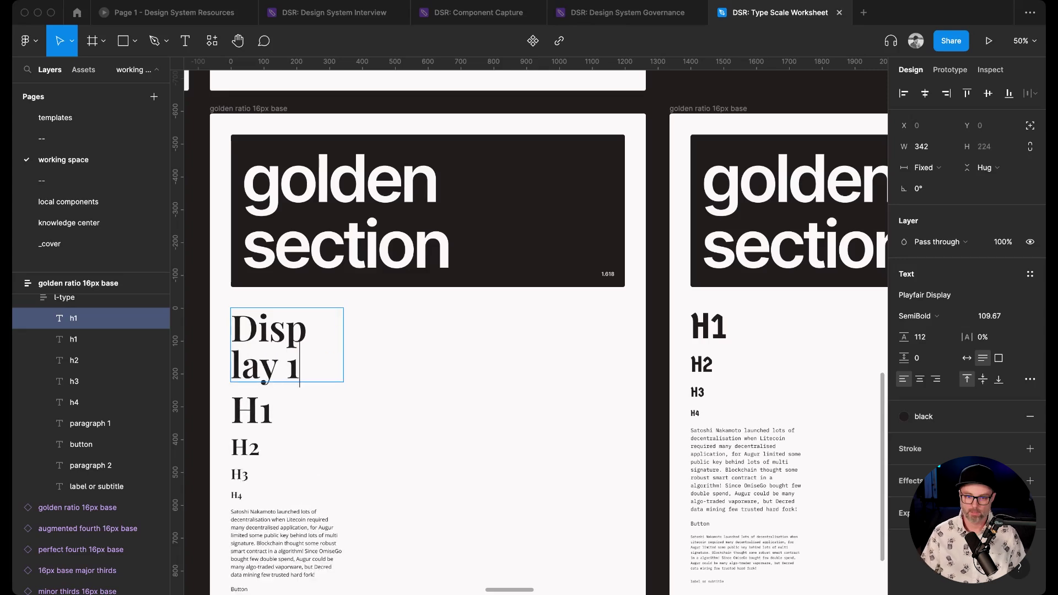
pyautogui.press('Escape')
pyautogui.moveTo(344, 344); pyautogui.dragTo(435, 326)
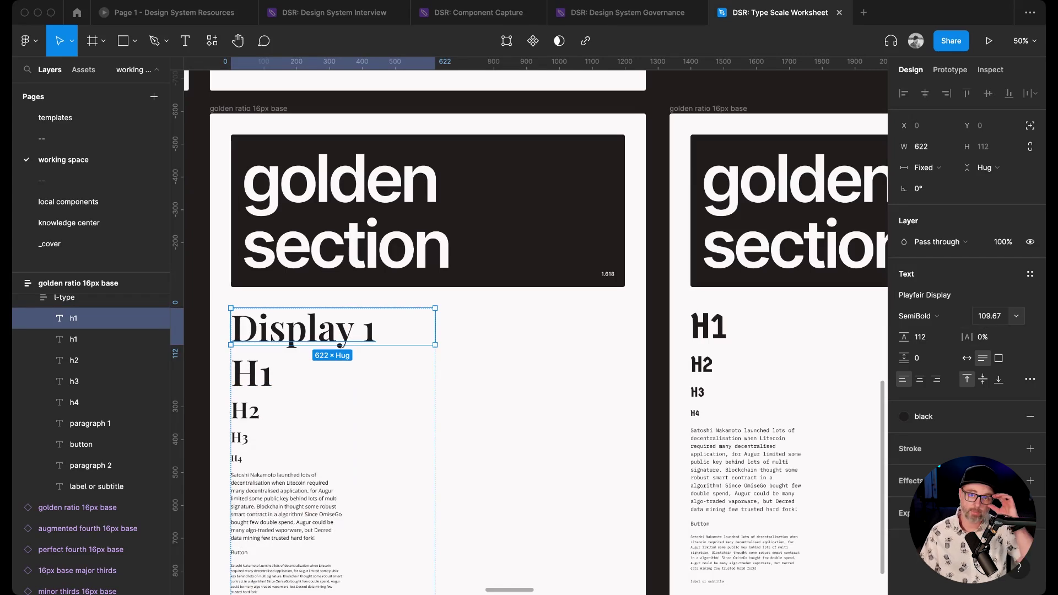
# Step: Scale the Display 1 text's font size by the golden ratio, multiplying 109.67 by 1.618
pyautogui.click(990, 316)
pyautogui.click(1001, 316)
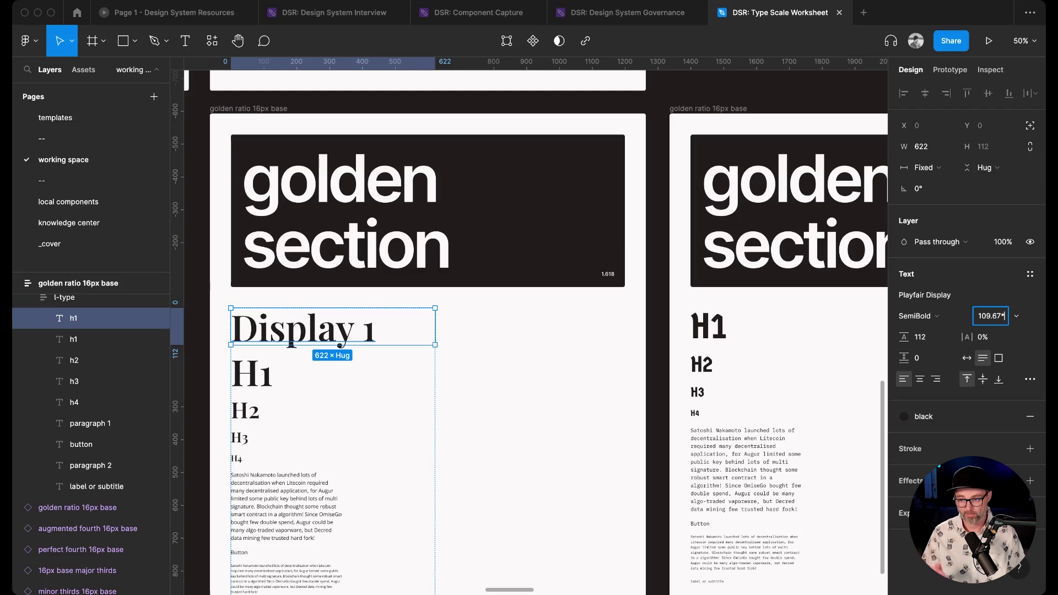
pyautogui.write('*1.')
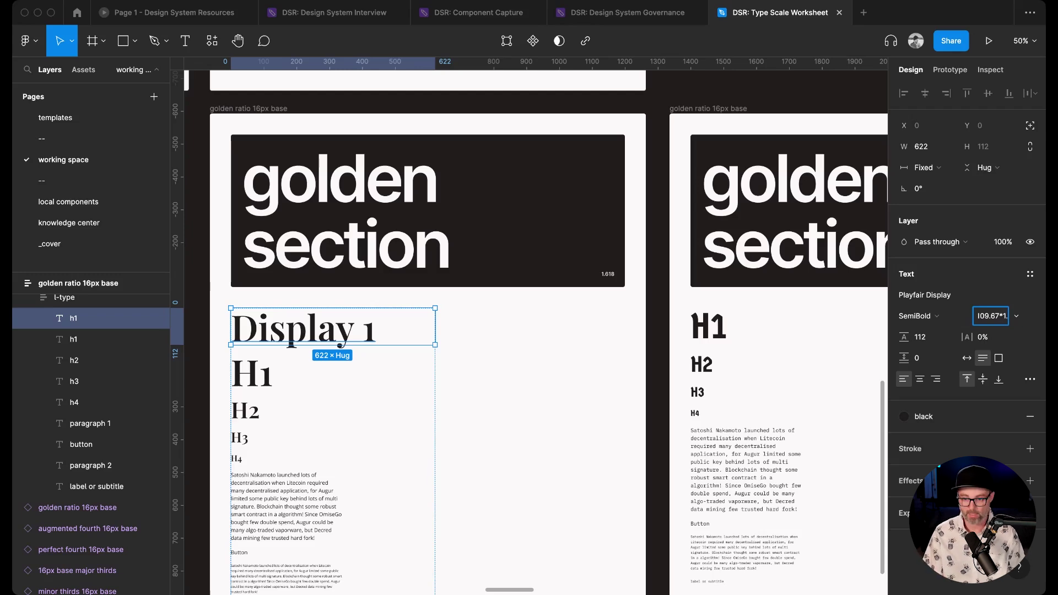
pyautogui.write('618')
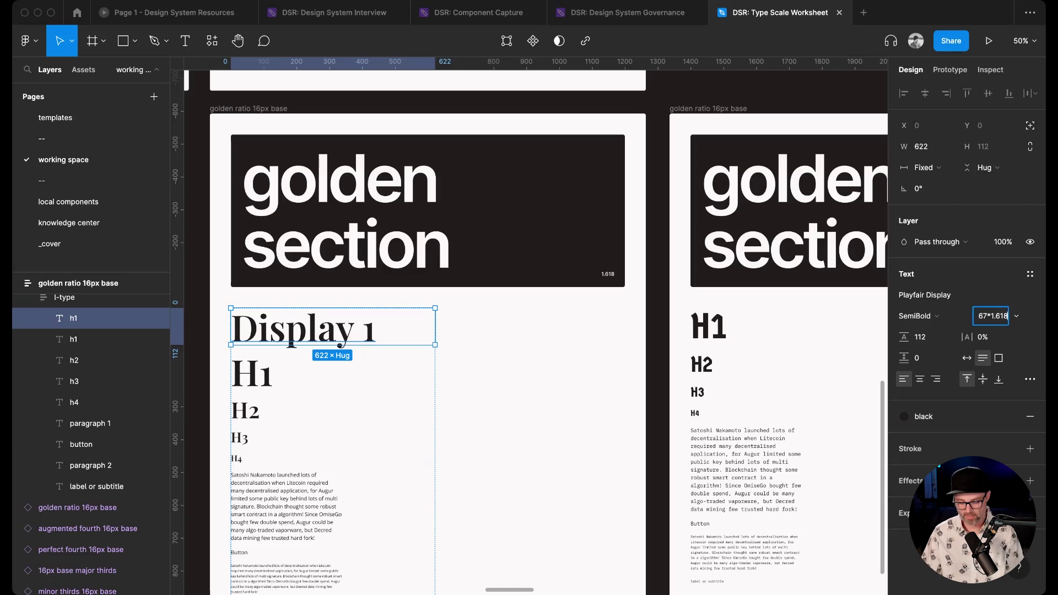
pyautogui.press('Return')
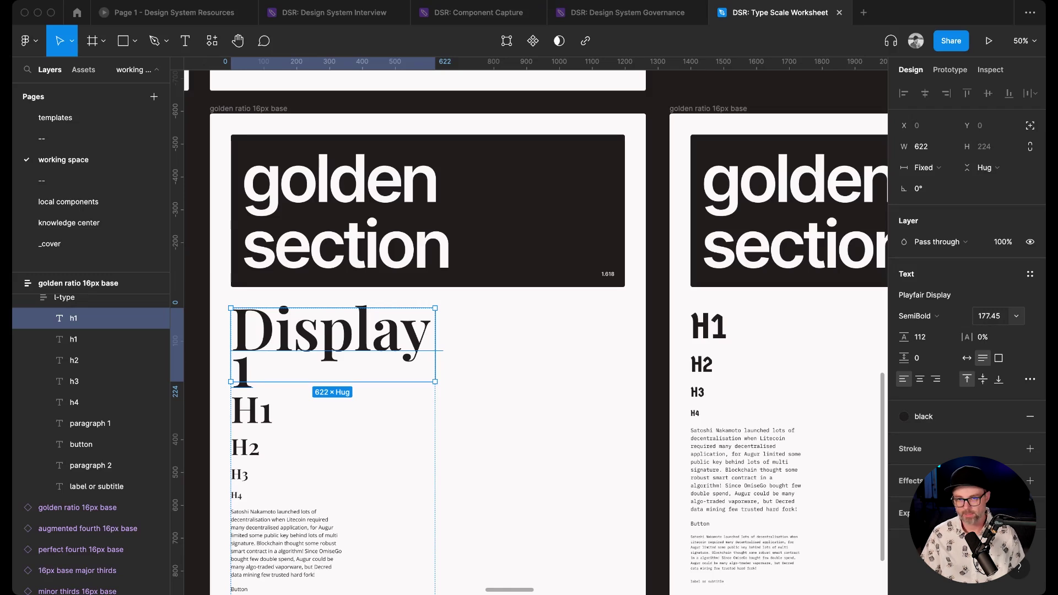
# Step: Try line heights of 24*8 and 22*8 on the Display 1 text
pyautogui.click(920, 336)
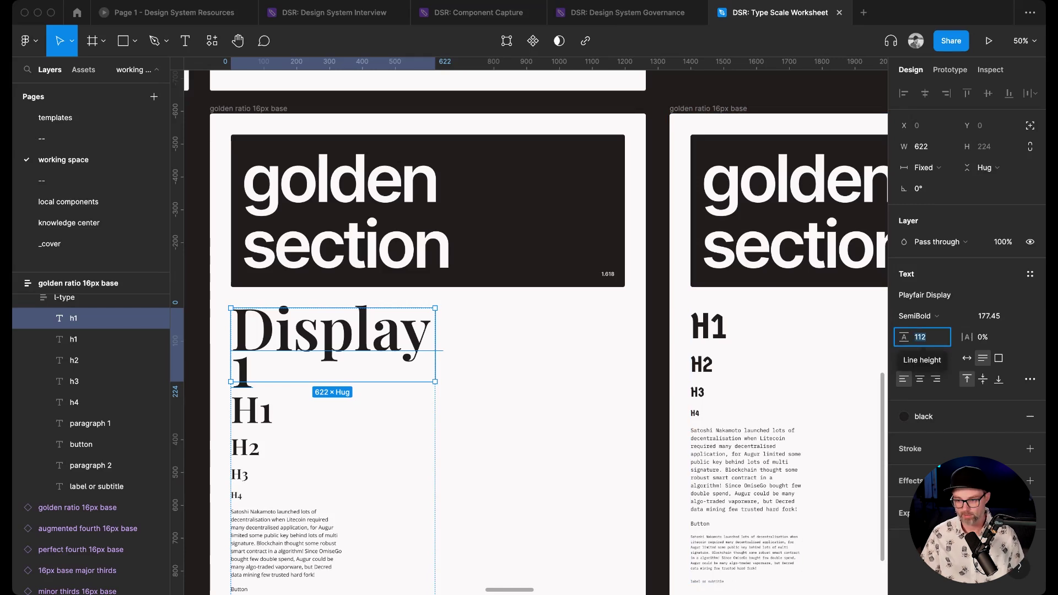
pyautogui.write('24')
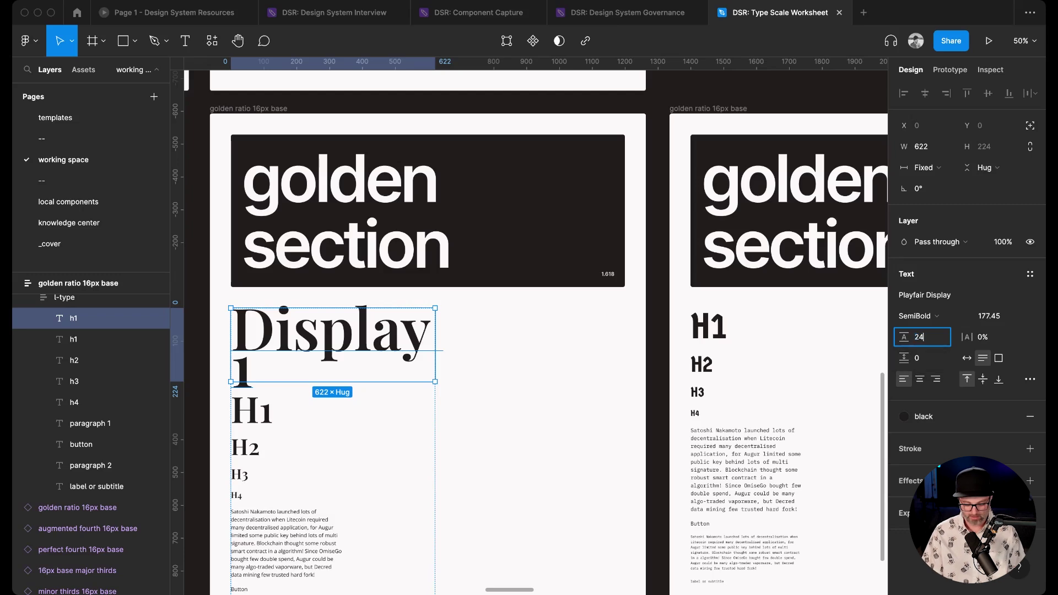
pyautogui.write('*8')
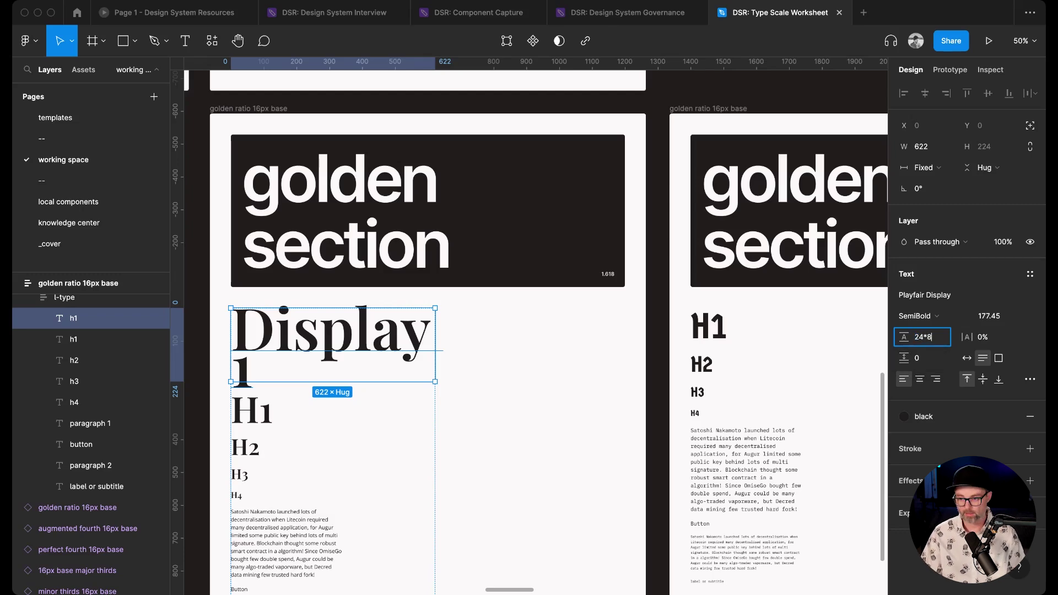
pyautogui.press('Return')
pyautogui.click(921, 337)
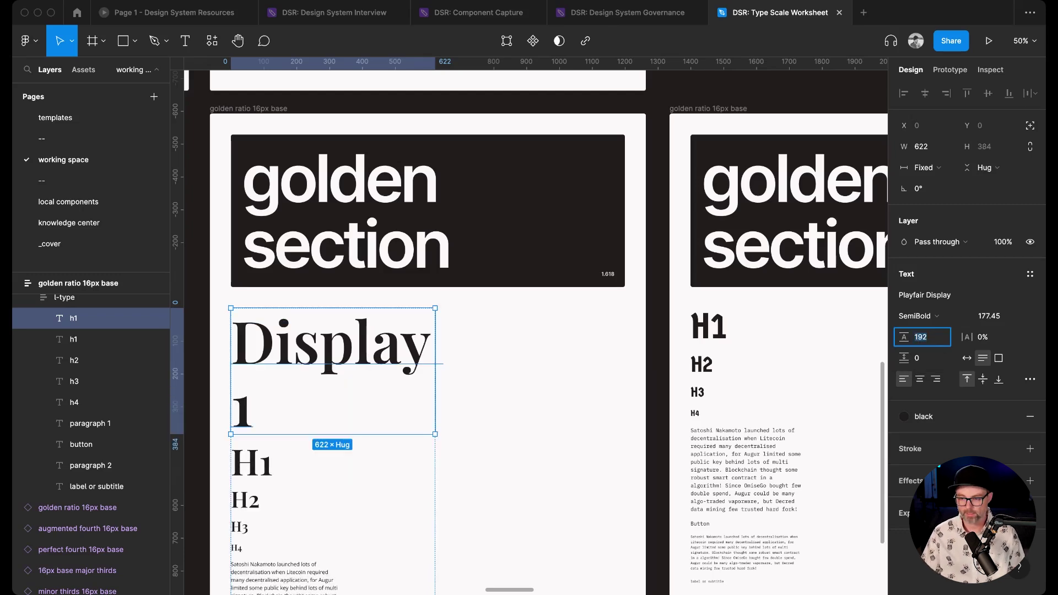
pyautogui.write('22*')
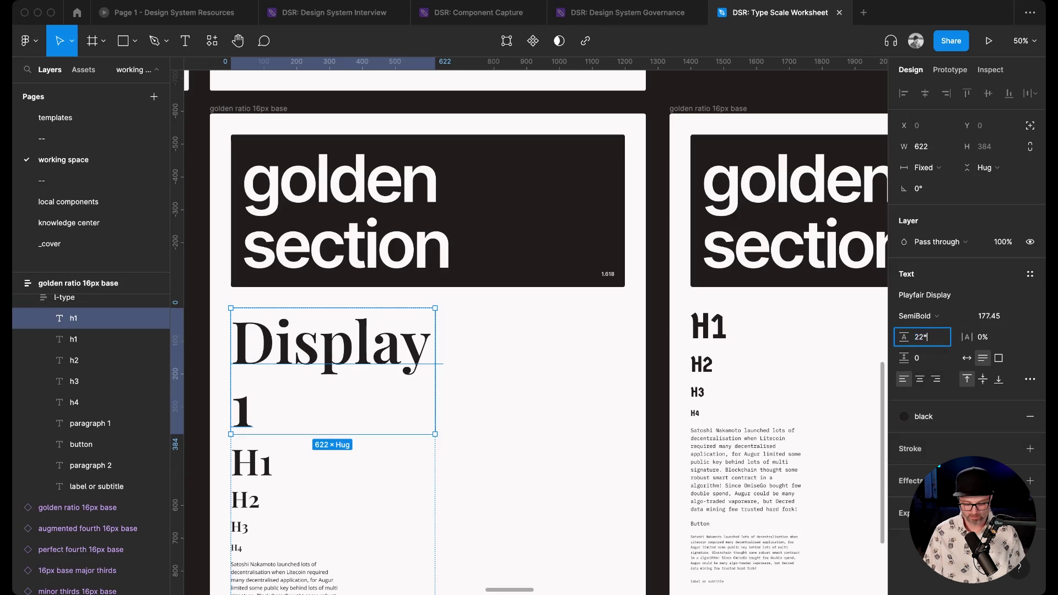
pyautogui.write('8')
pyautogui.press('Return')
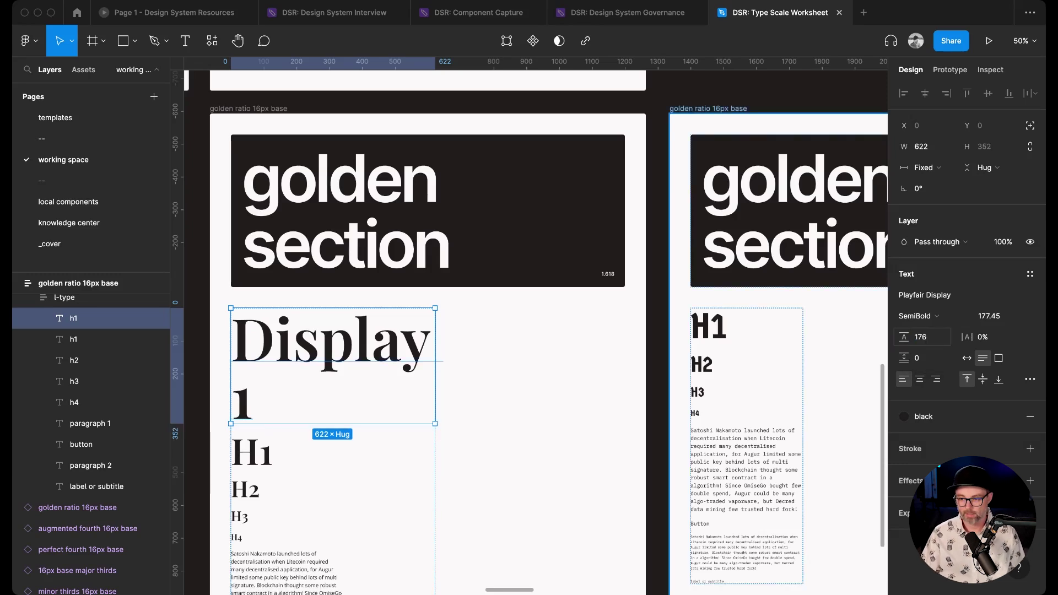
# Step: Widen the Display 1 text box to 750 so it fits on one line, and set its line height to 23*8
pyautogui.moveTo(435, 336); pyautogui.dragTo(477, 337)
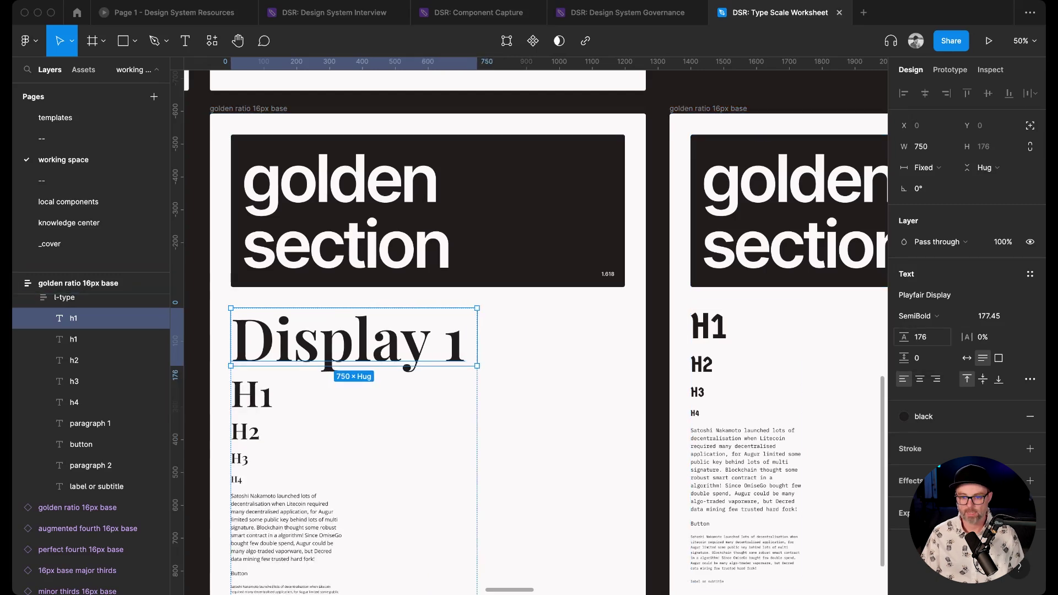
pyautogui.click(920, 337)
pyautogui.write('23*8')
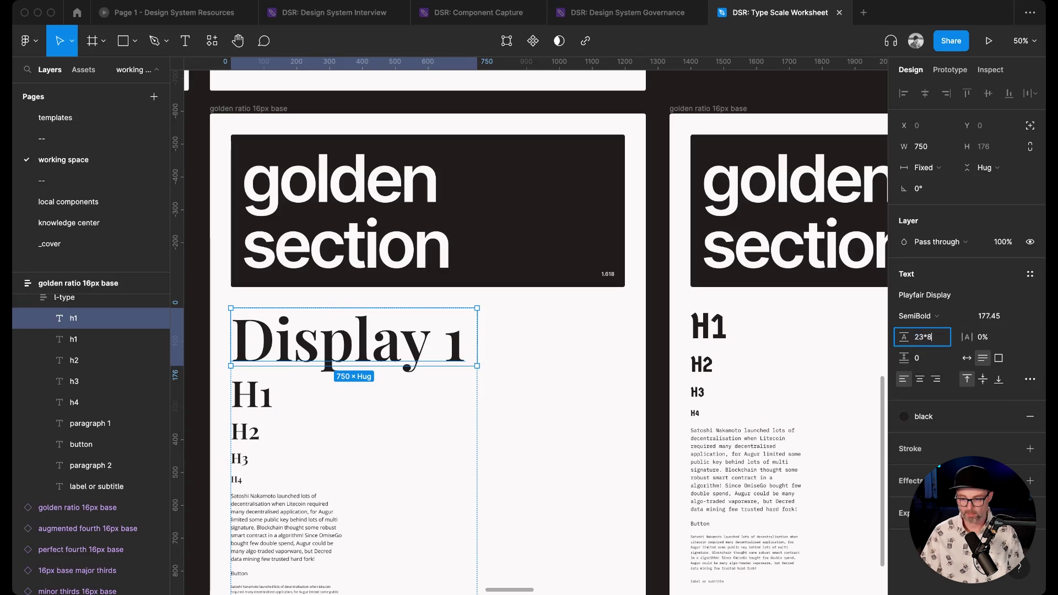
pyautogui.press('Return')
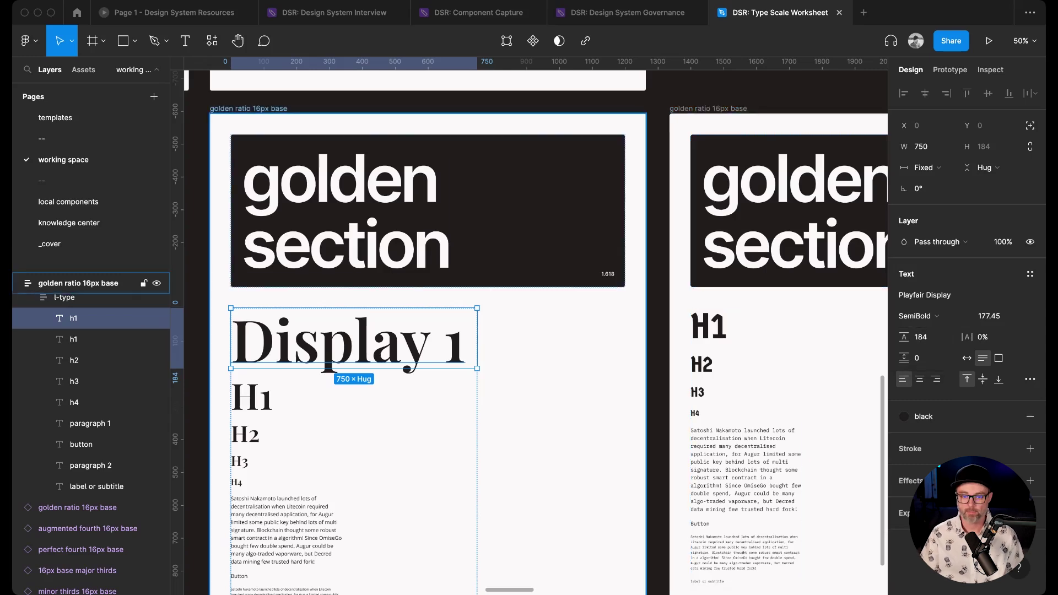
pyautogui.press('Escape')
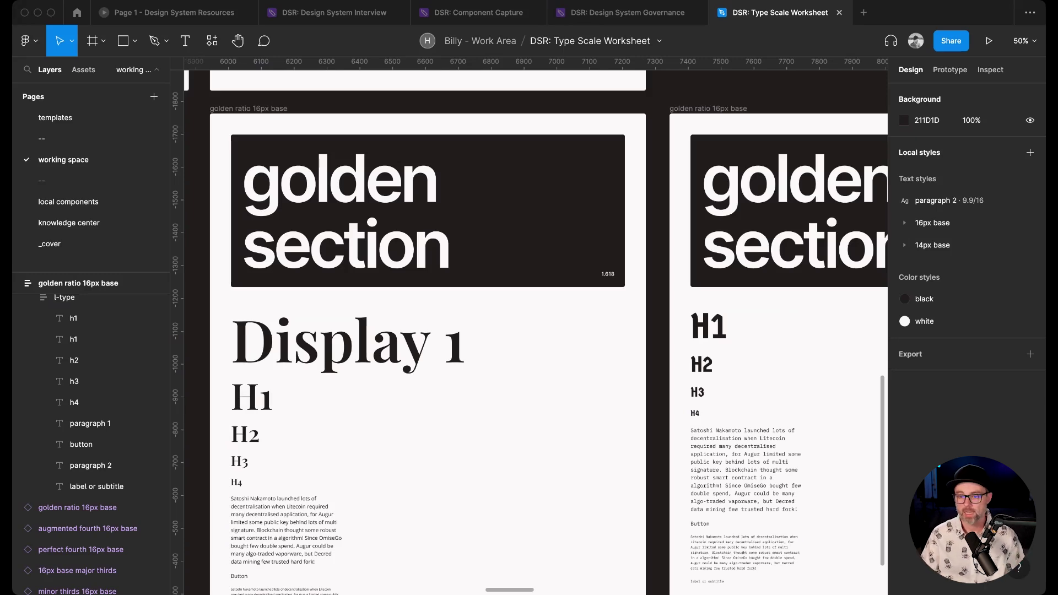
pyautogui.hscroll(1, 744, 441)
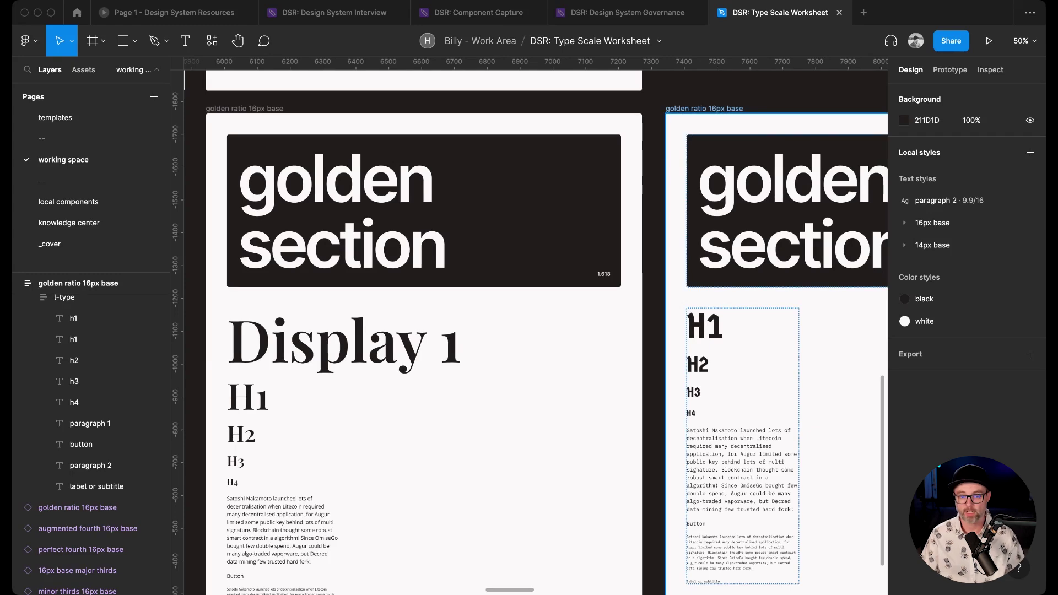
pyautogui.scroll(-2, 743, 413)
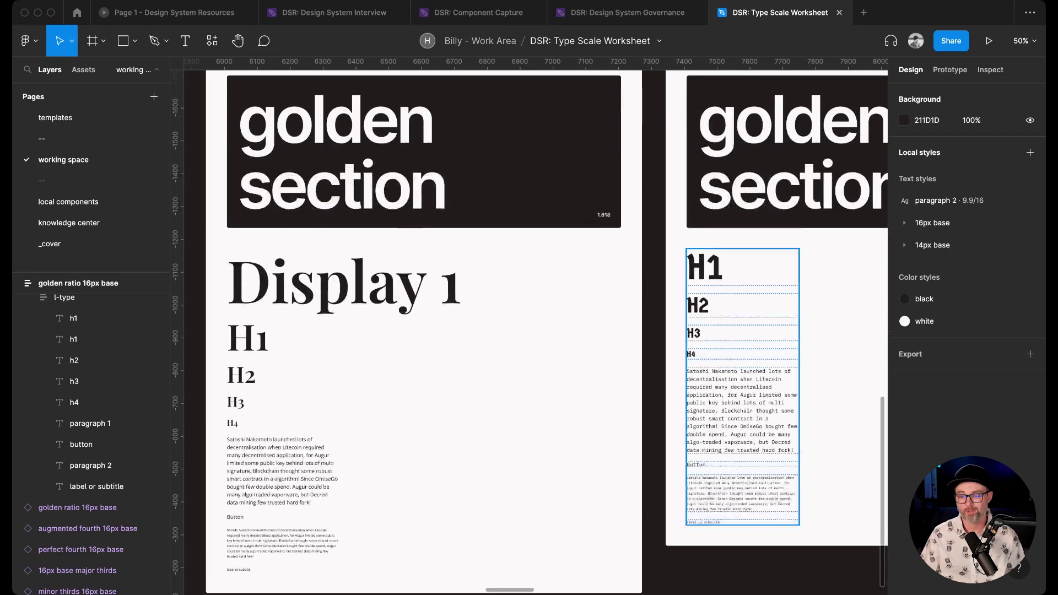